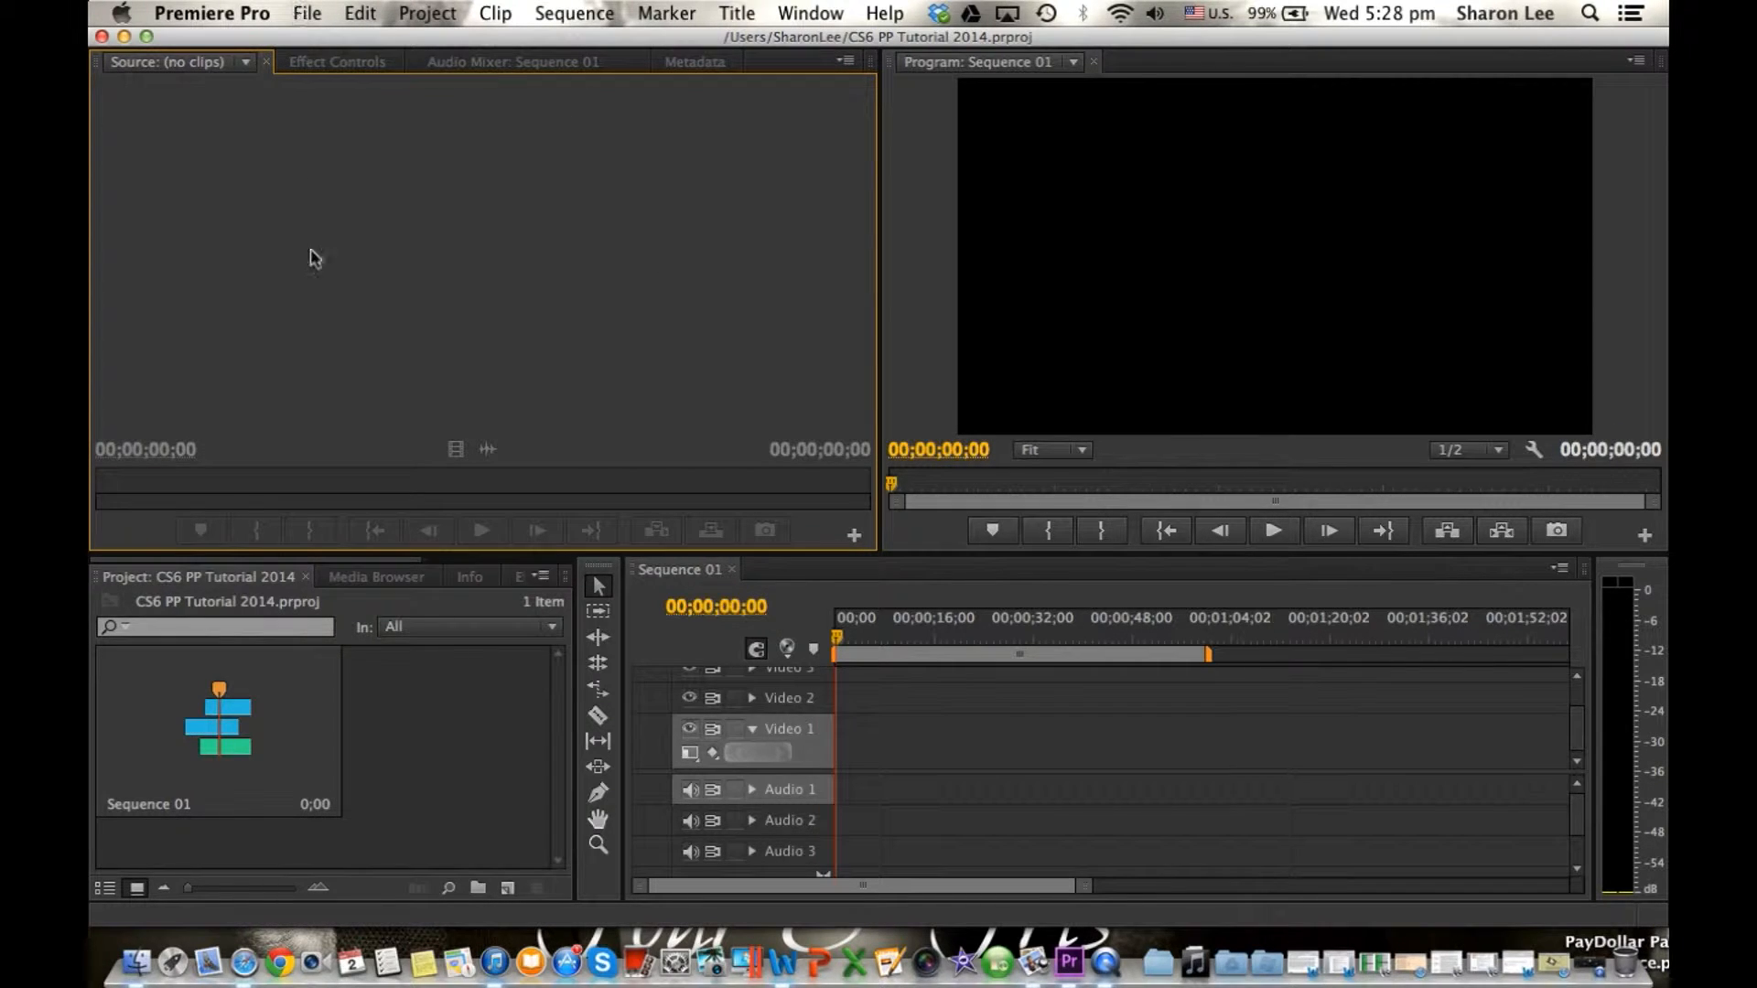
# Import the video file MVI_6952.mov from the Desktop into the project.
pyautogui.click(307, 11)
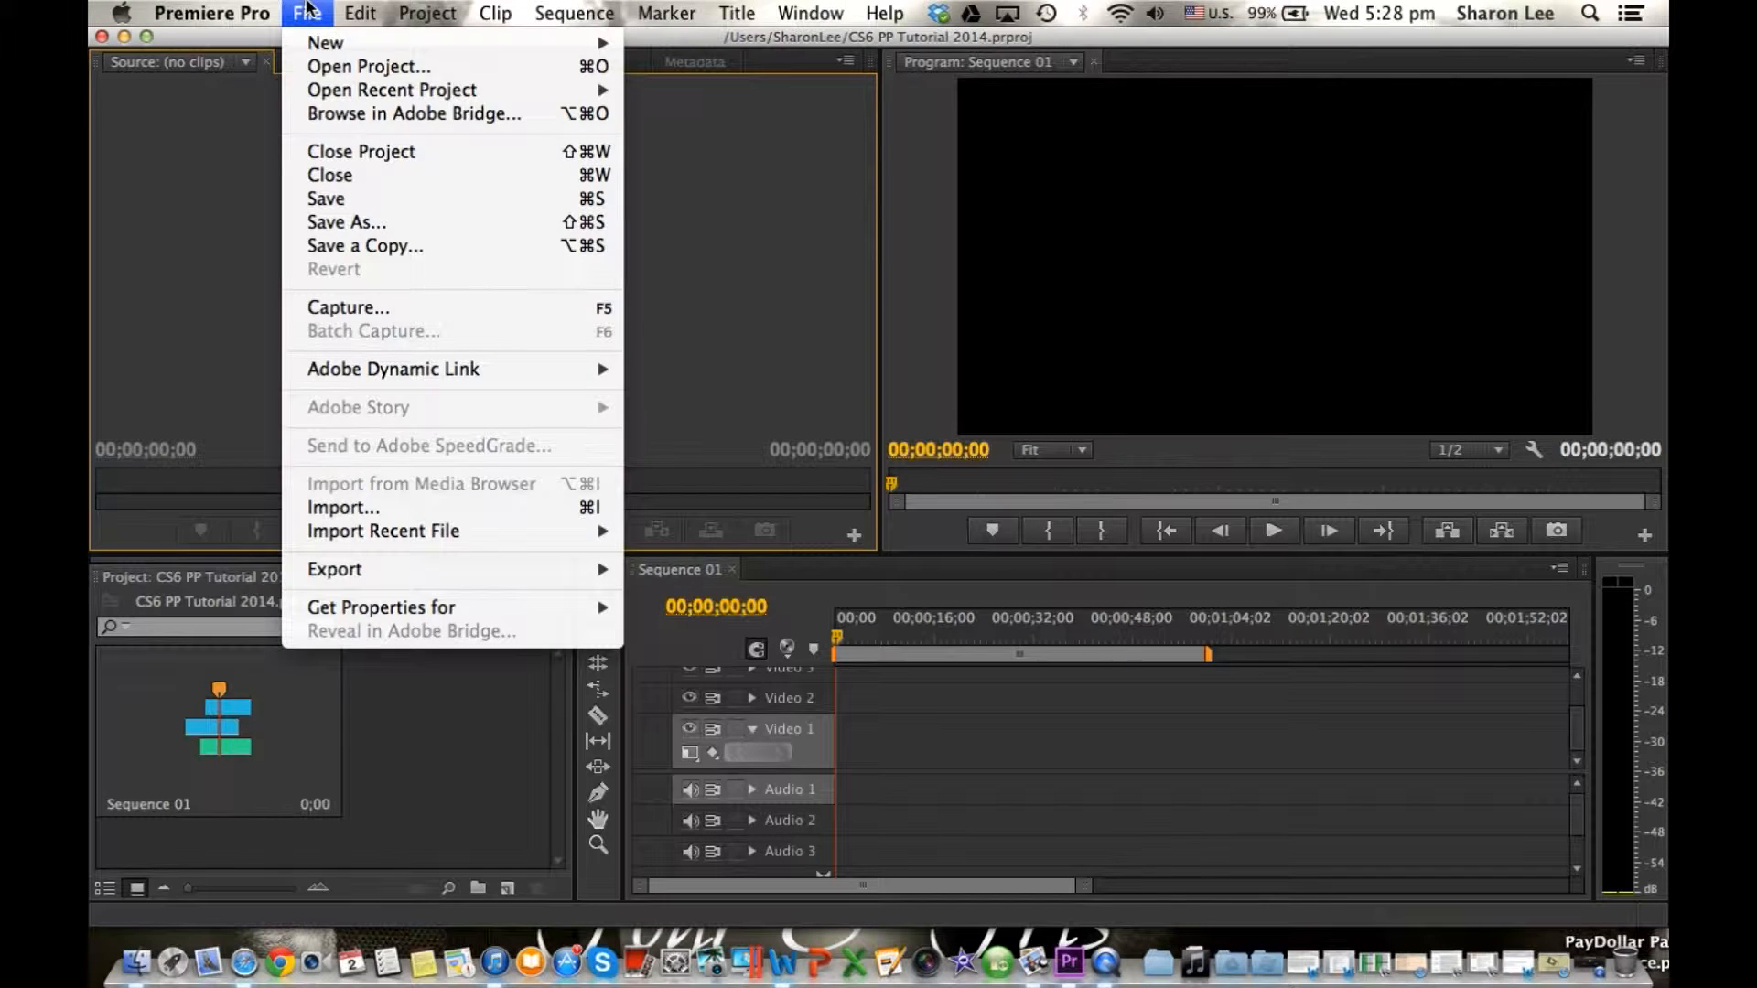
pyautogui.click(376, 509)
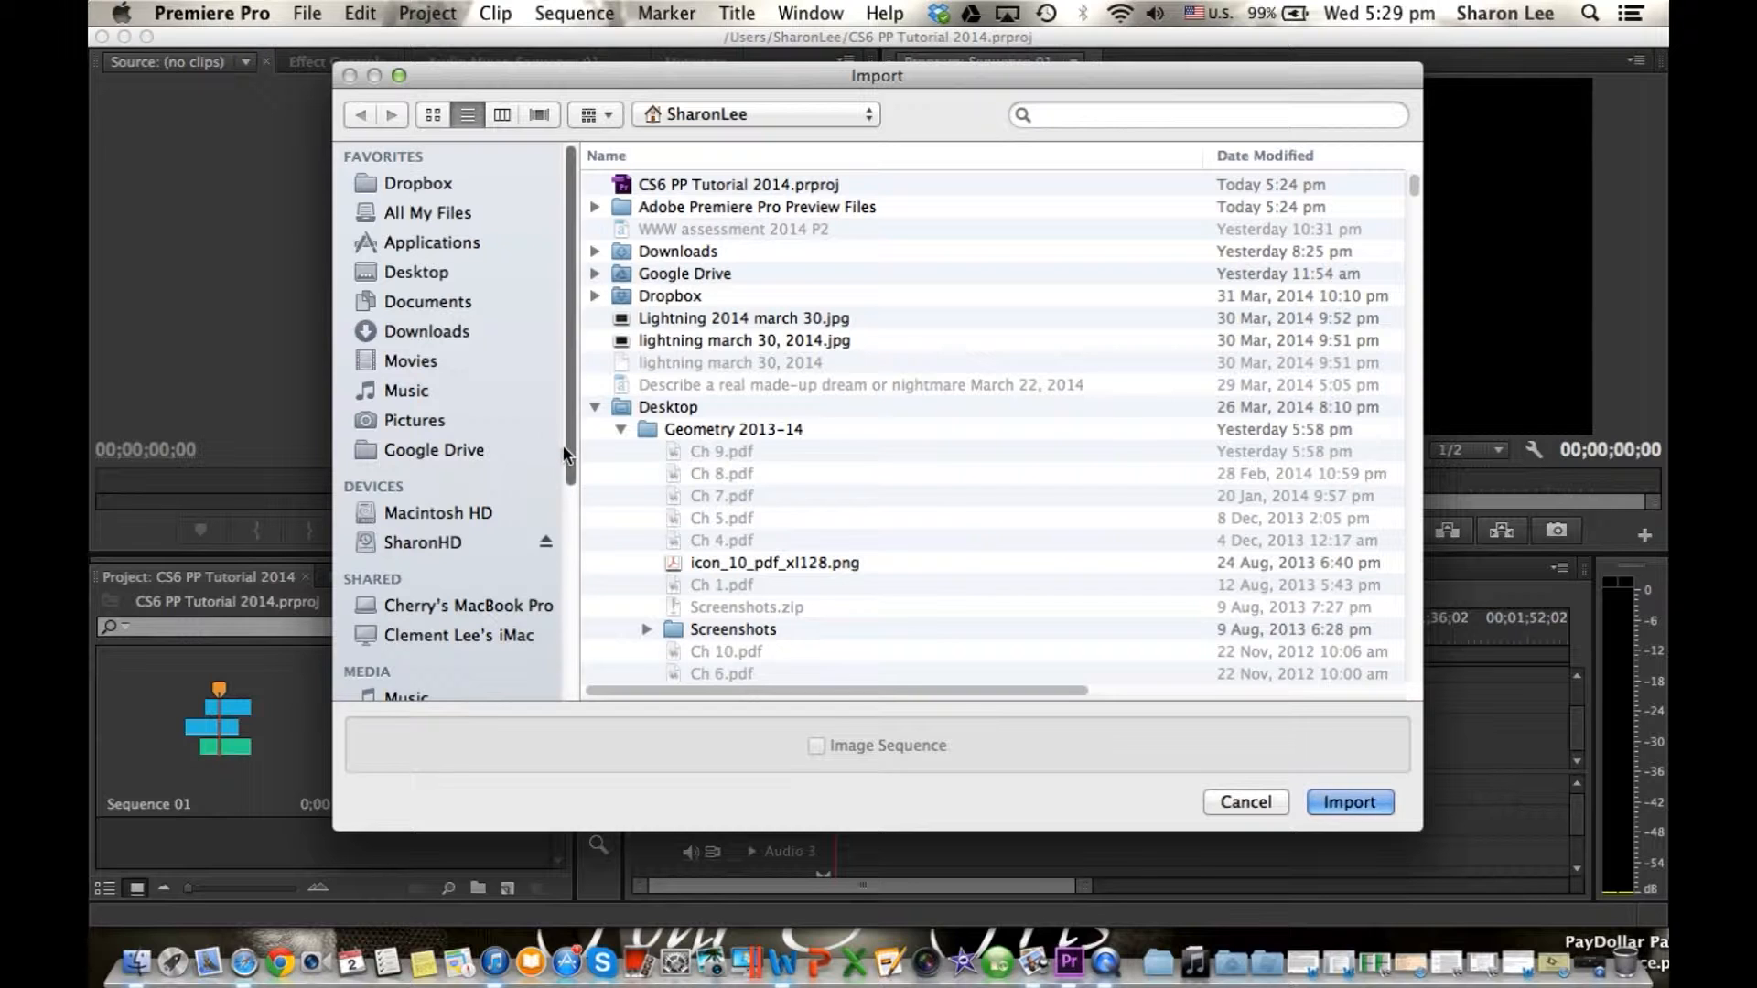
pyautogui.click(436, 271)
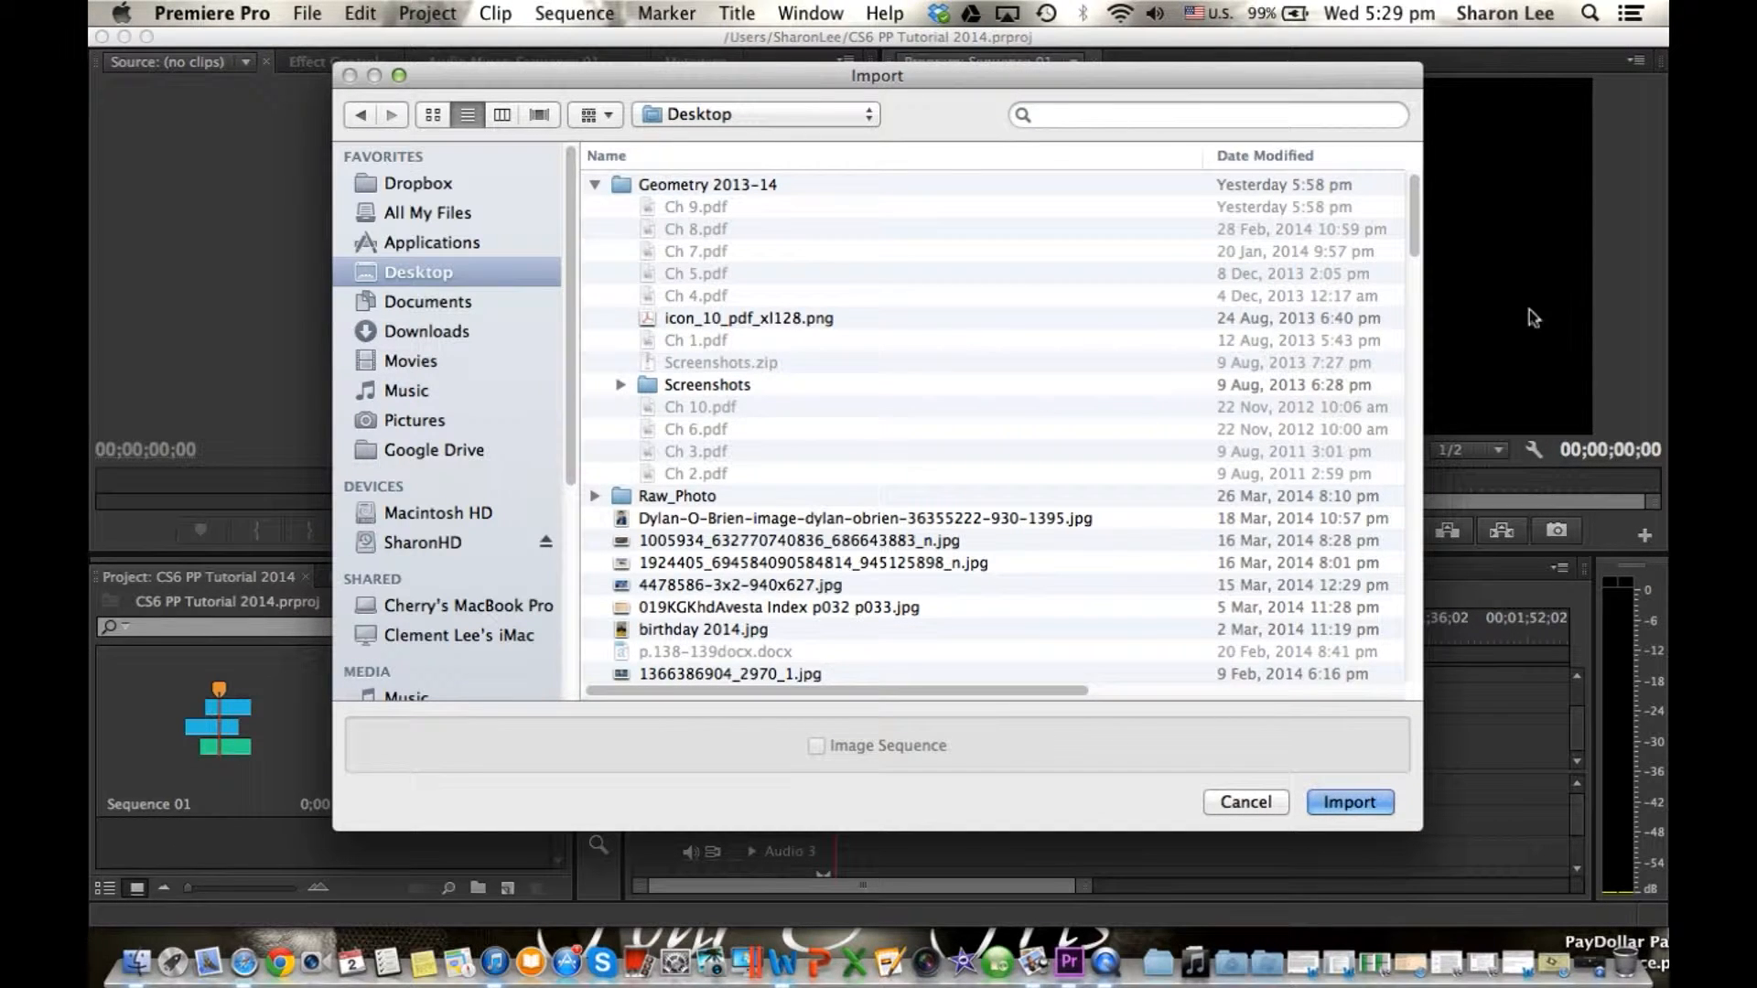
pyautogui.moveTo(1412, 243); pyautogui.dragTo(1411, 590)
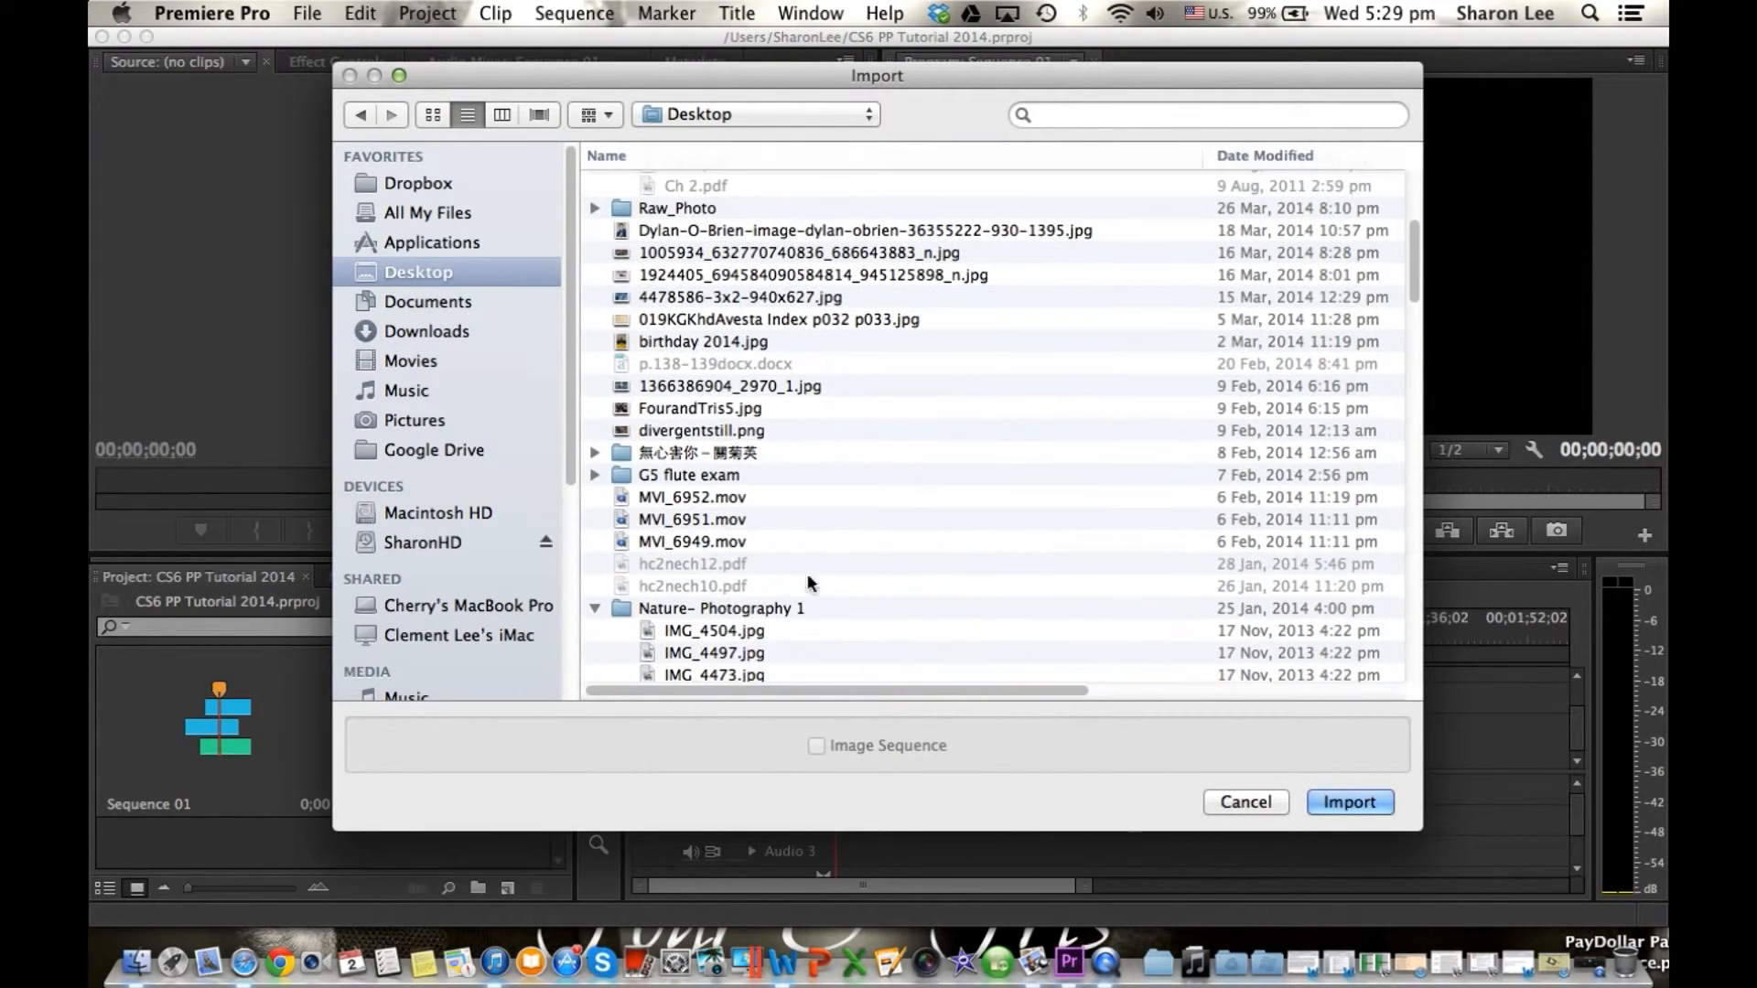
pyautogui.click(751, 505)
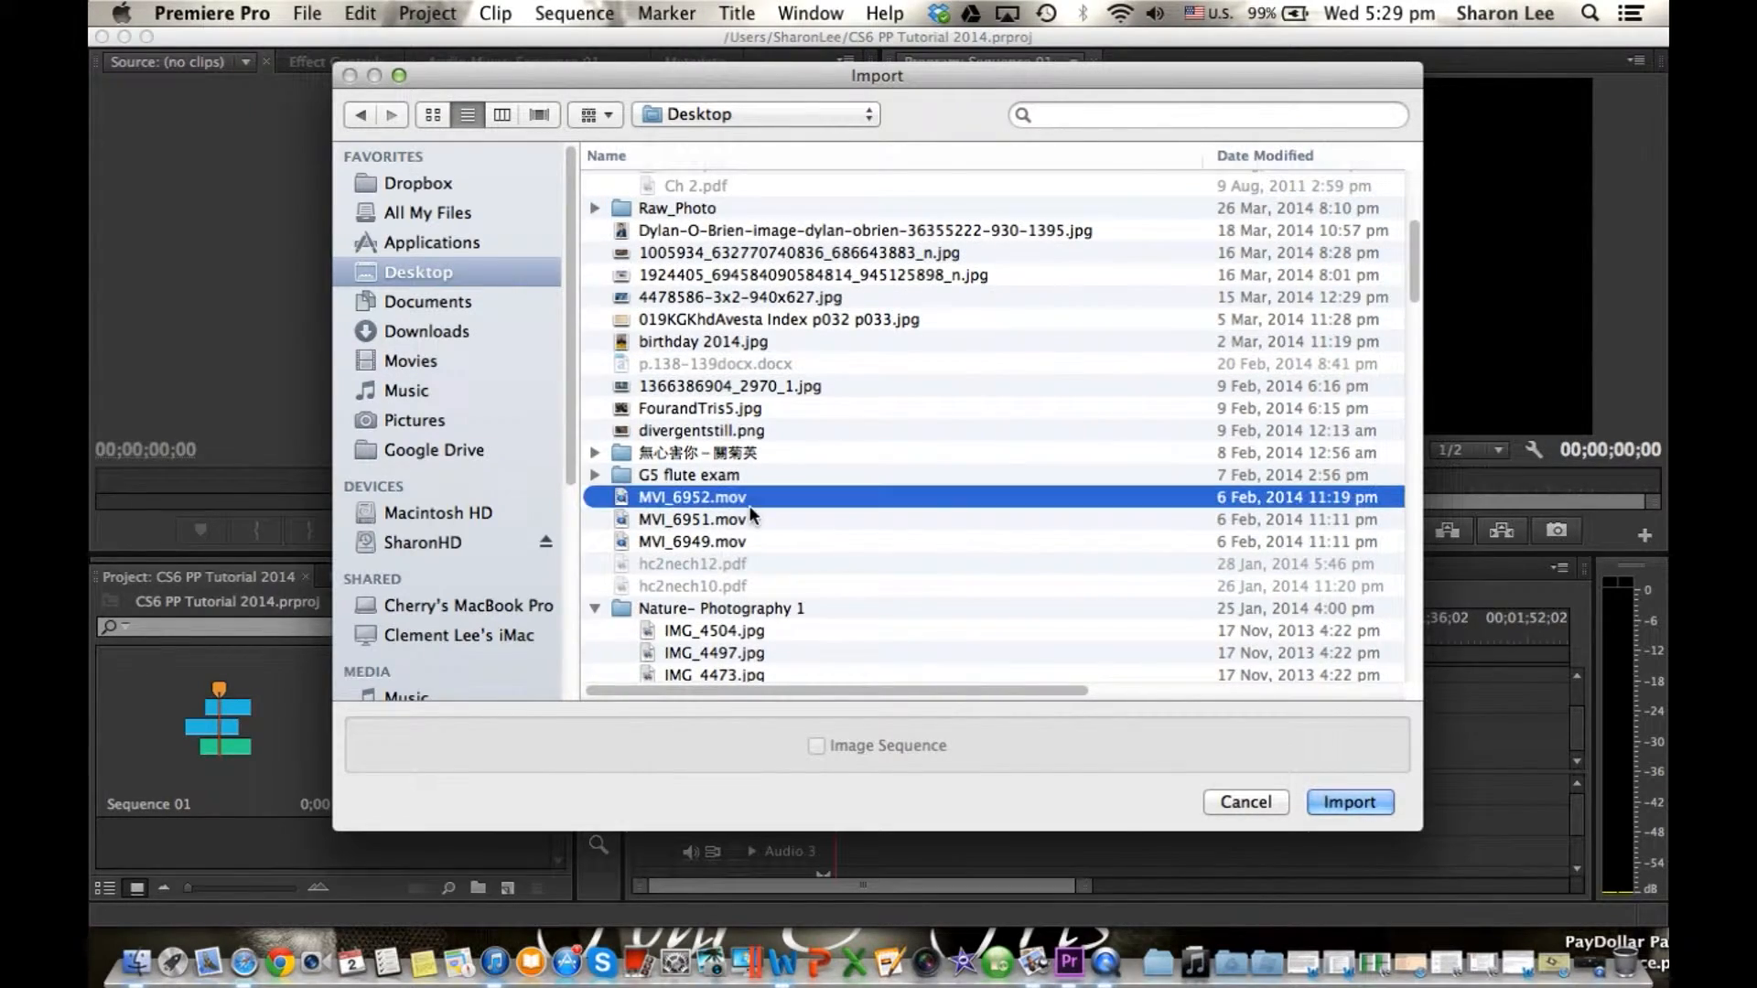
pyautogui.click(1349, 801)
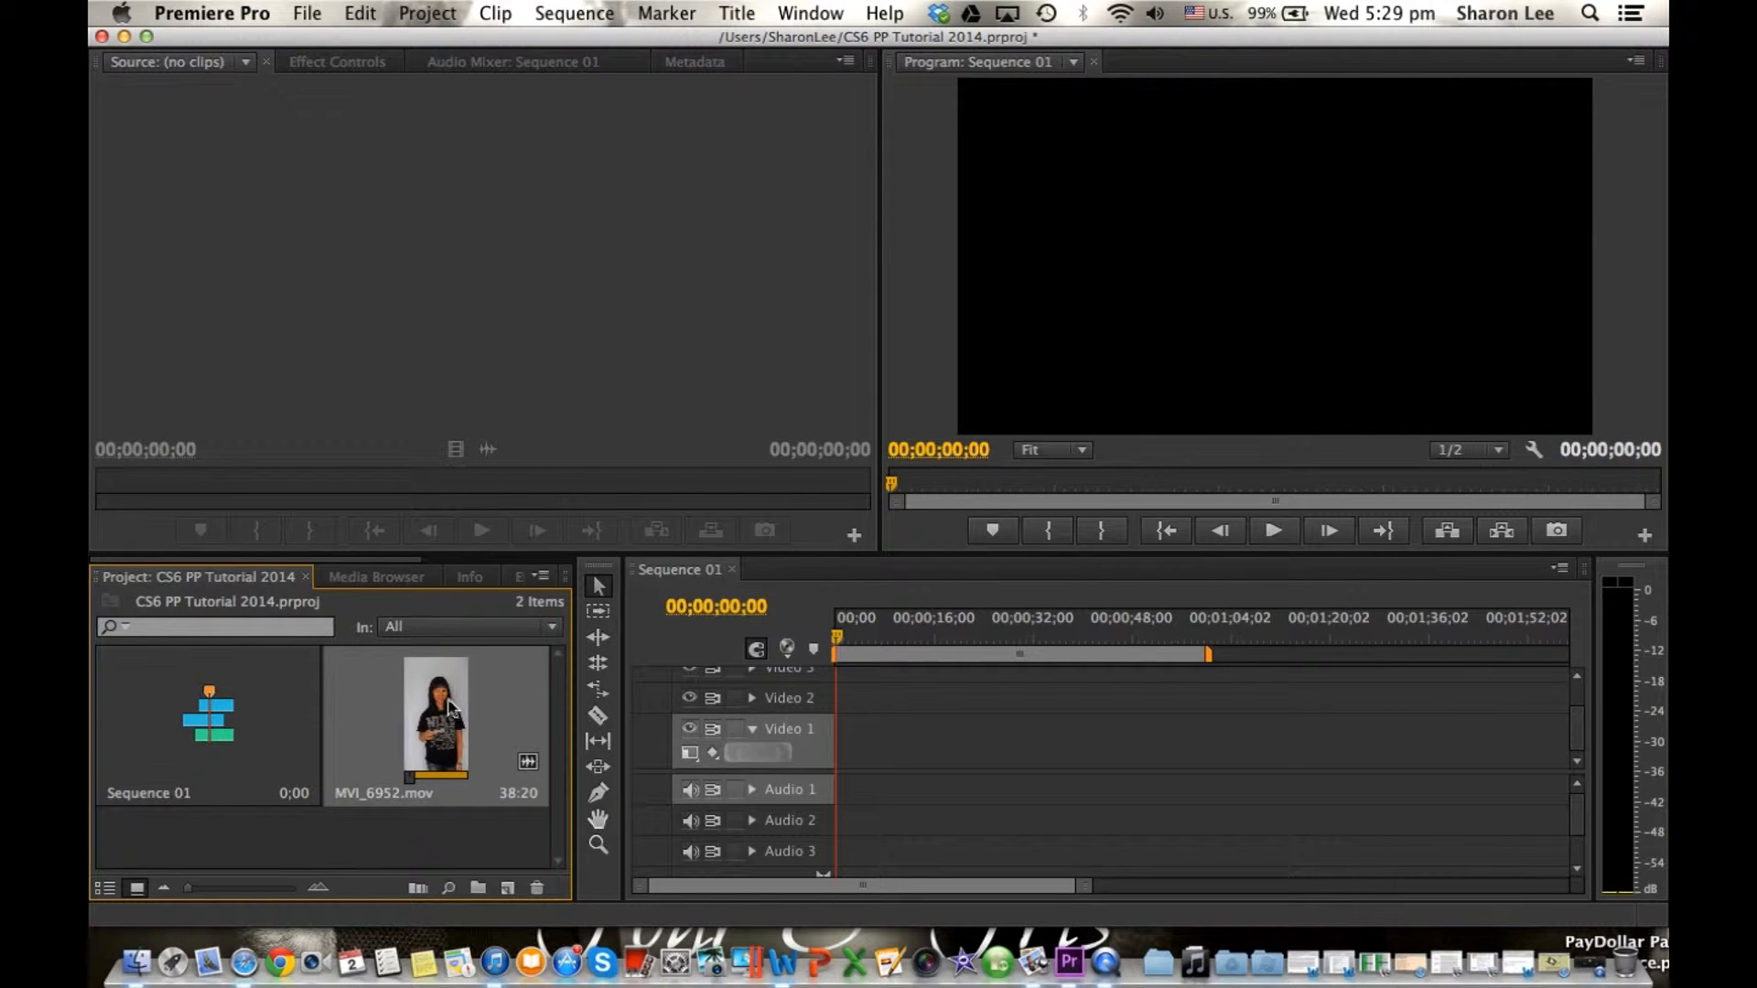
# Place the MVI_6952.mov clip on Video 1 and Audio 1 at about 11 seconds, keeping the existing sequence settings.
pyautogui.moveTo(436, 714); pyautogui.dragTo(904, 749)
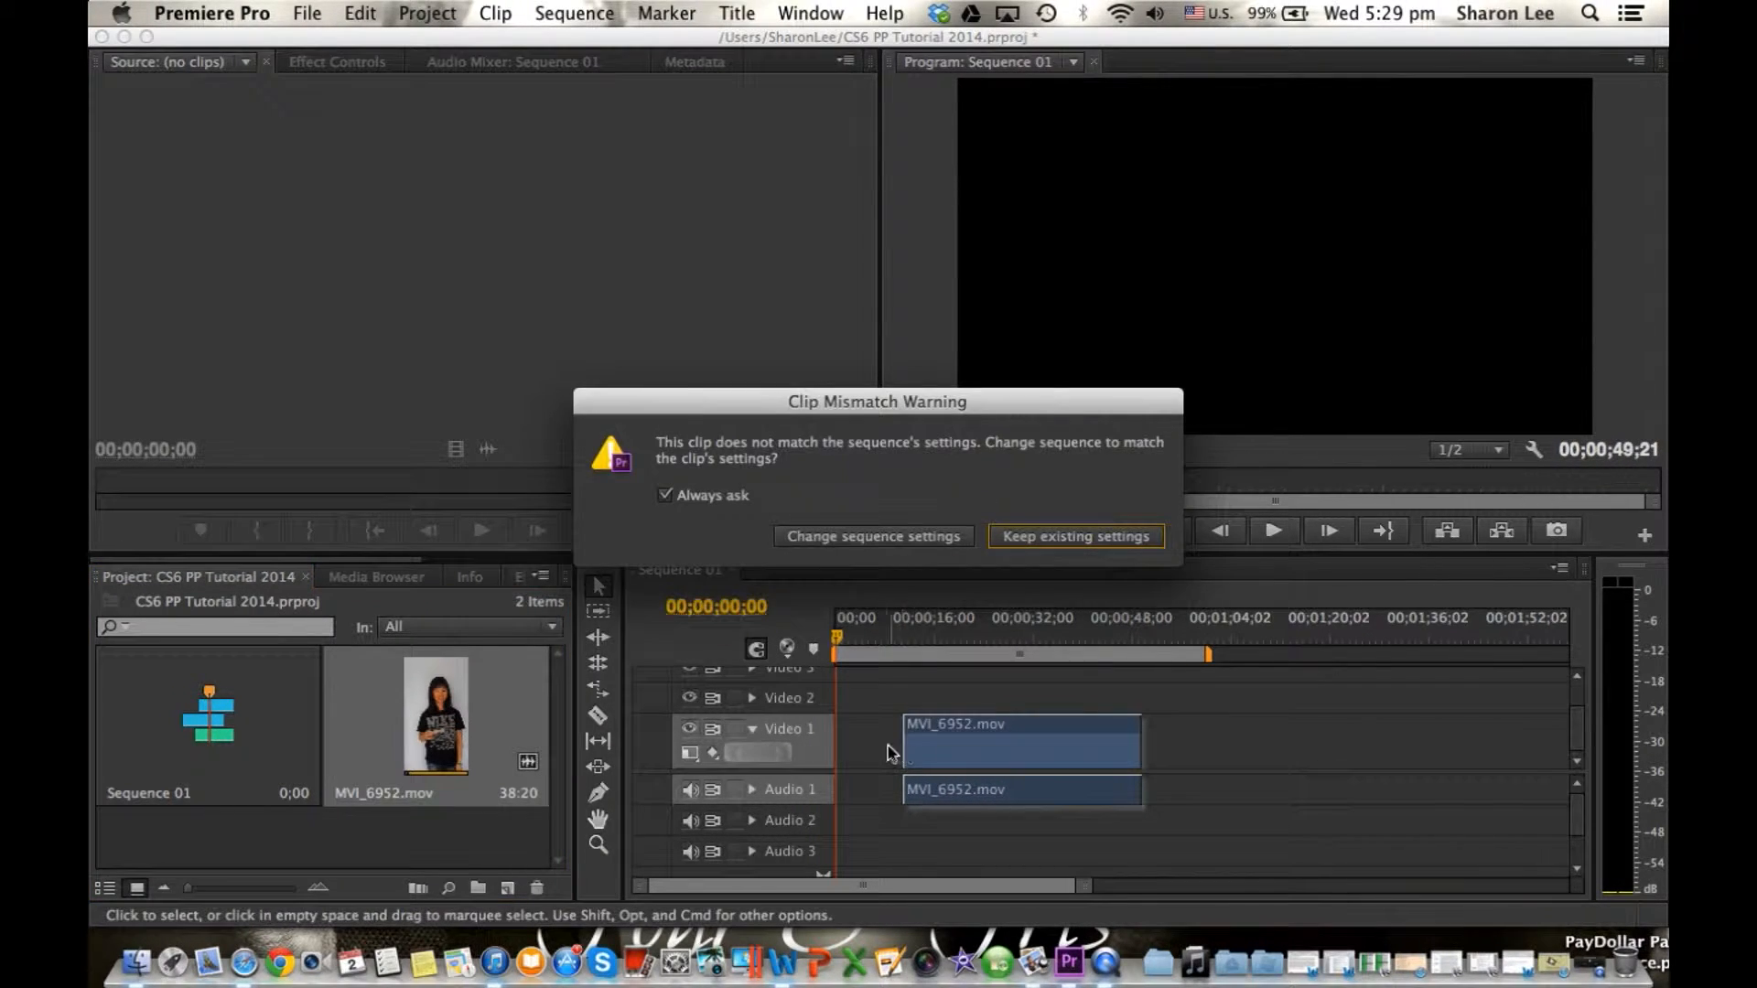
pyautogui.click(1066, 543)
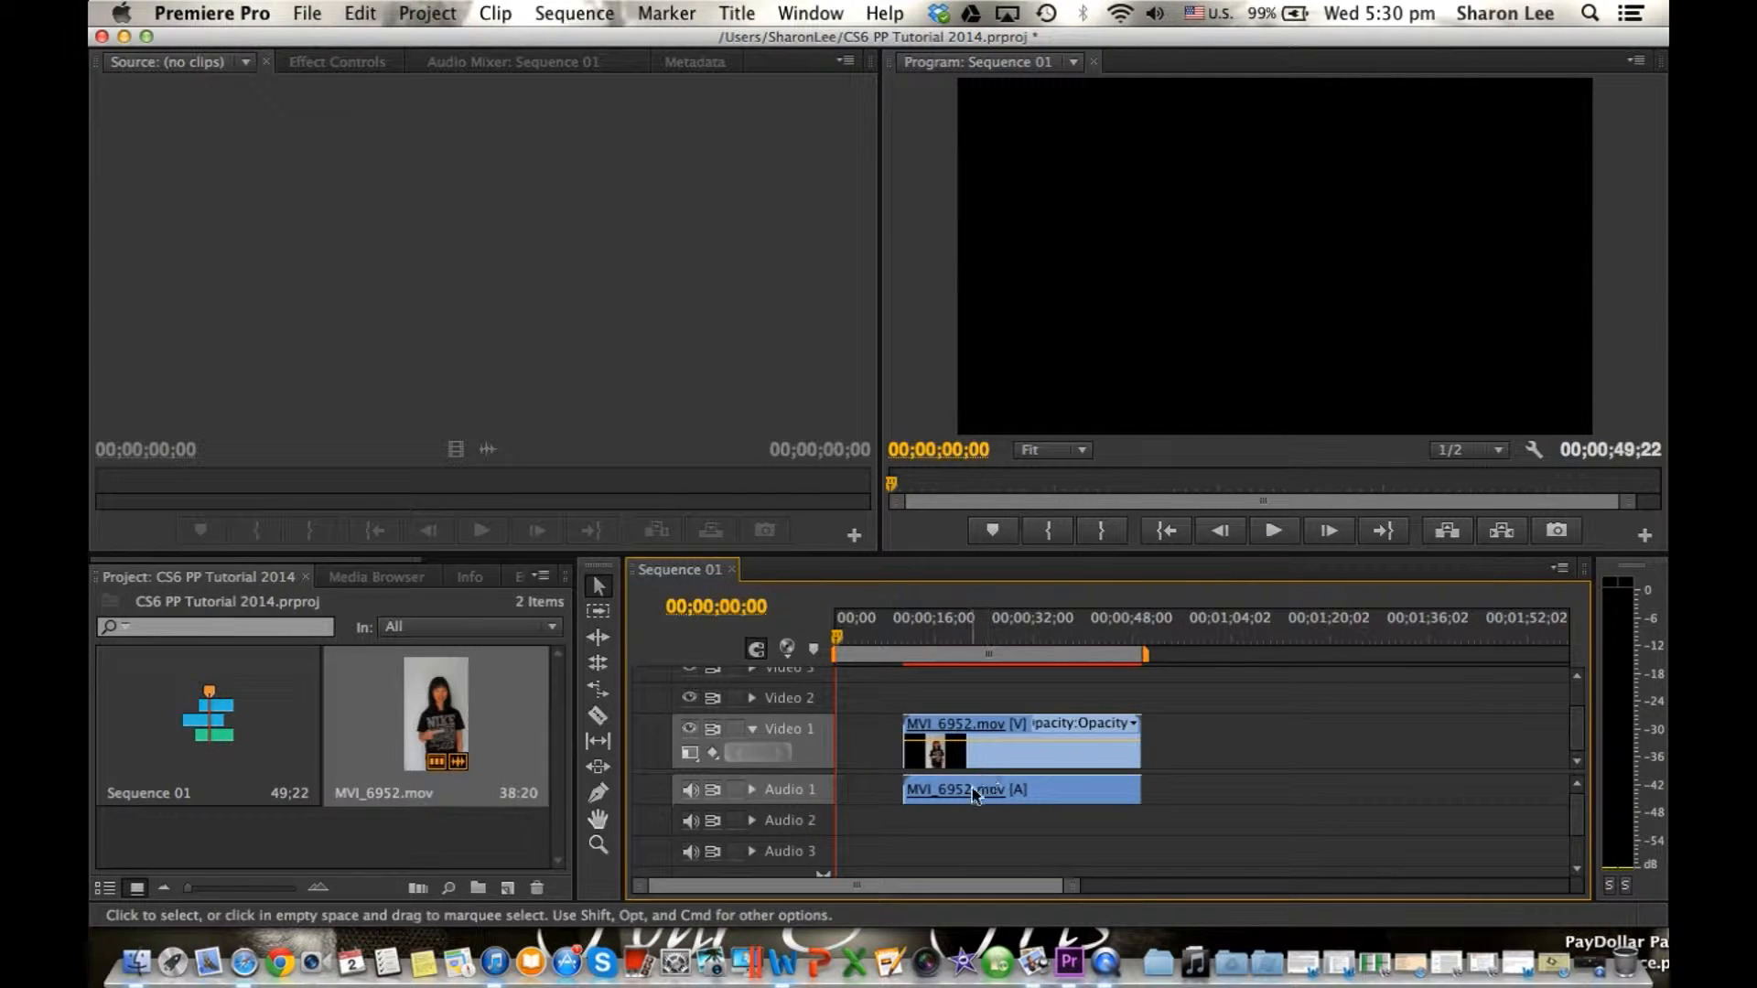
# Lock the Audio 1 track and split the MVI_6952.mov video into three pieces with the Razor tool, at about 22 and 37 seconds.
pyautogui.click(733, 792)
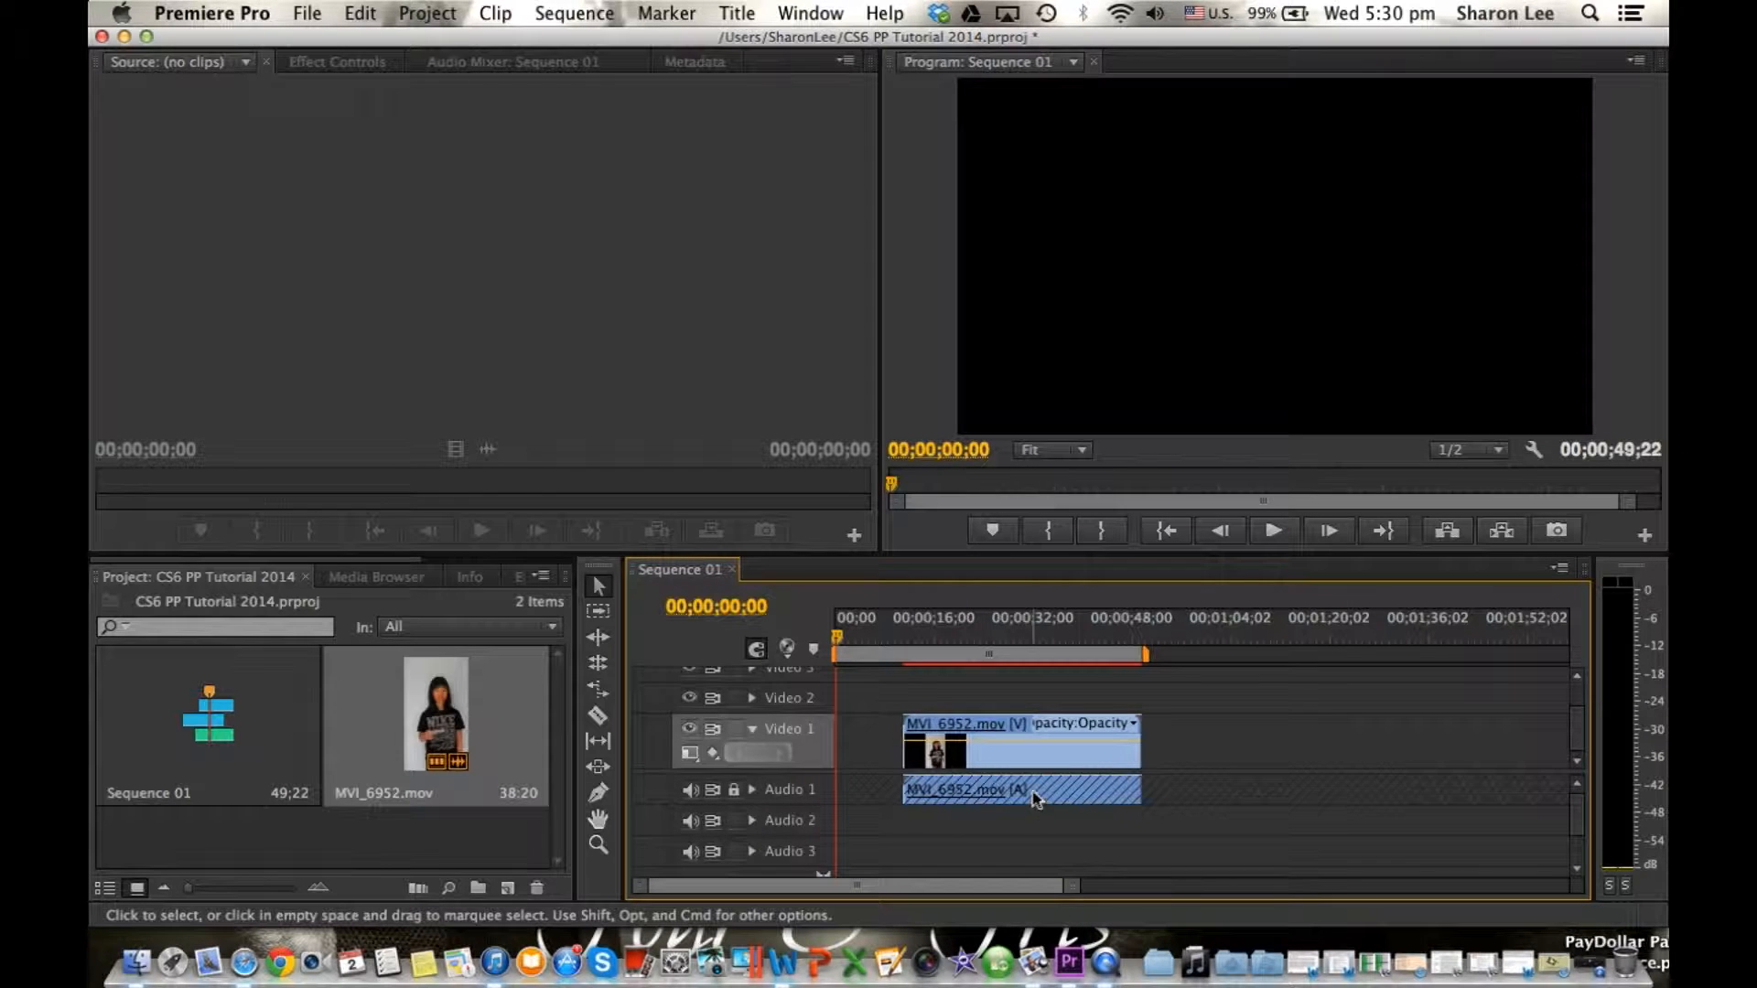
pyautogui.click(597, 716)
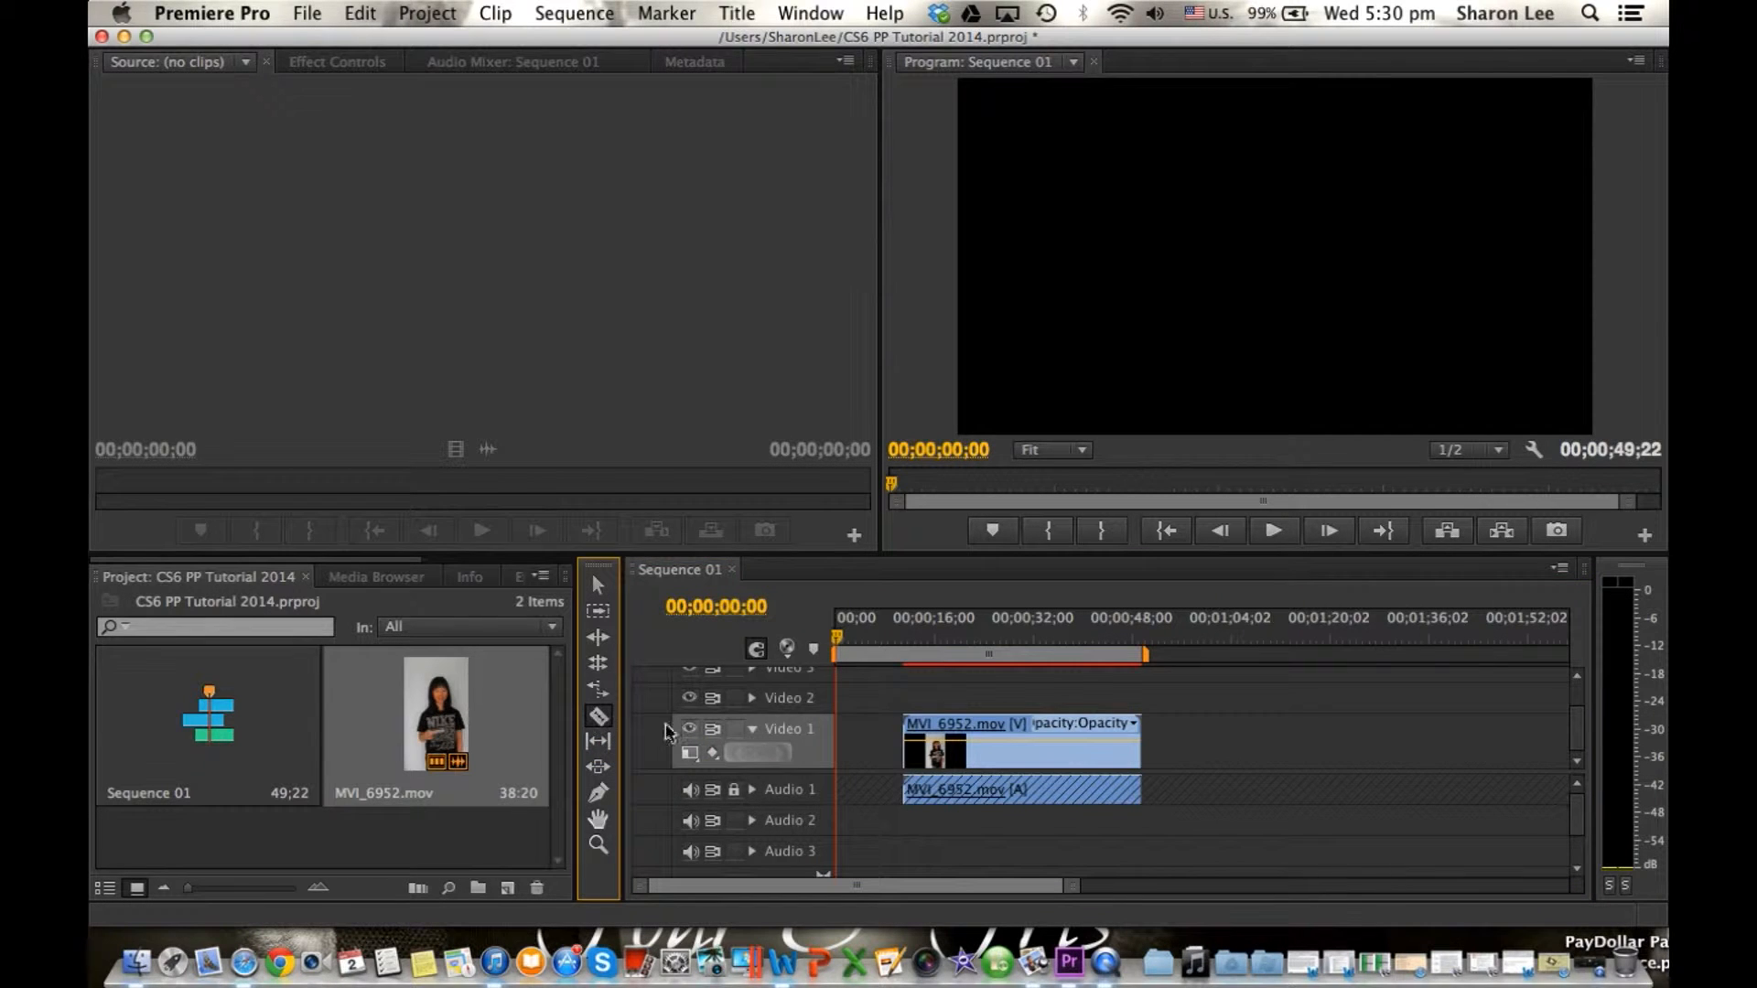
pyautogui.click(974, 728)
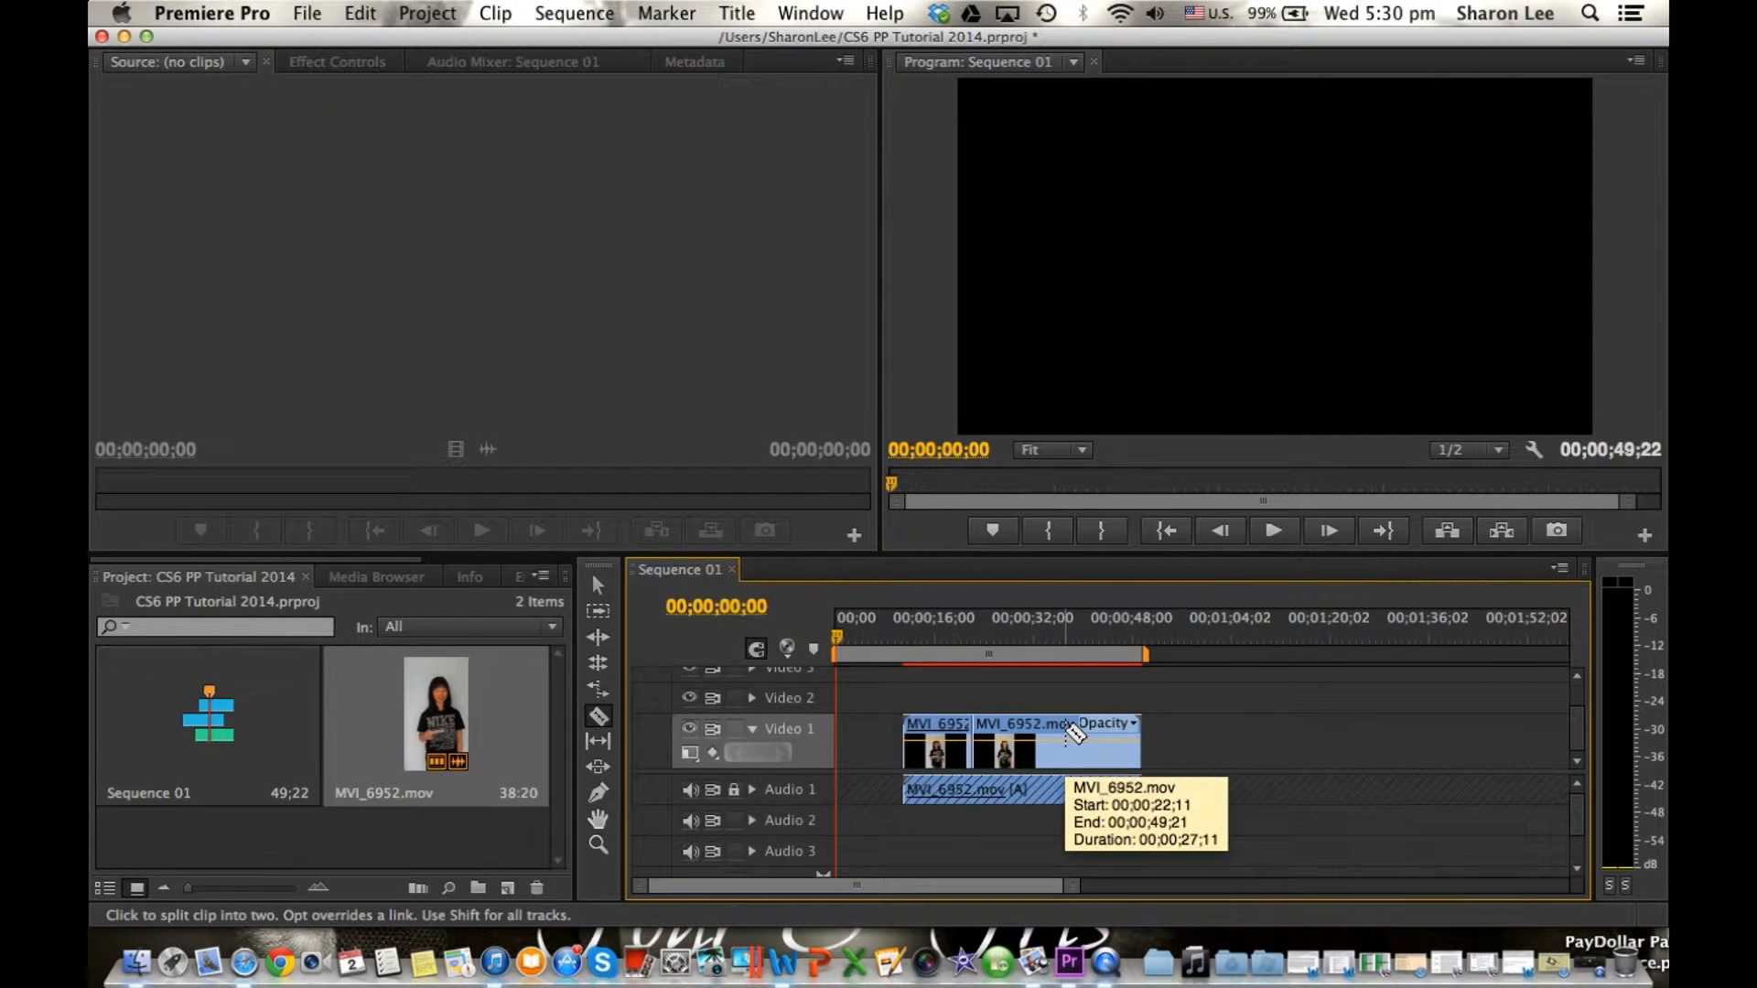
pyautogui.click(1065, 727)
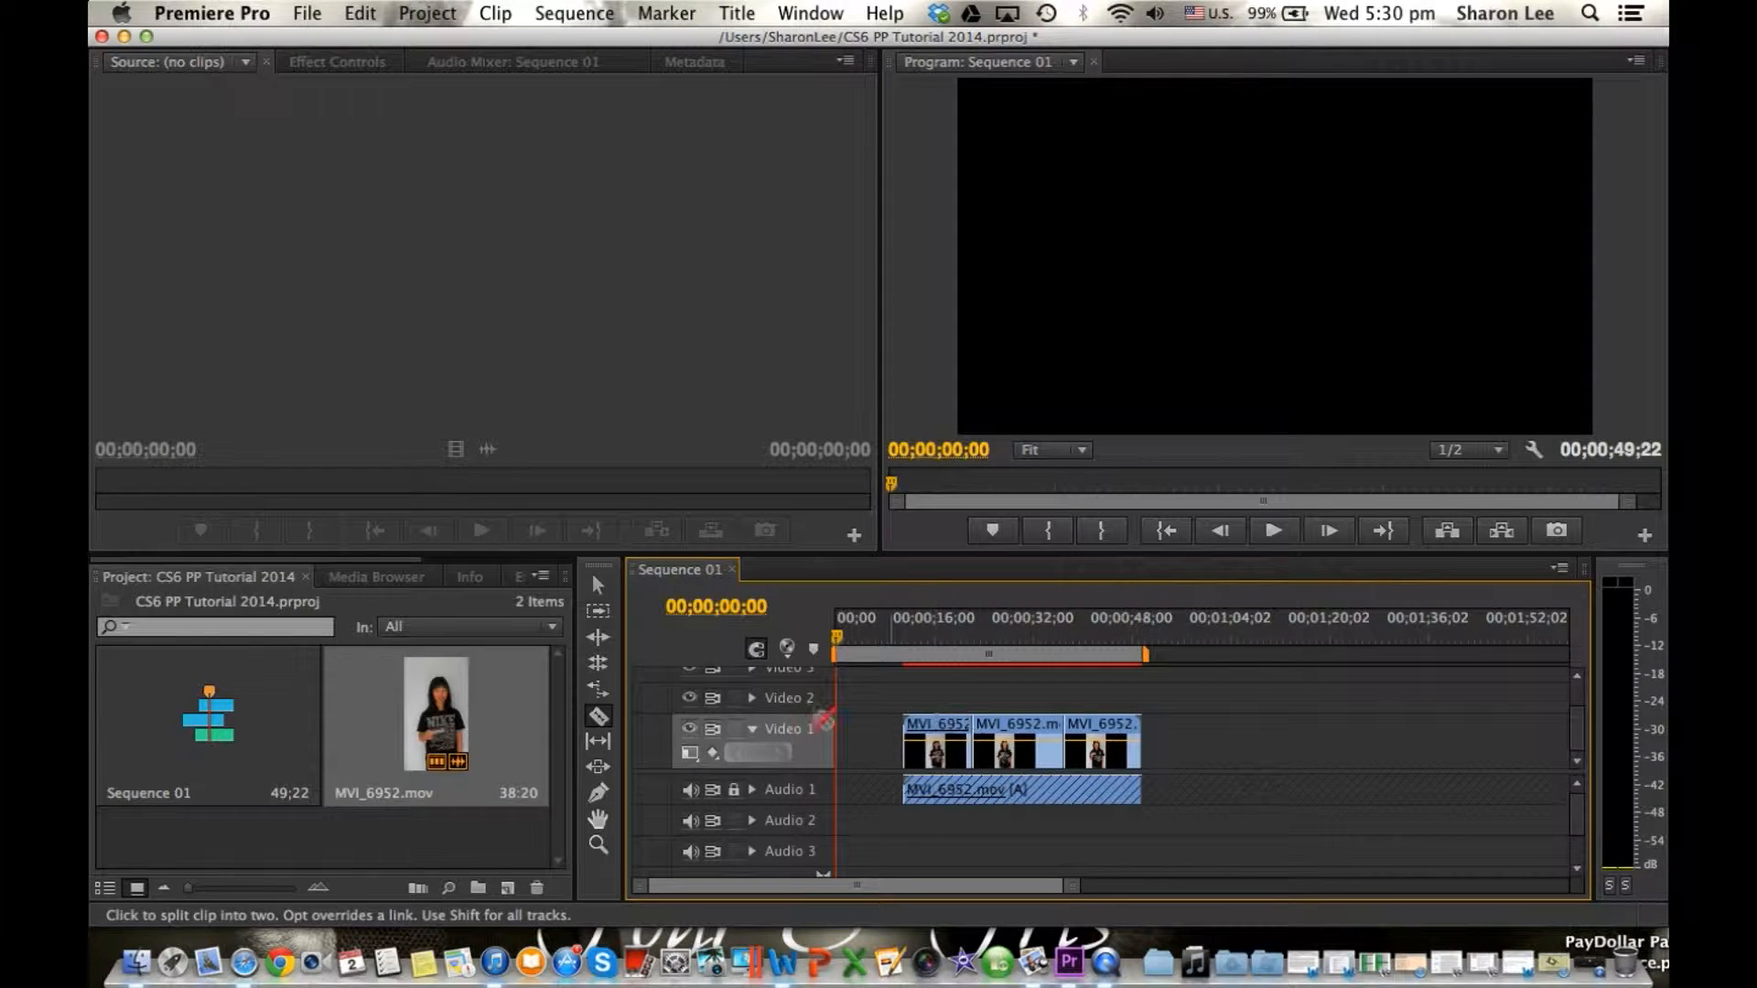
pyautogui.click(600, 717)
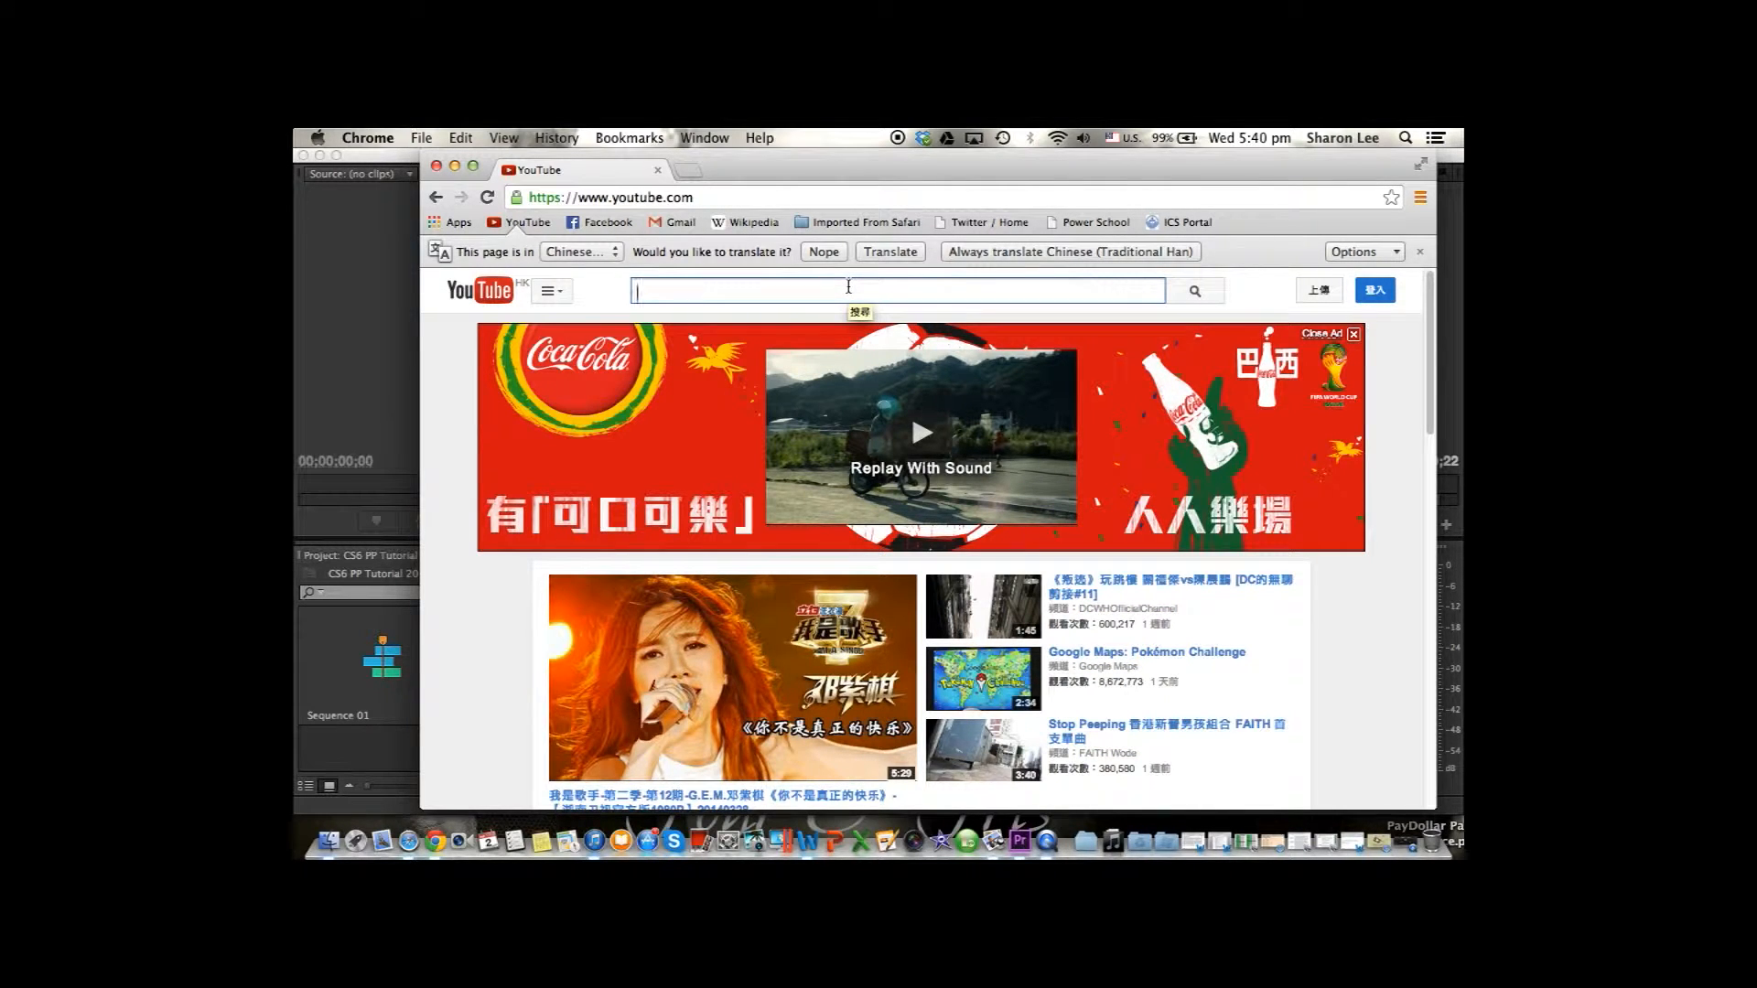
# In Chrome, search YouTube for "blue and green music".
pyautogui.write('blue and g')
pyautogui.press('Down')
pyautogui.press('Return')
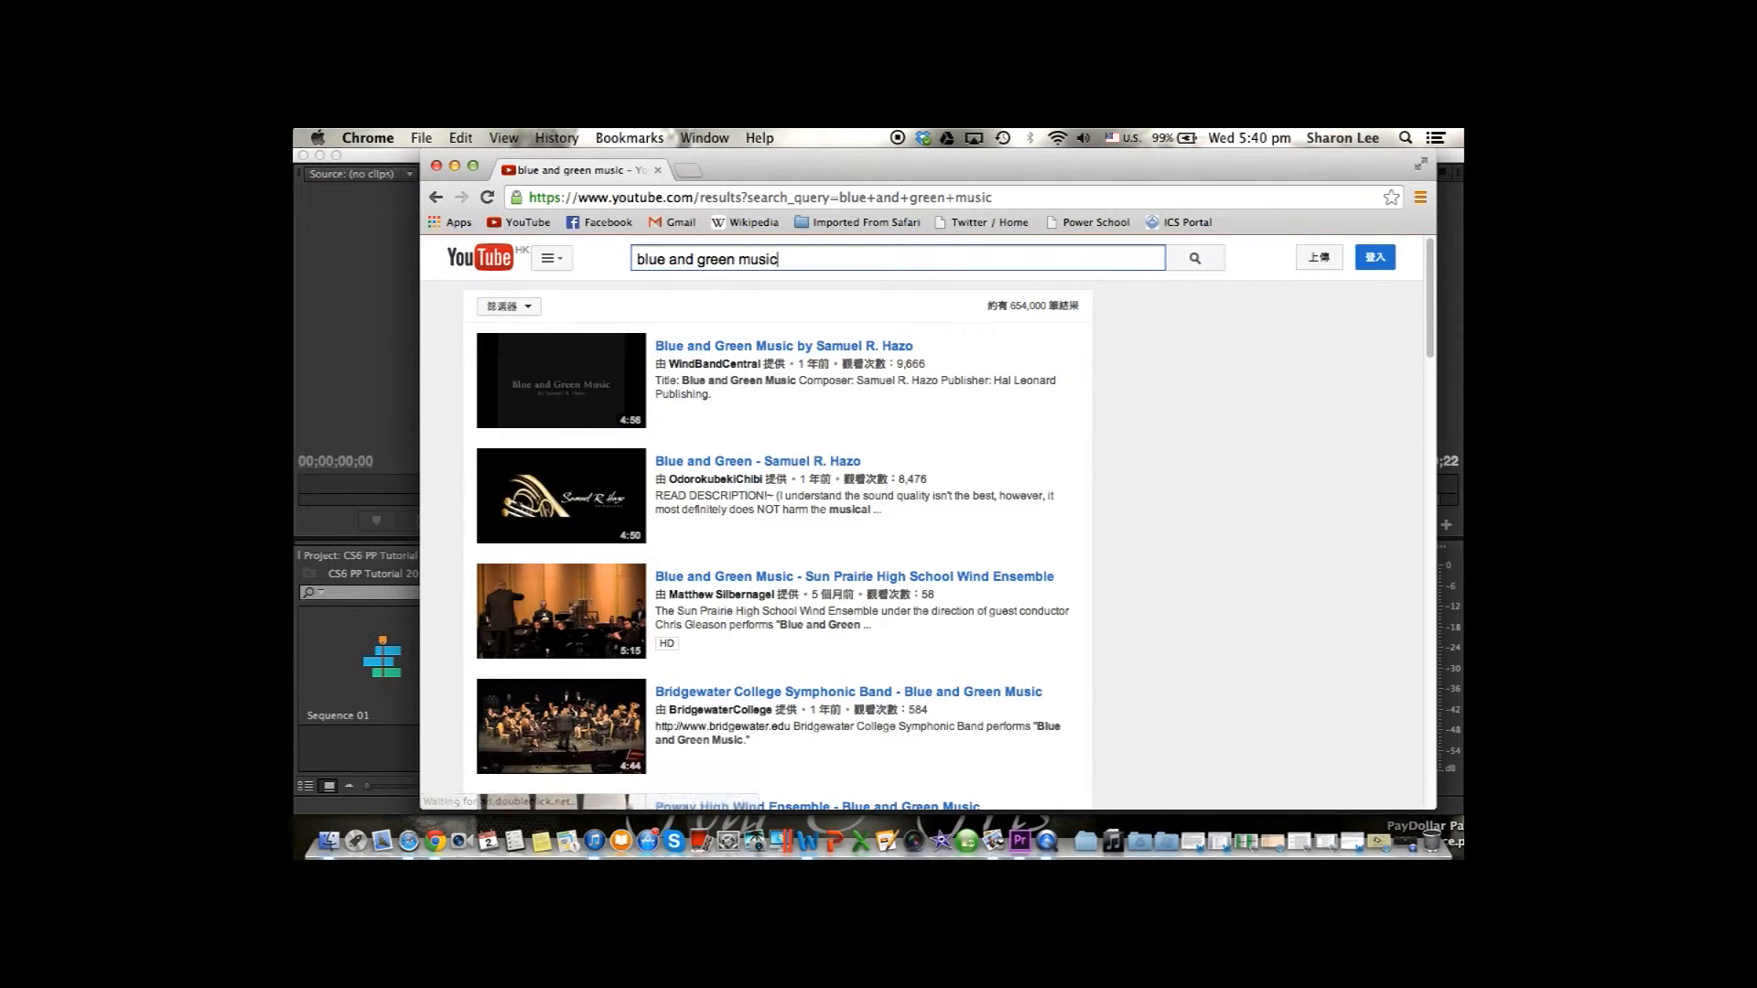
# In a new browser tab, search for "youtube to mp3" and open the YouTube to mp3 Converter site.
pyautogui.press('super+t')
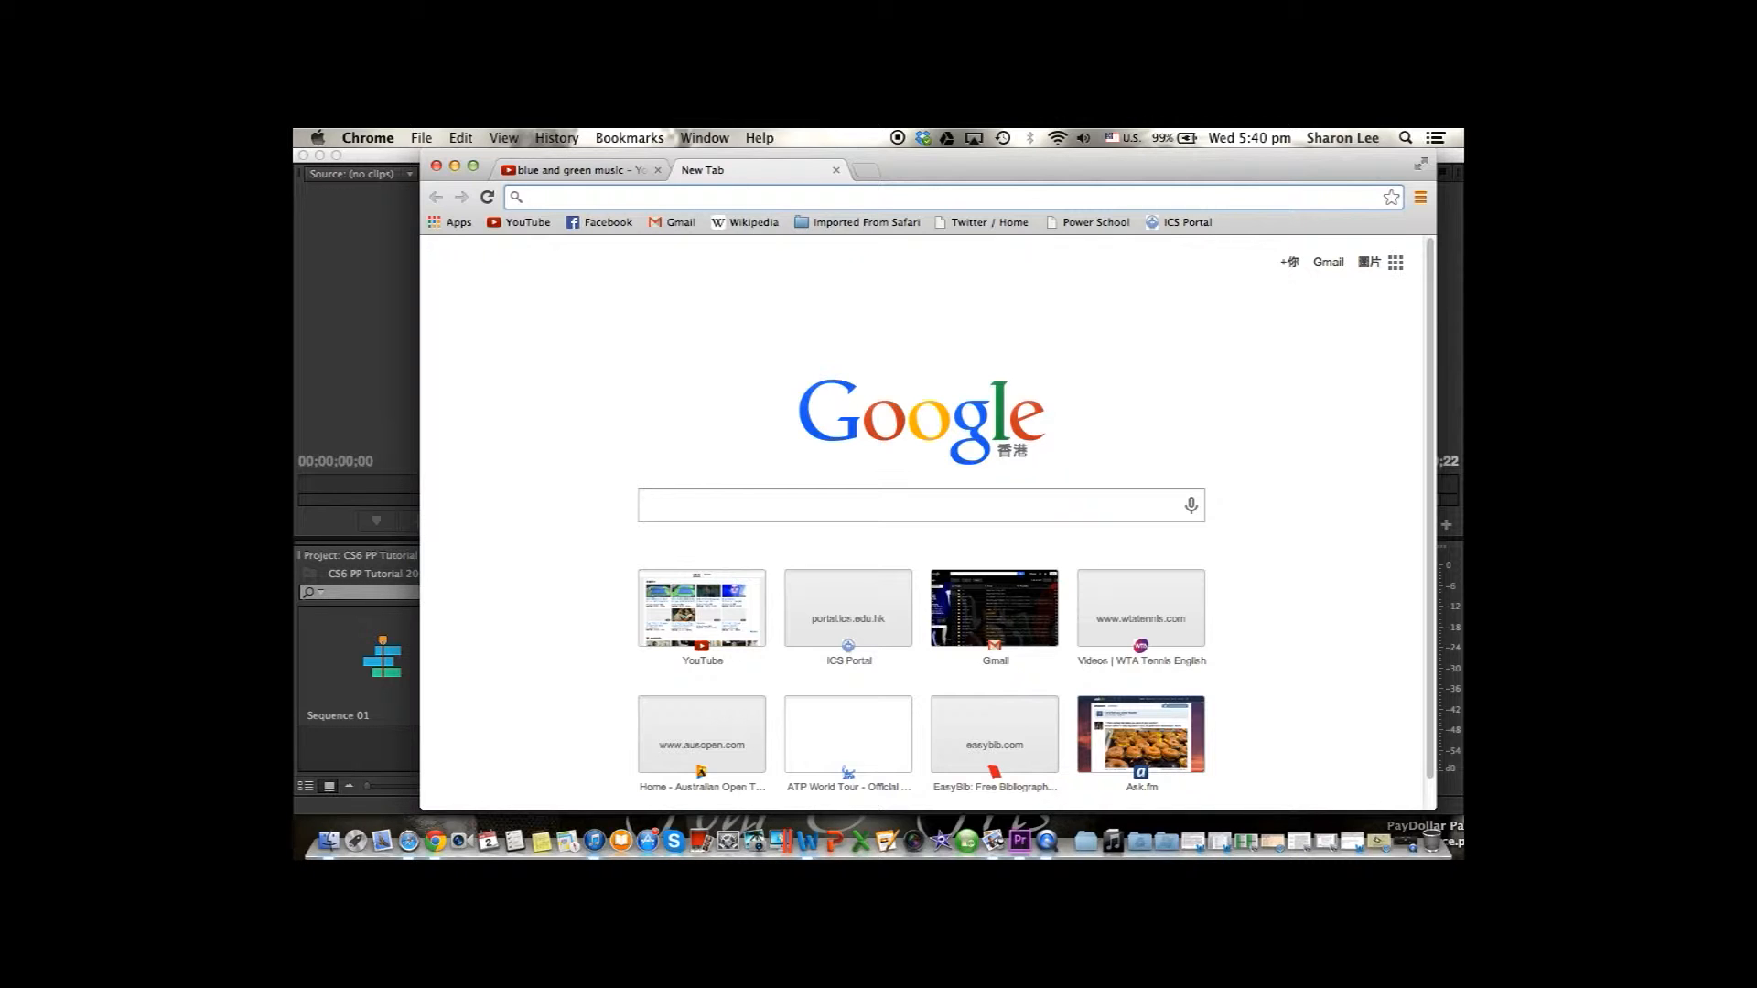
pyautogui.write('youtube ')
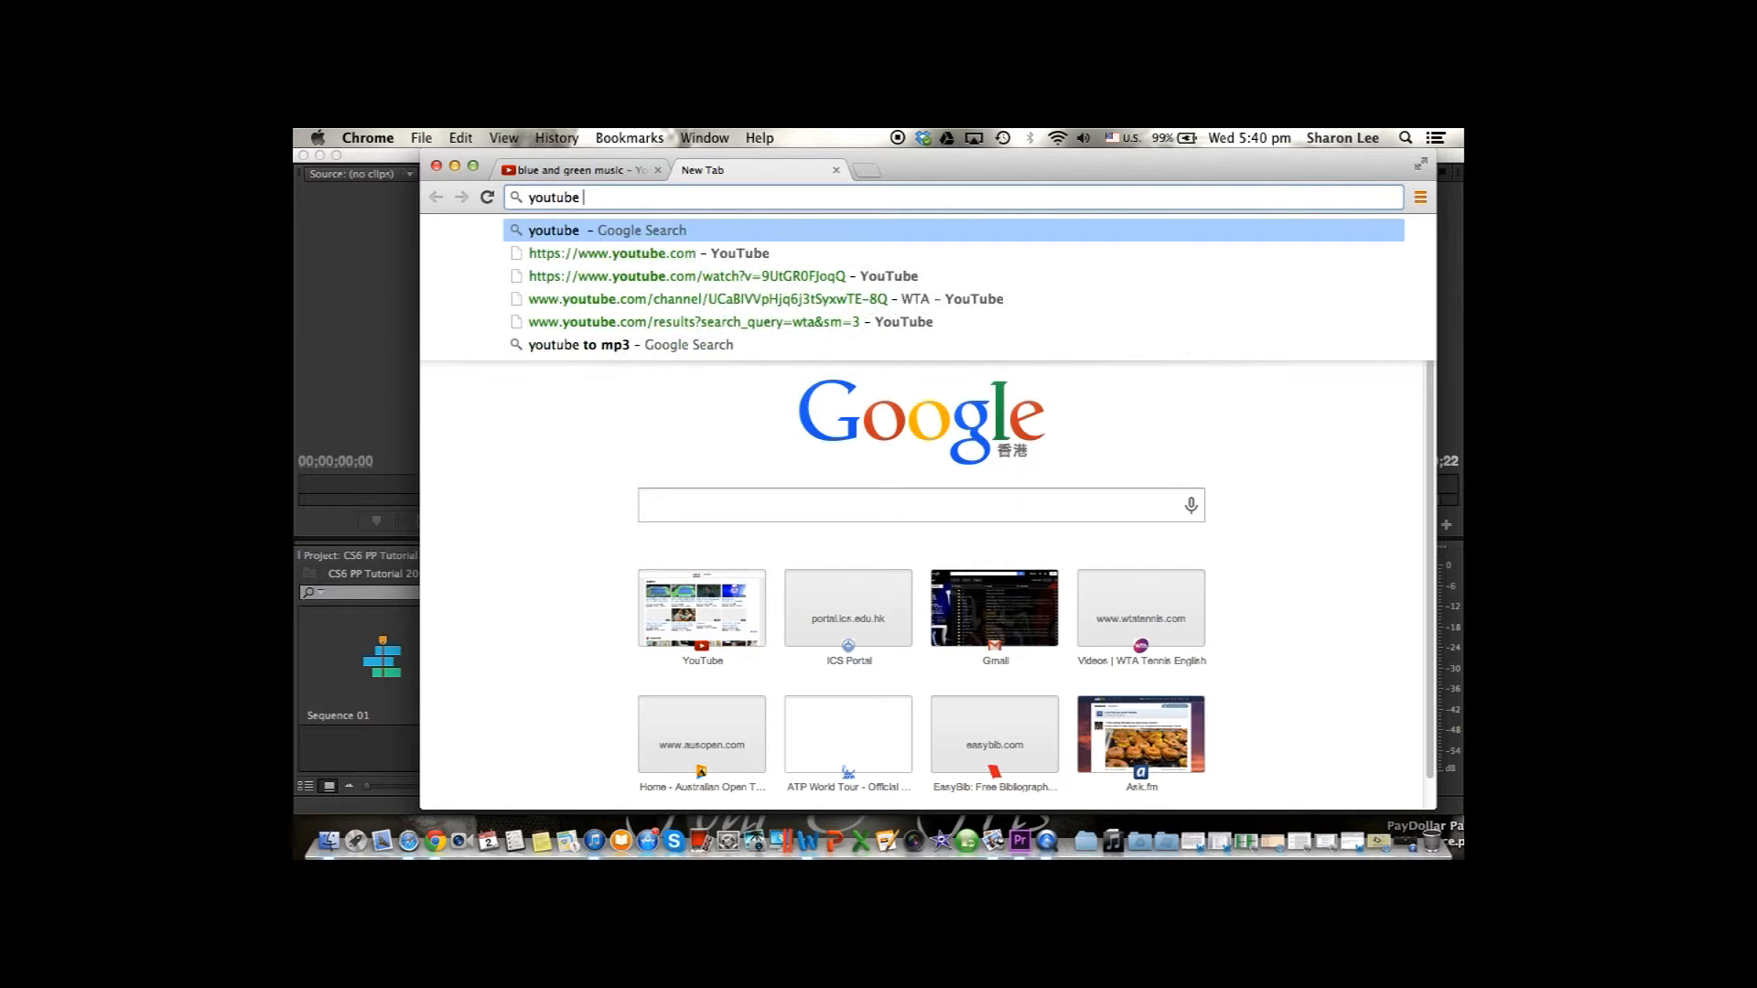
pyautogui.write('to mp3')
pyautogui.press('Return')
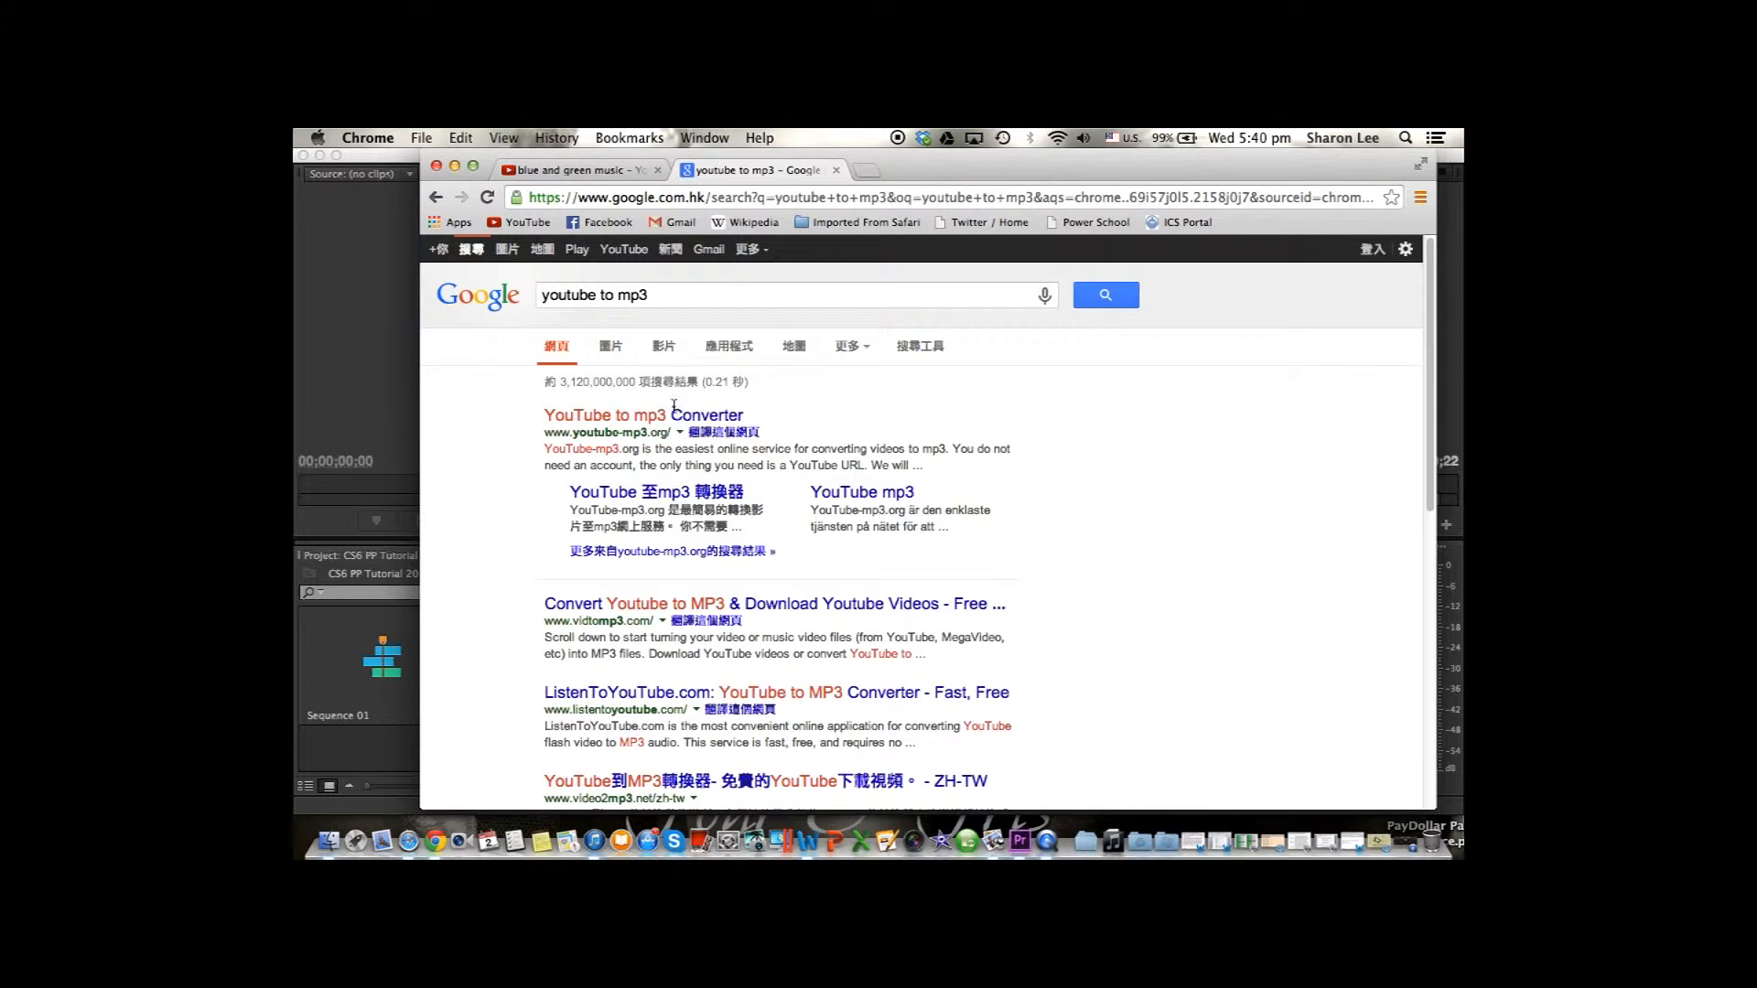
pyautogui.click(674, 413)
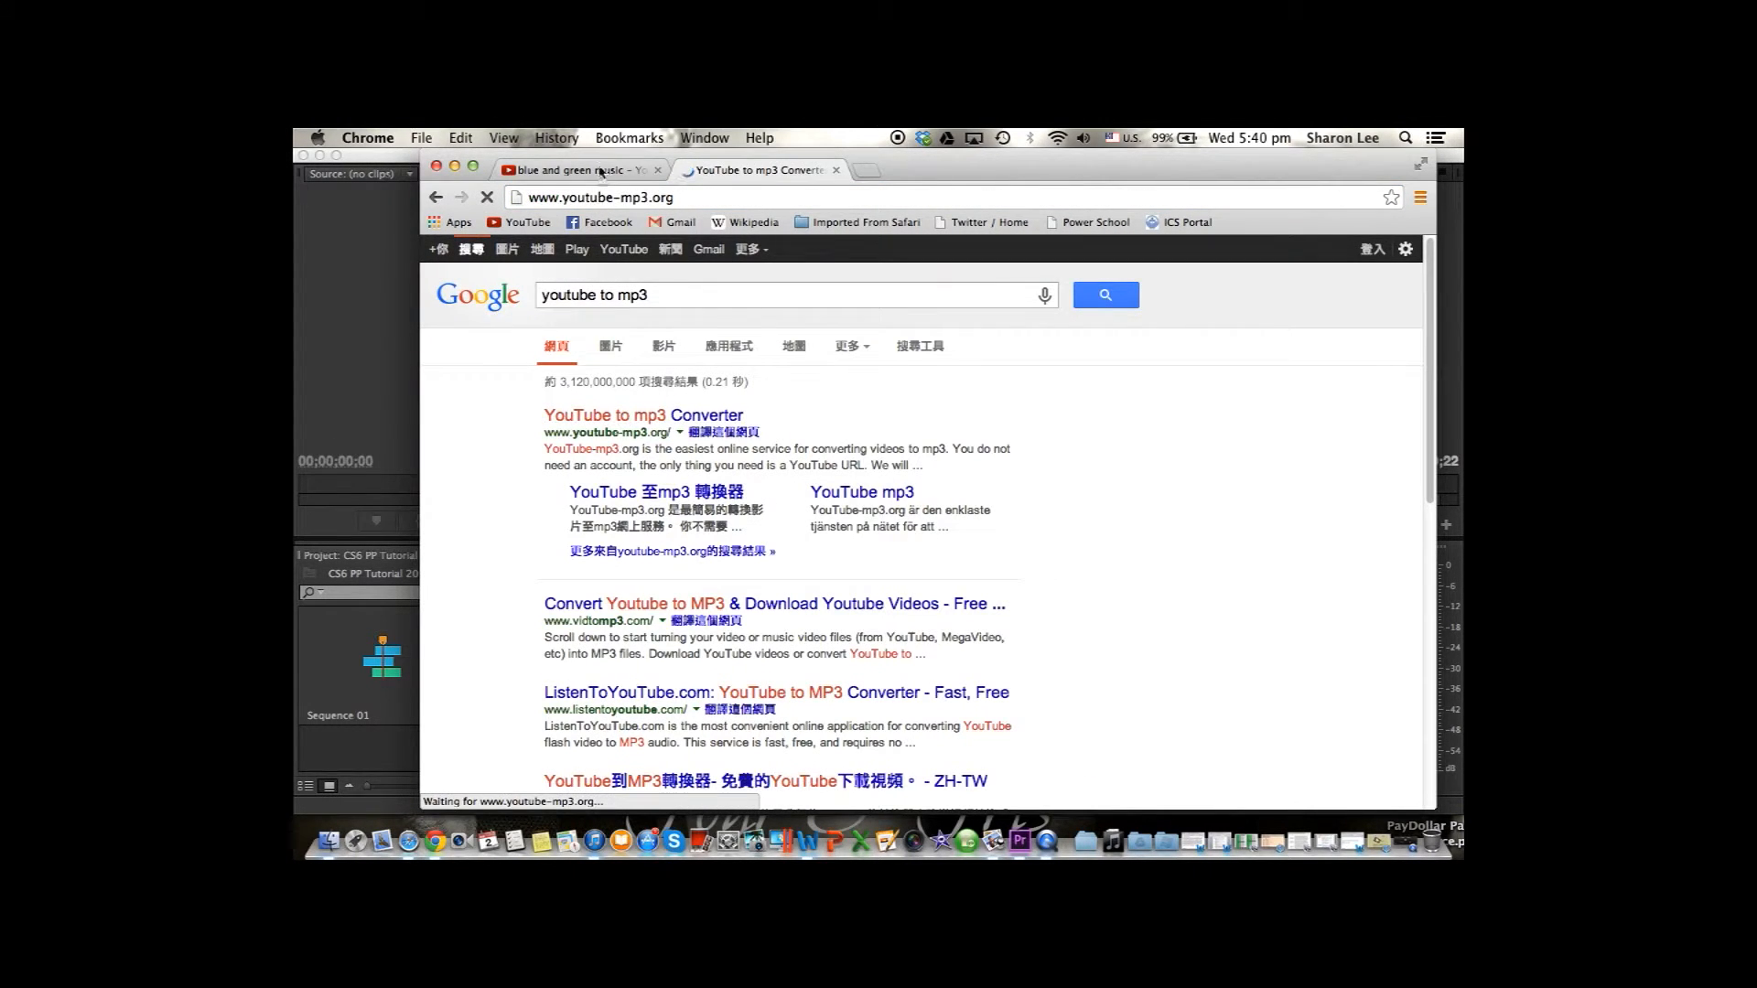
# Open the YouTube video Blue and Green Music by Samuel R. Hazo, pause it and copy its web address.
pyautogui.click(600, 170)
pyautogui.scroll(-8, 778, 430)
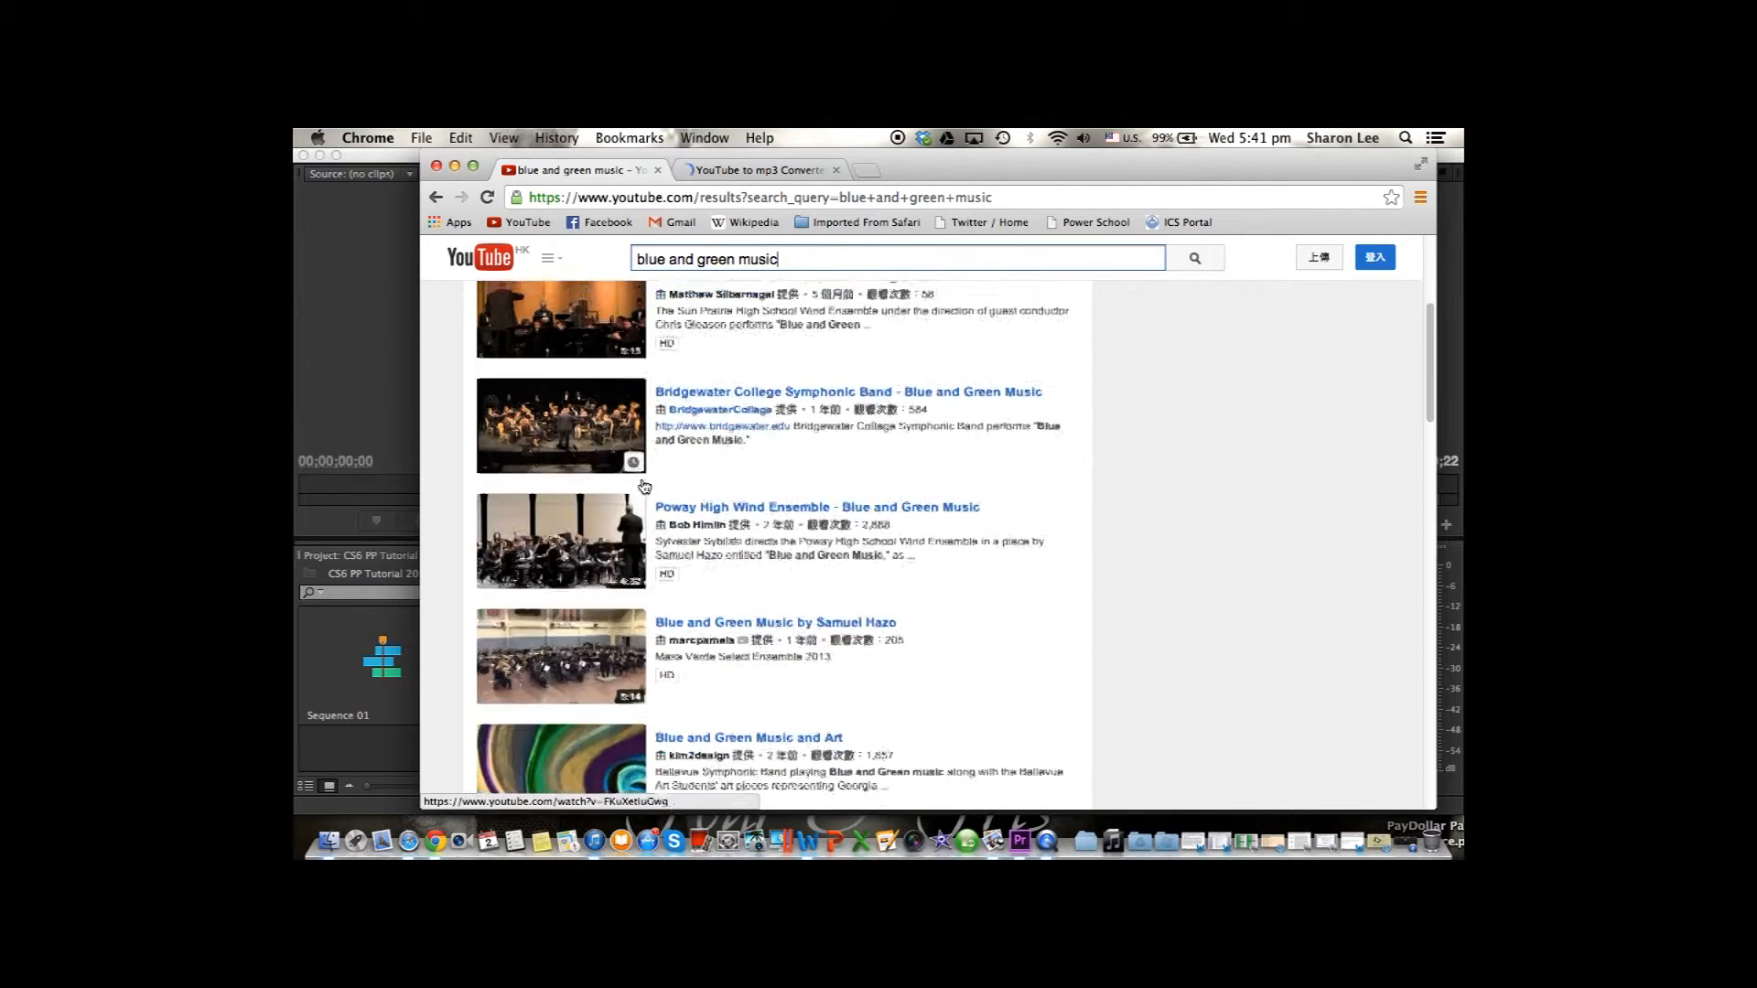
pyautogui.click(582, 405)
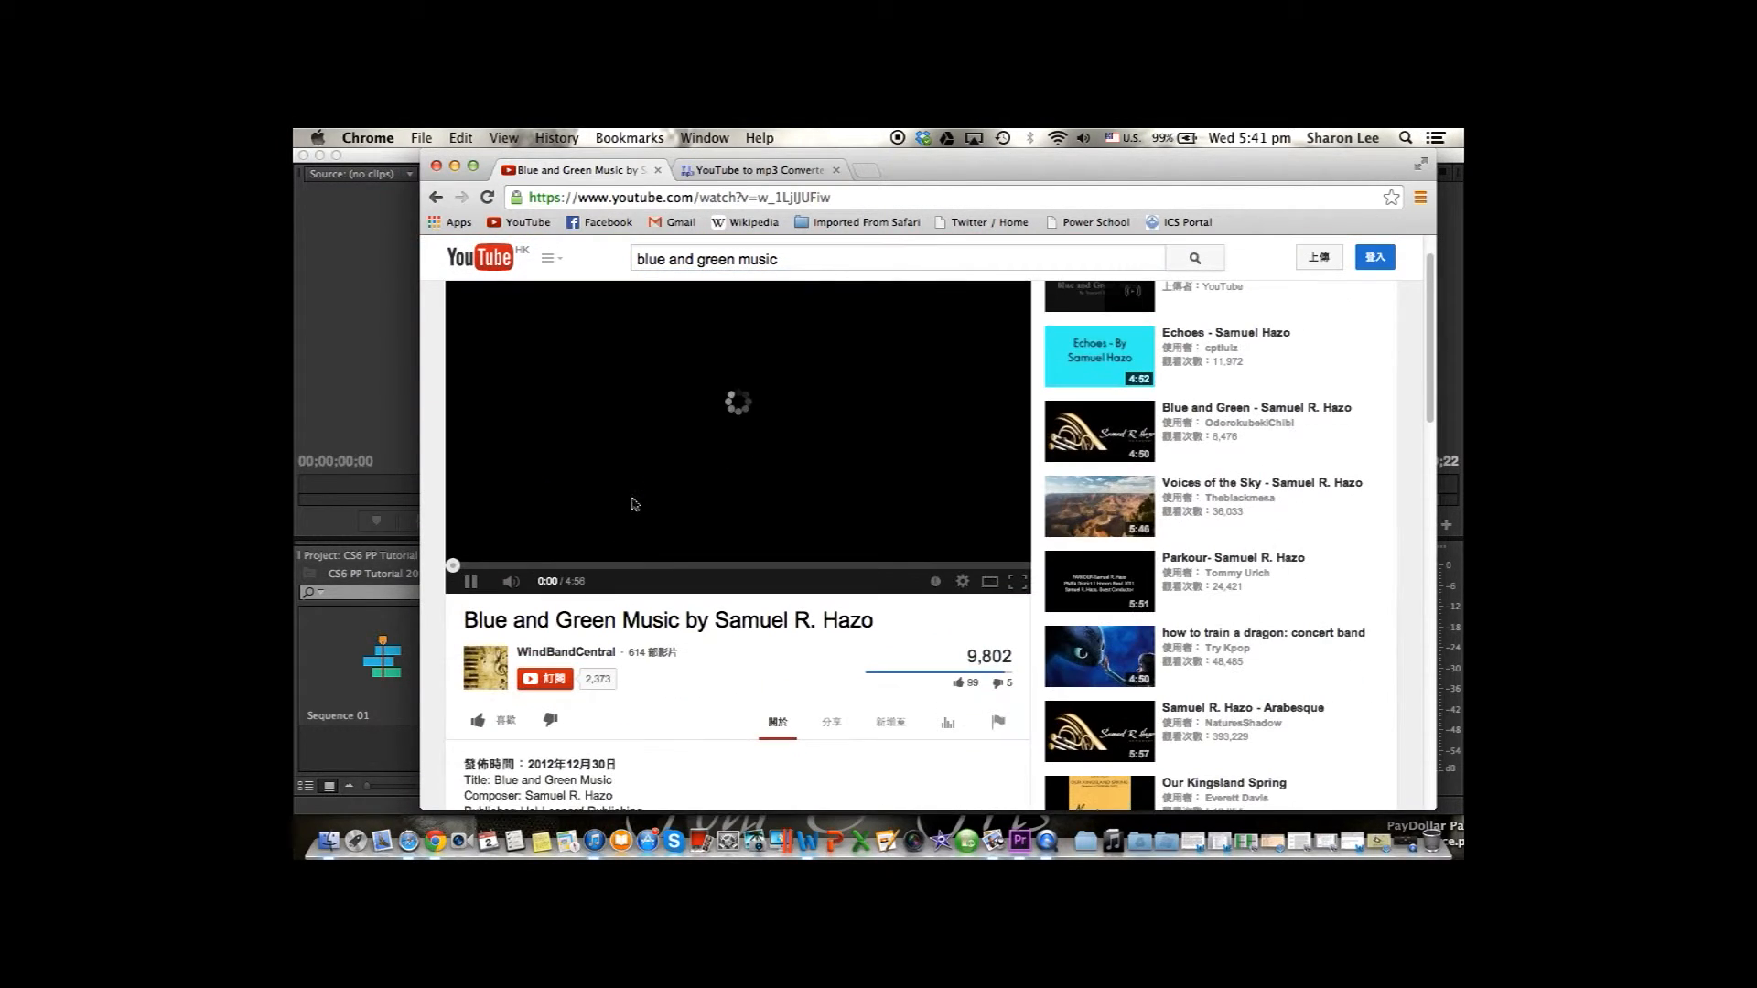
pyautogui.click(602, 509)
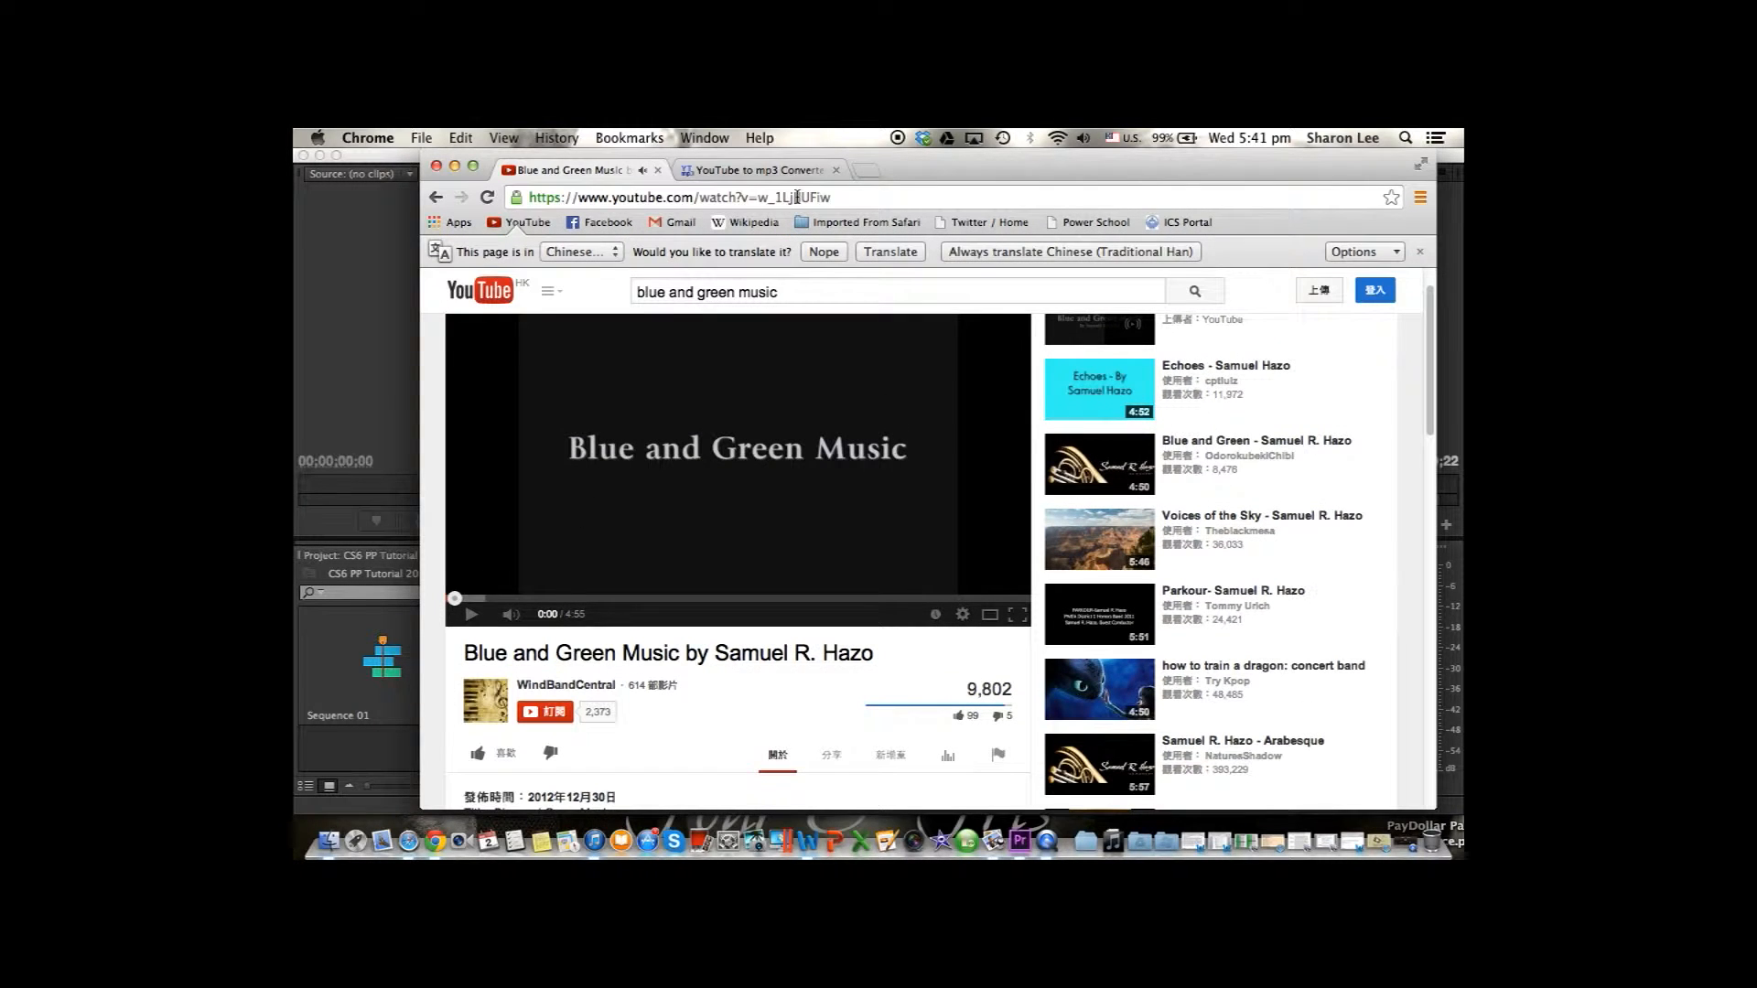
pyautogui.click(775, 203)
pyautogui.press('super+c')
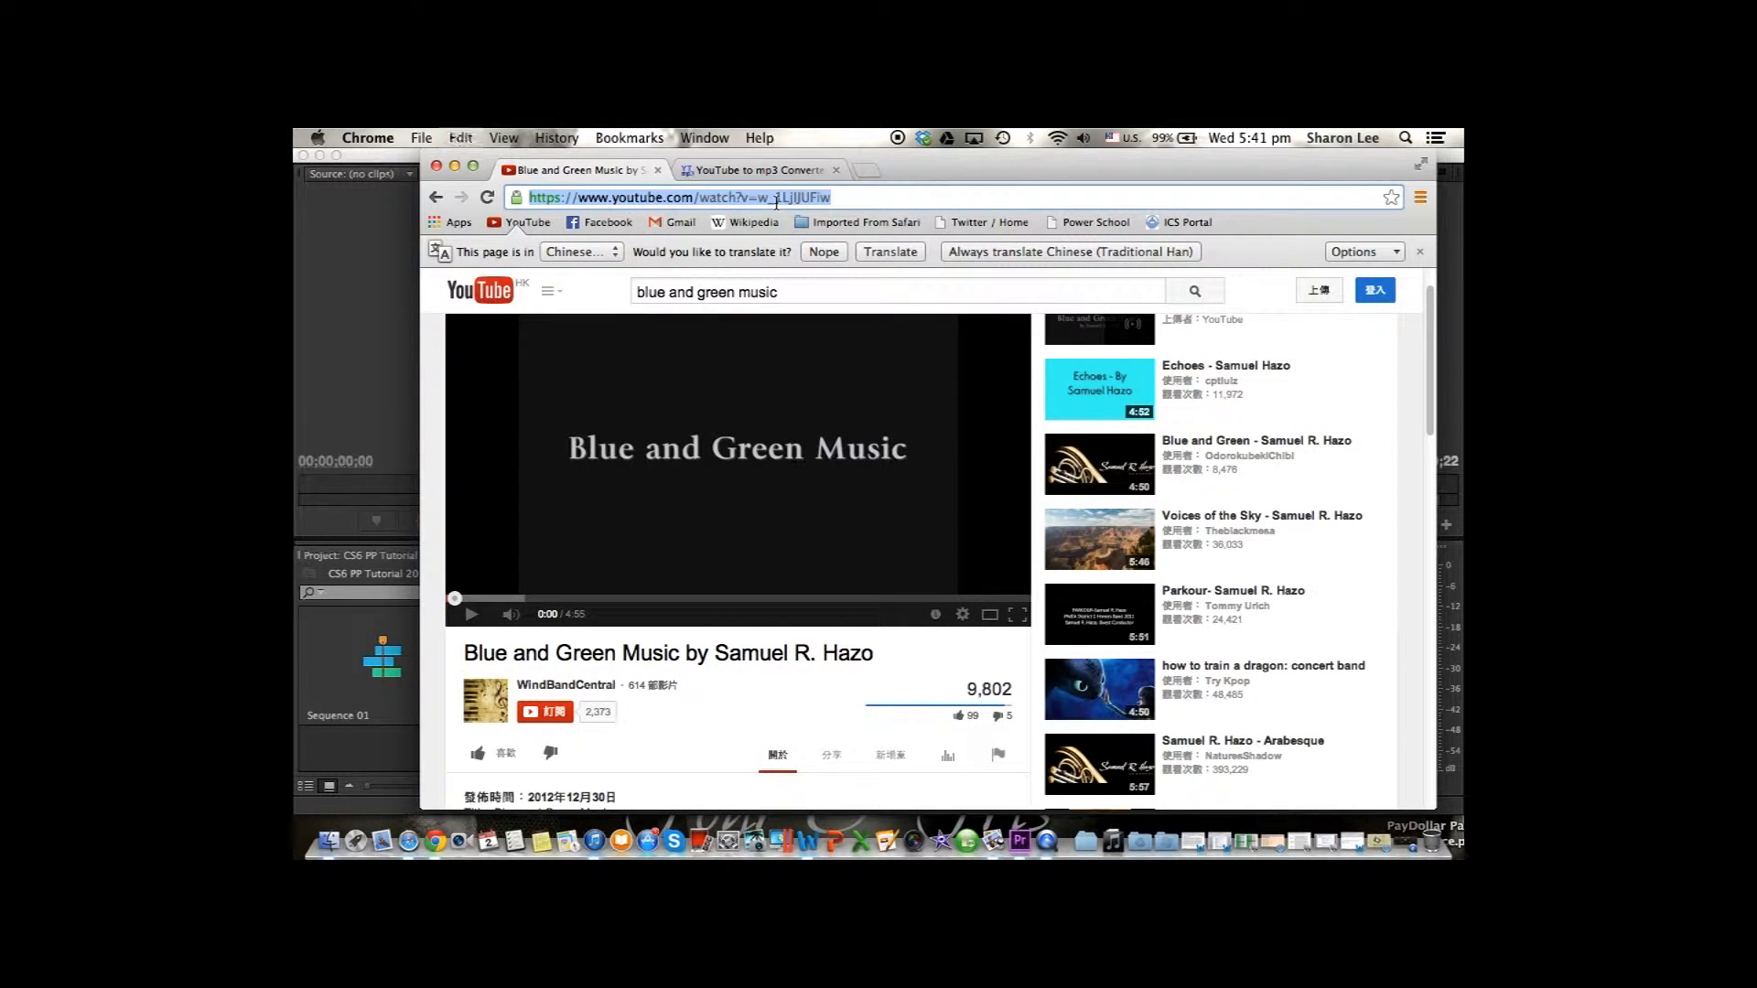
# Convert the copied video address to mp3 on the converter site and download the audio file.
pyautogui.click(760, 170)
pyautogui.click(1008, 364)
pyautogui.press('super+a')
pyautogui.press('super+v')
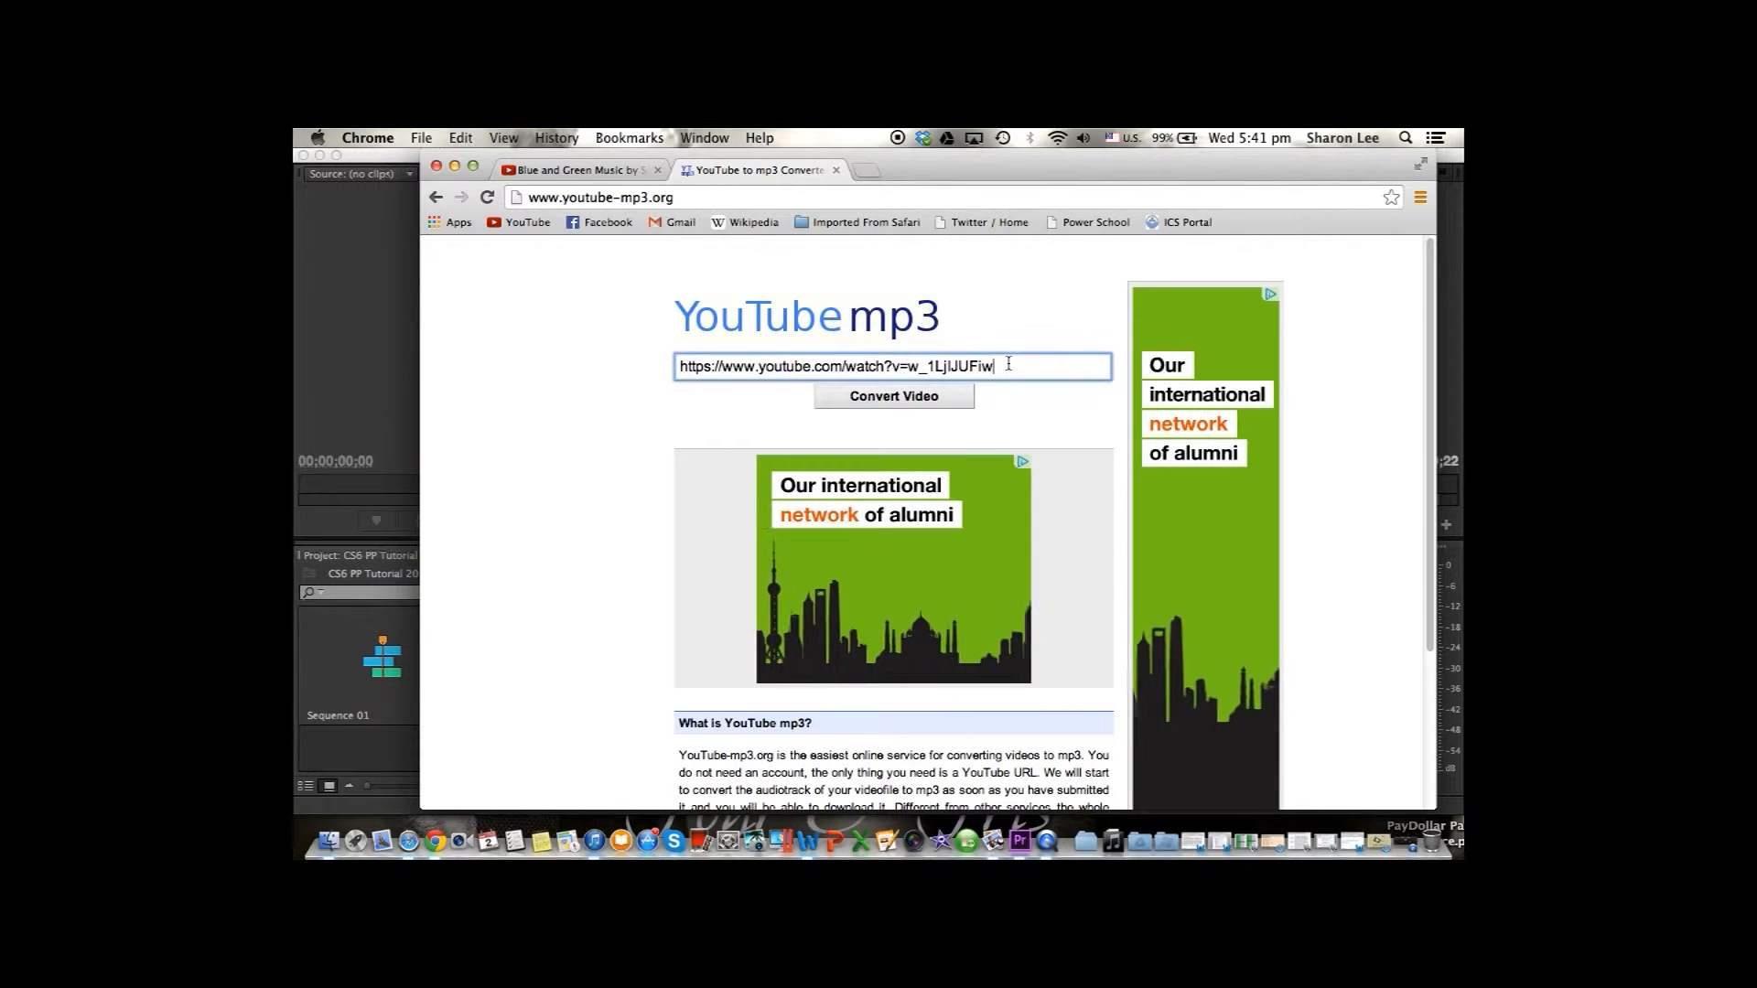
pyautogui.click(937, 395)
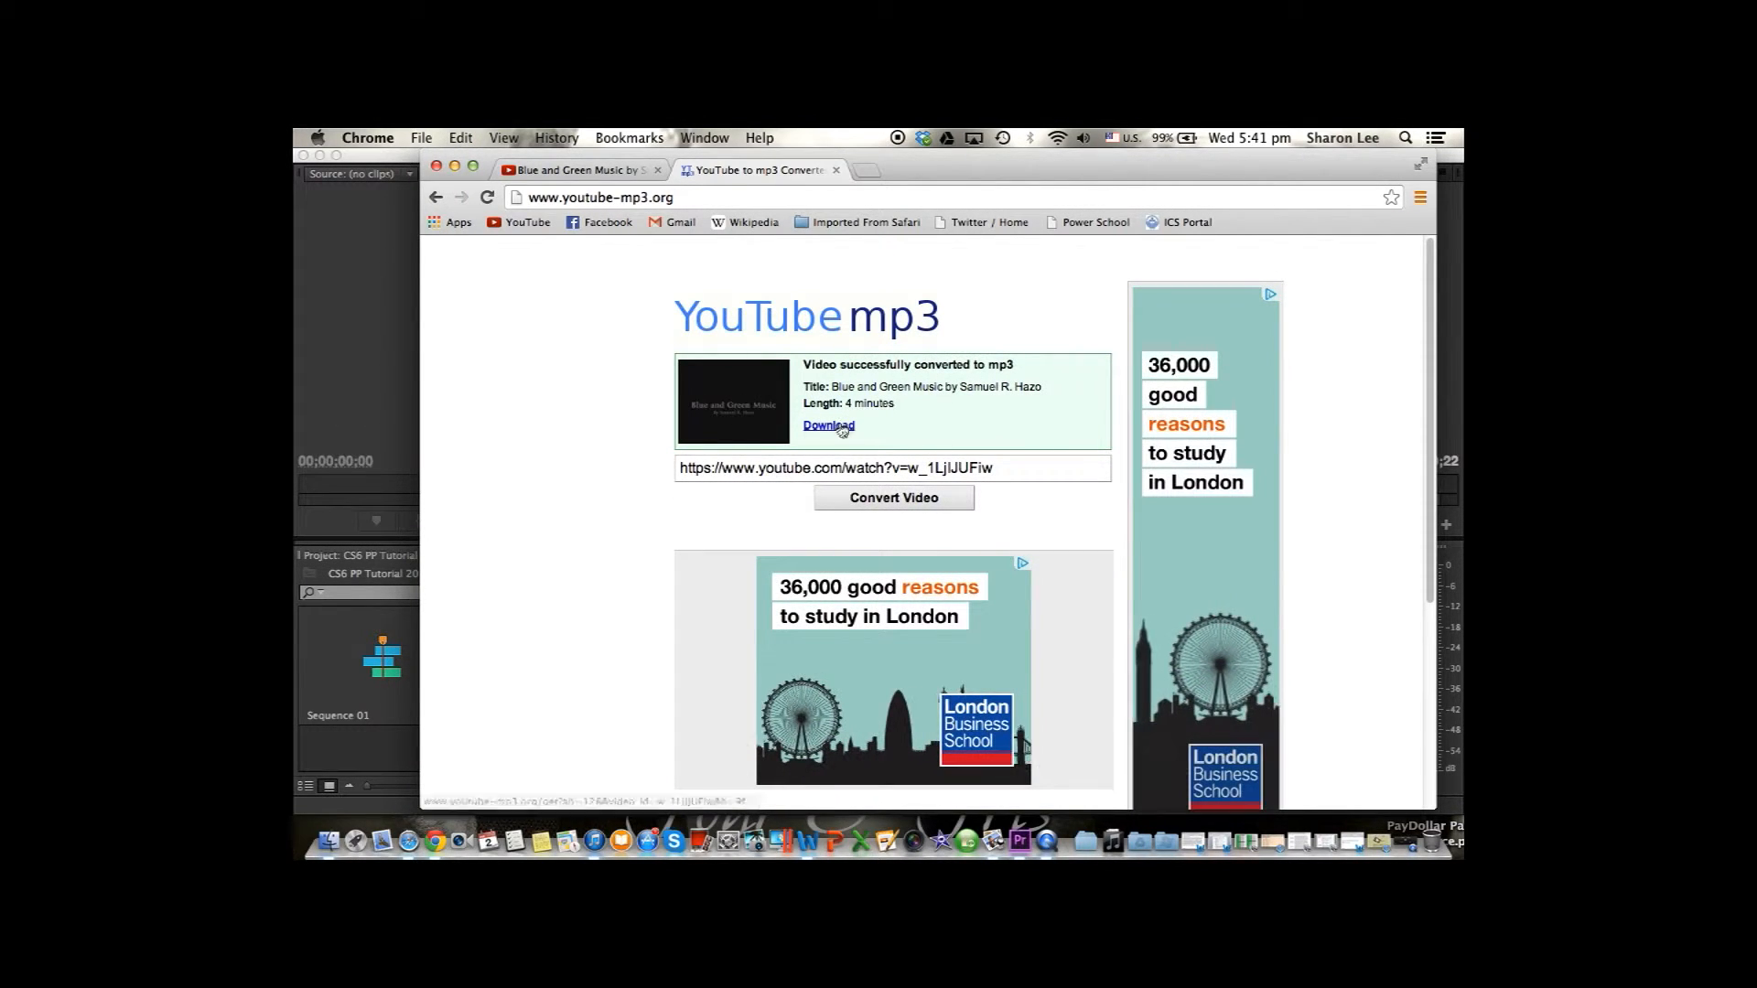
pyautogui.click(826, 426)
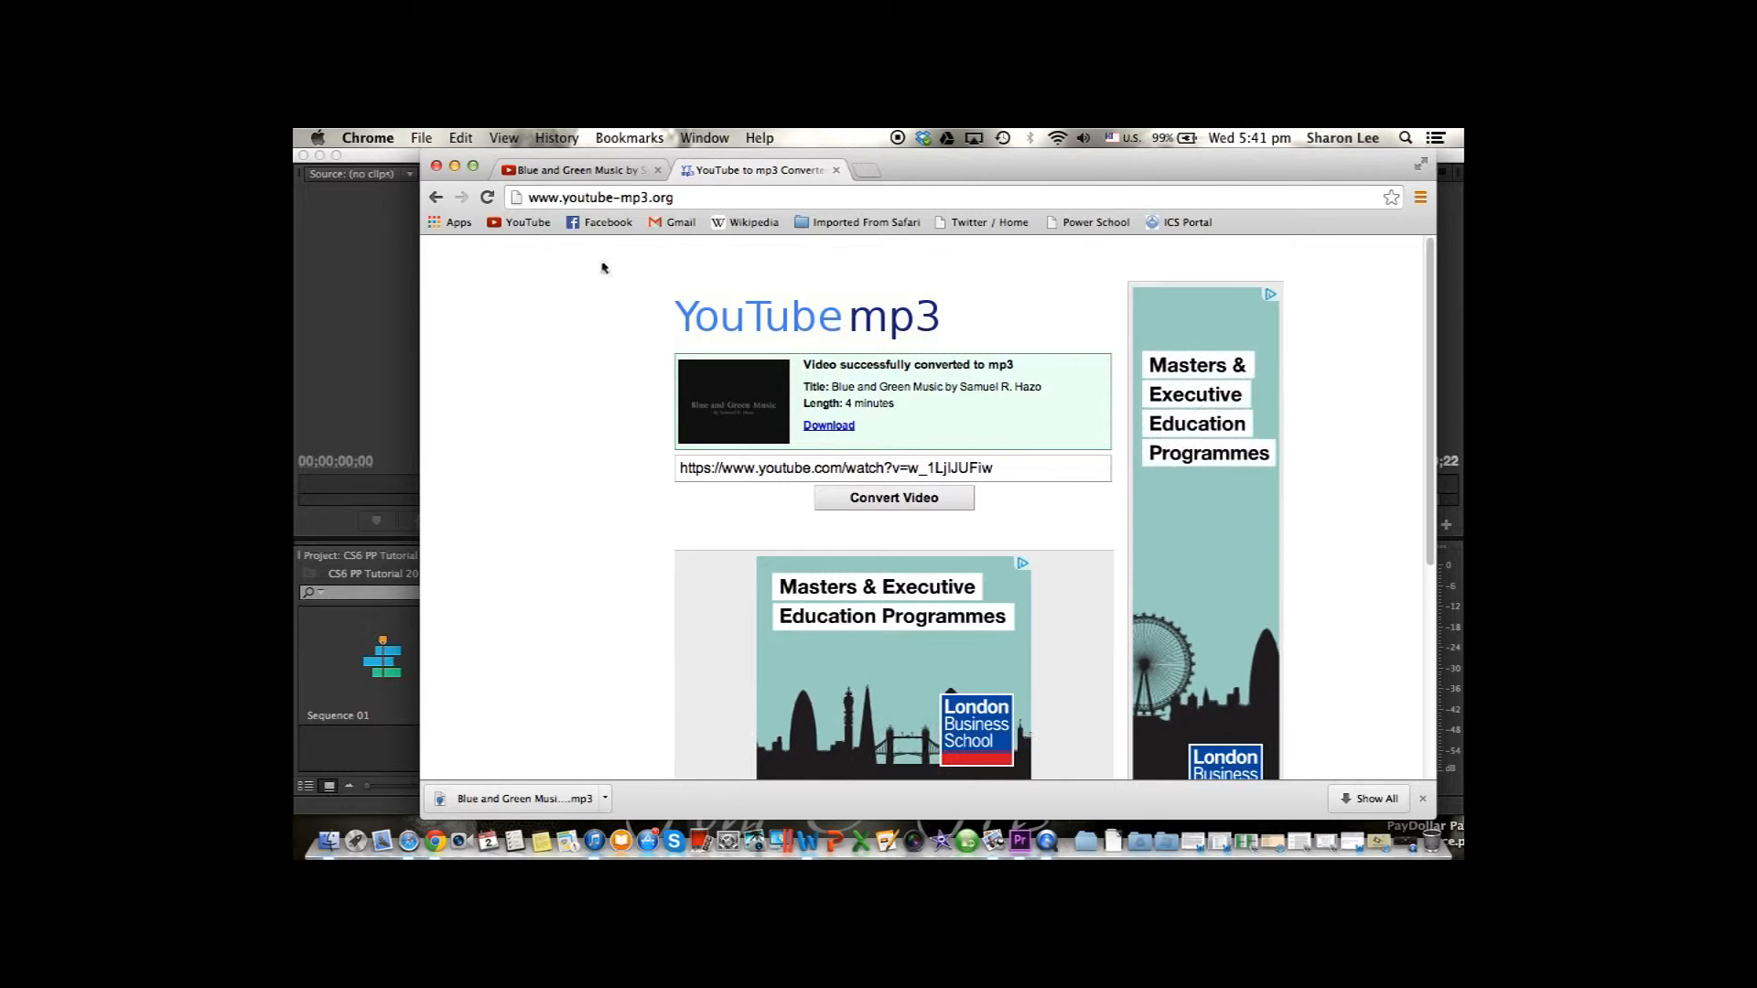
# Back in Premiere Pro, import the Blue and Green Music mp3 from Downloads and place it at the start of Audio 2.
pyautogui.click(454, 166)
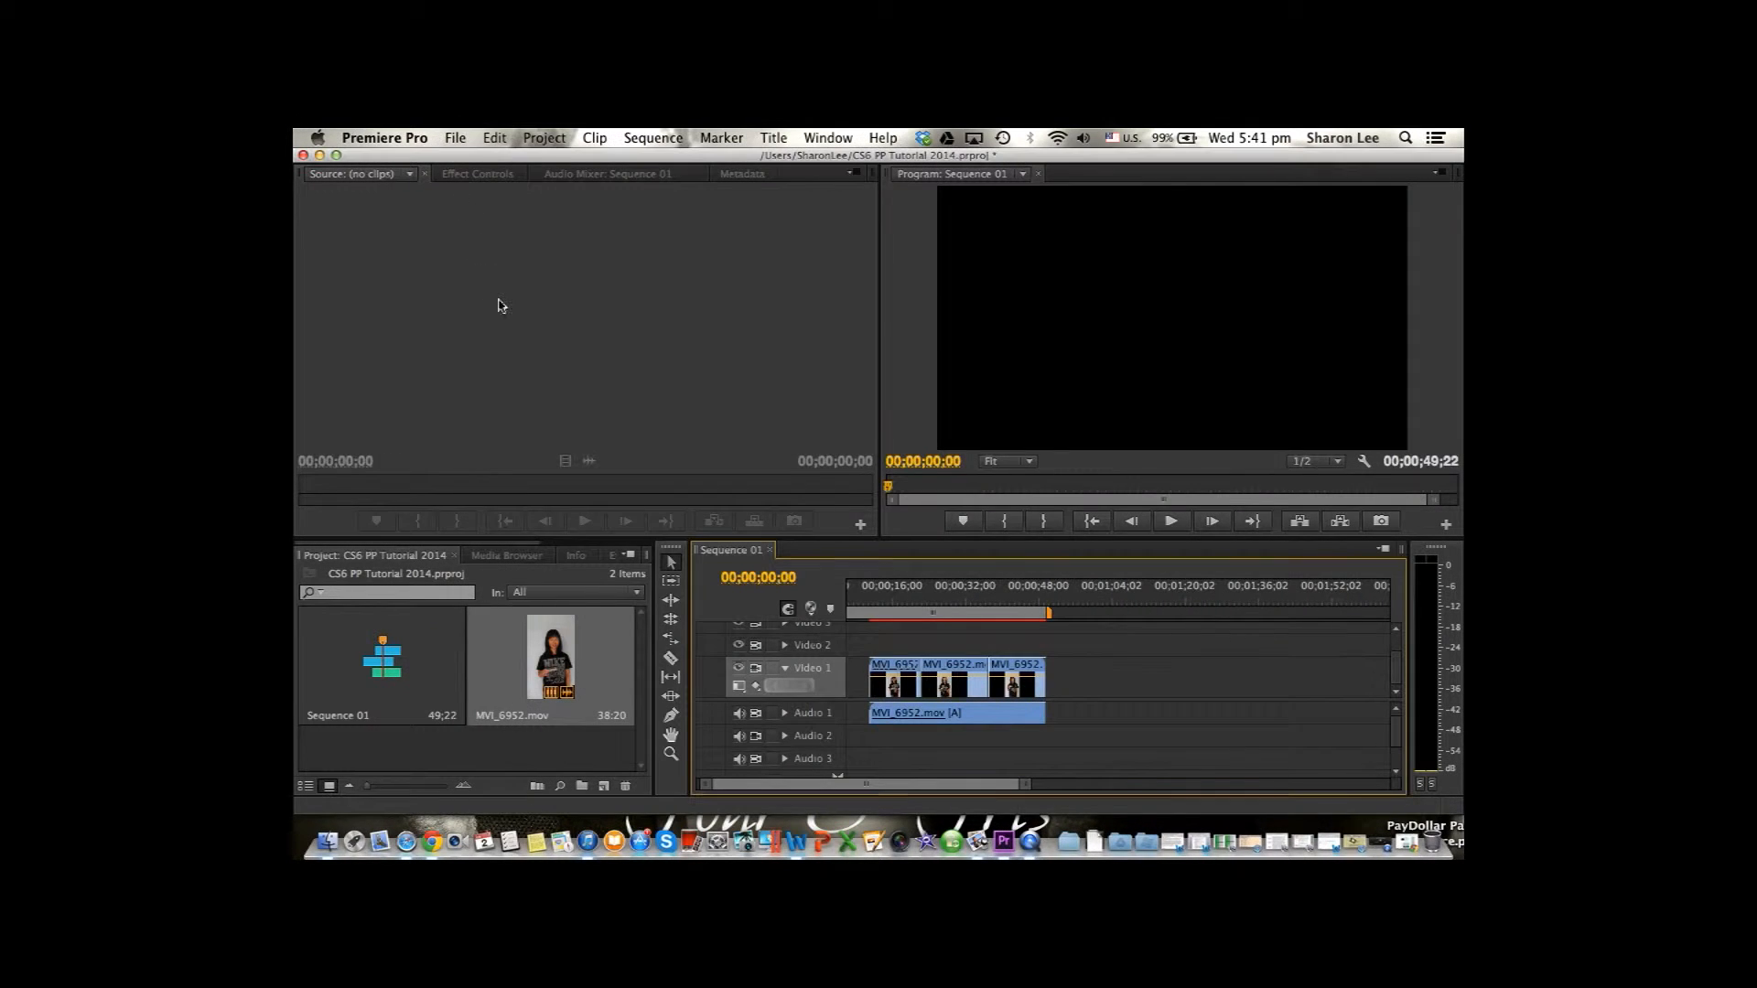
pyautogui.click(456, 138)
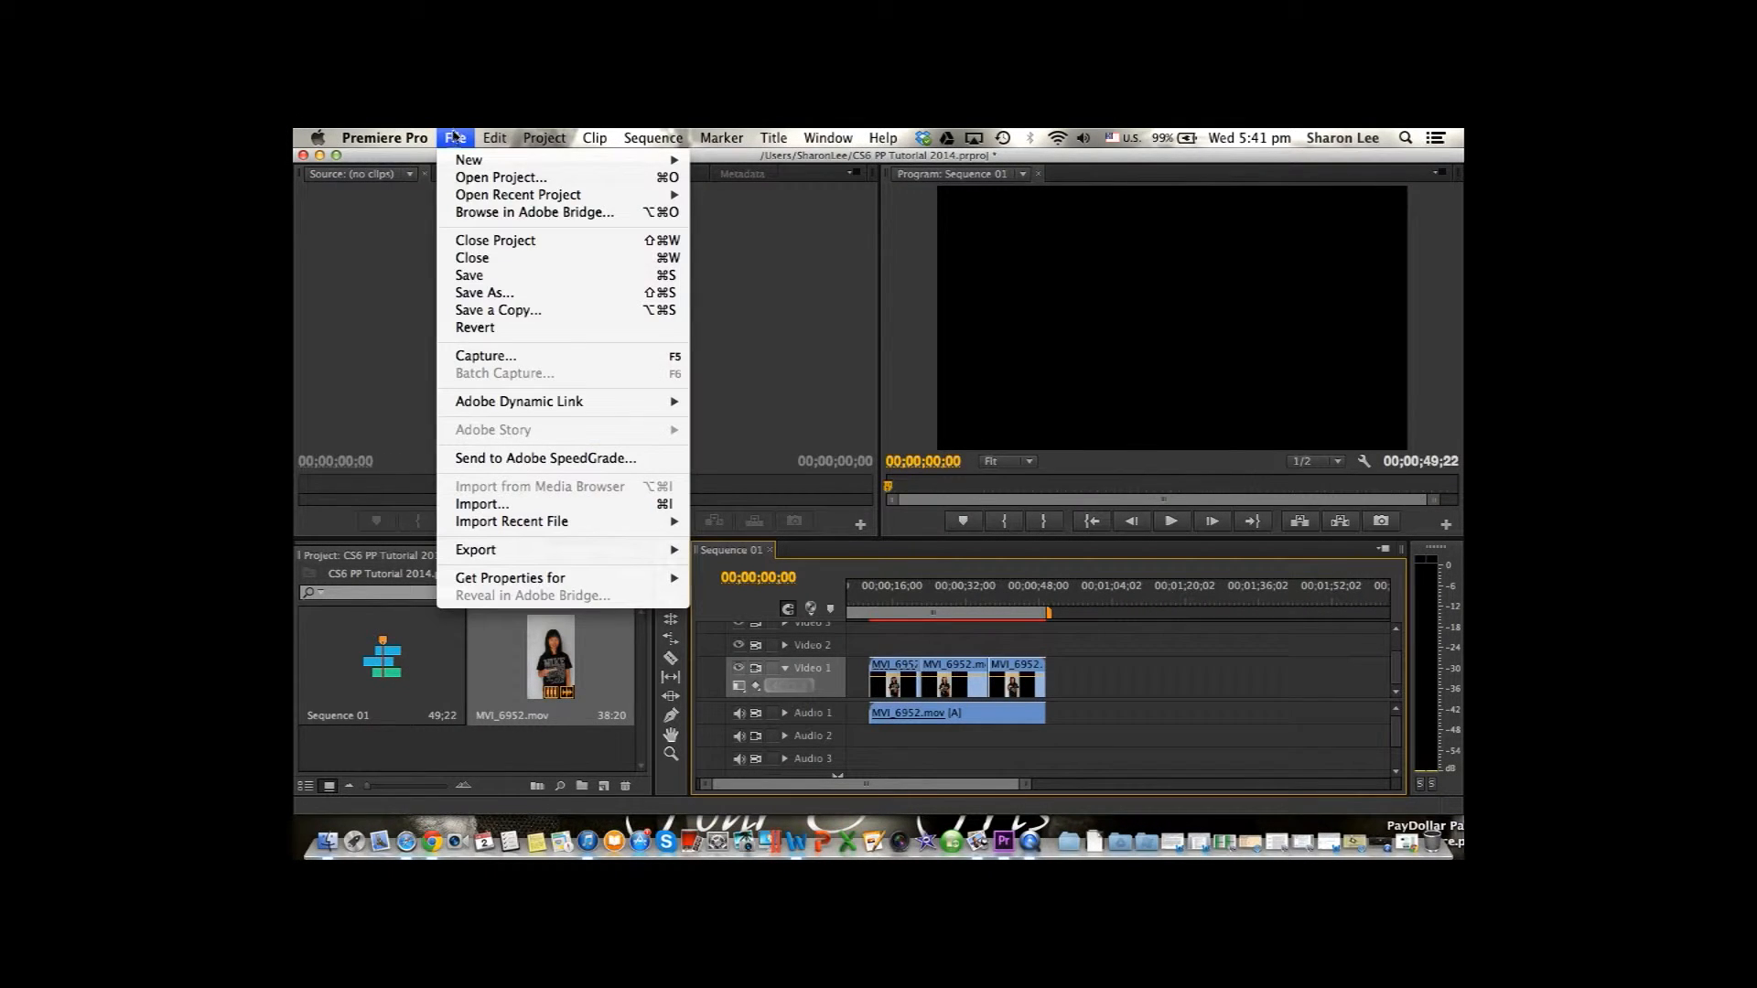
pyautogui.click(482, 504)
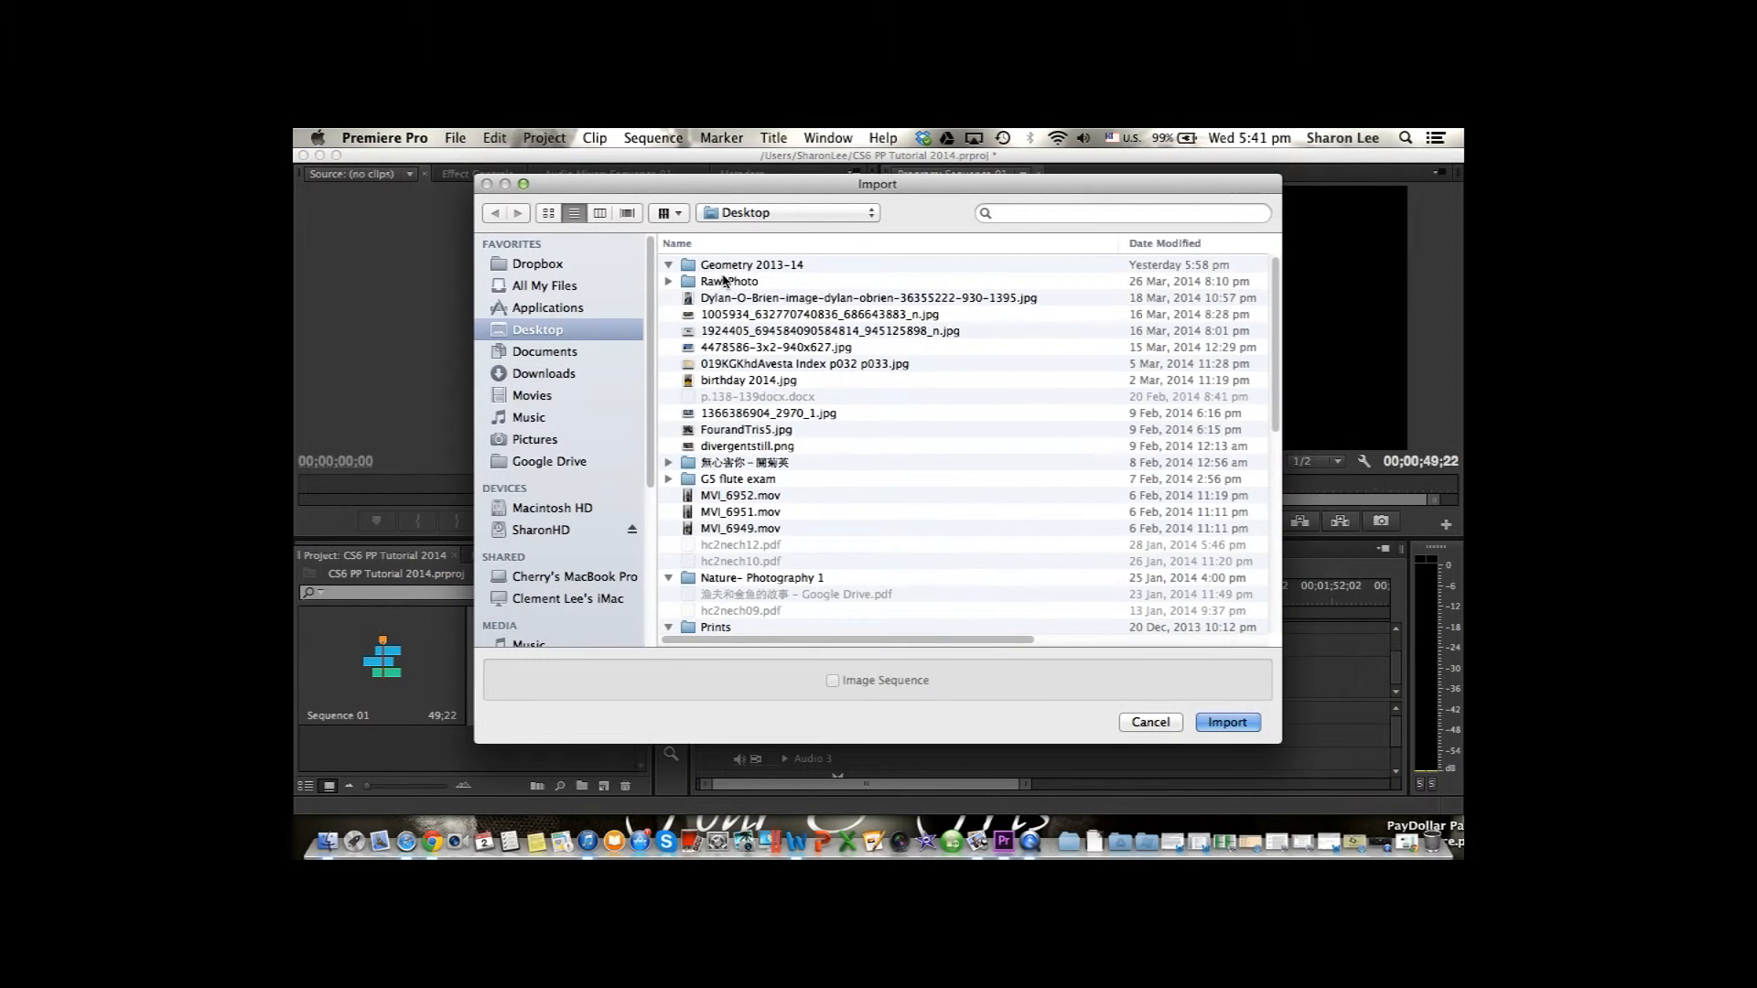
pyautogui.click(549, 373)
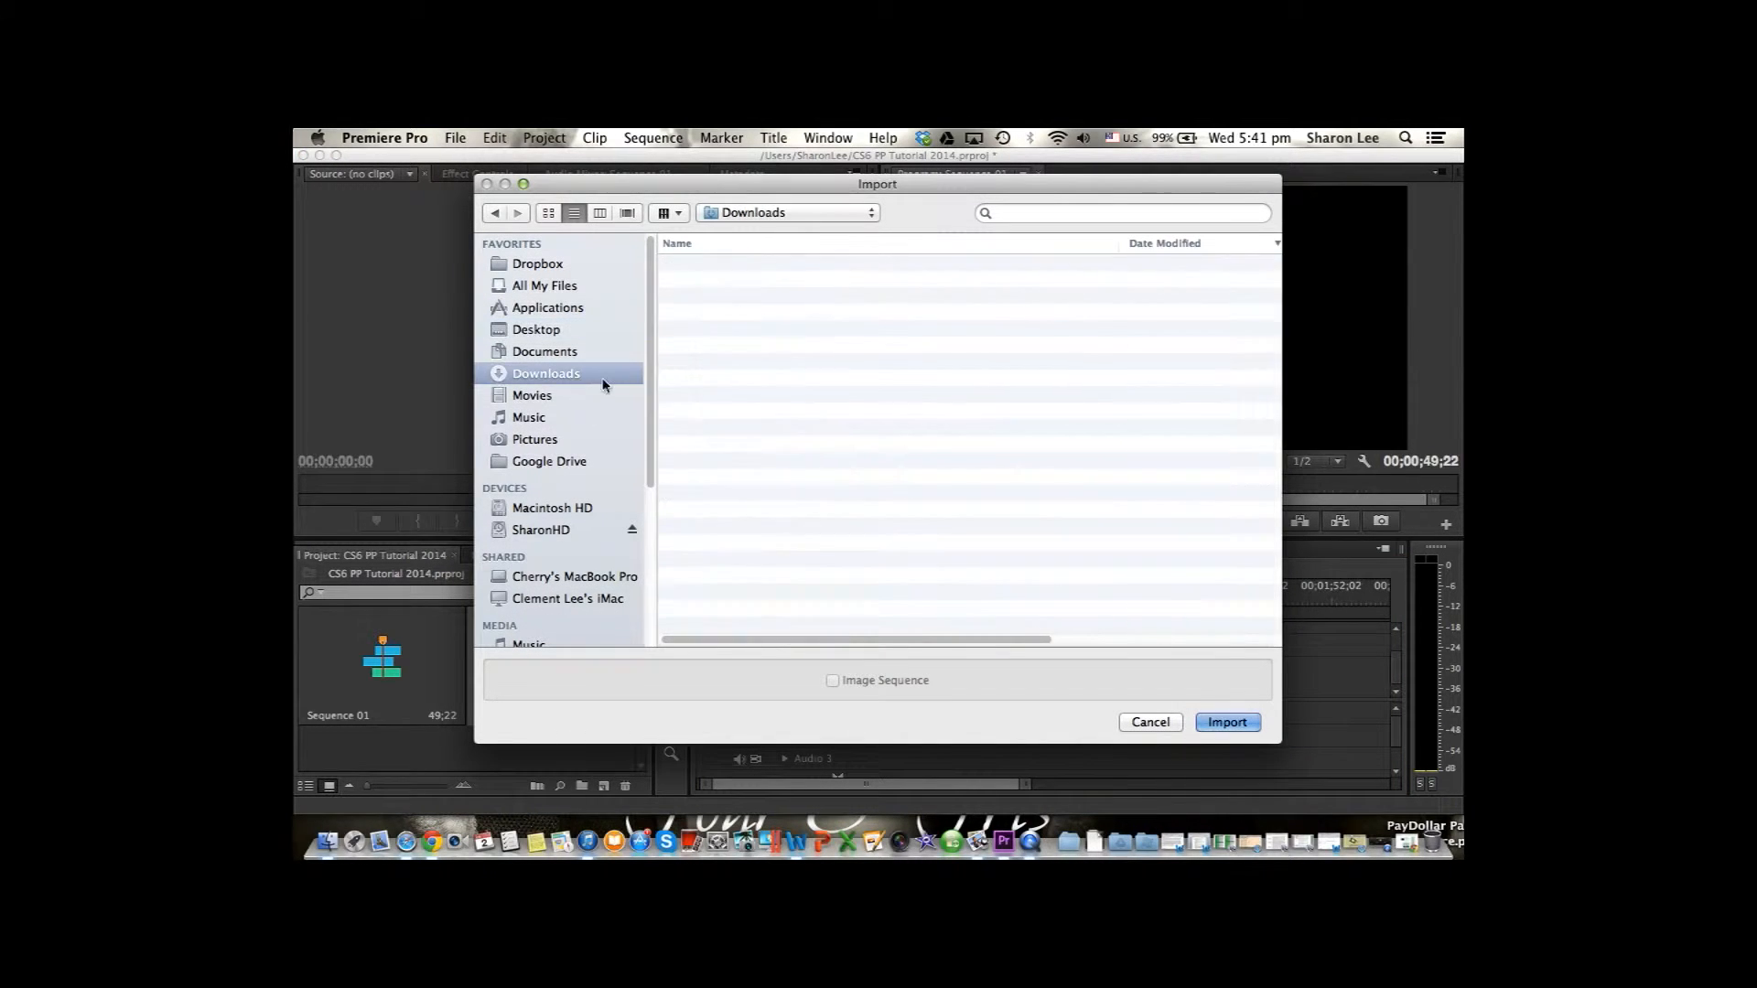
pyautogui.click(855, 266)
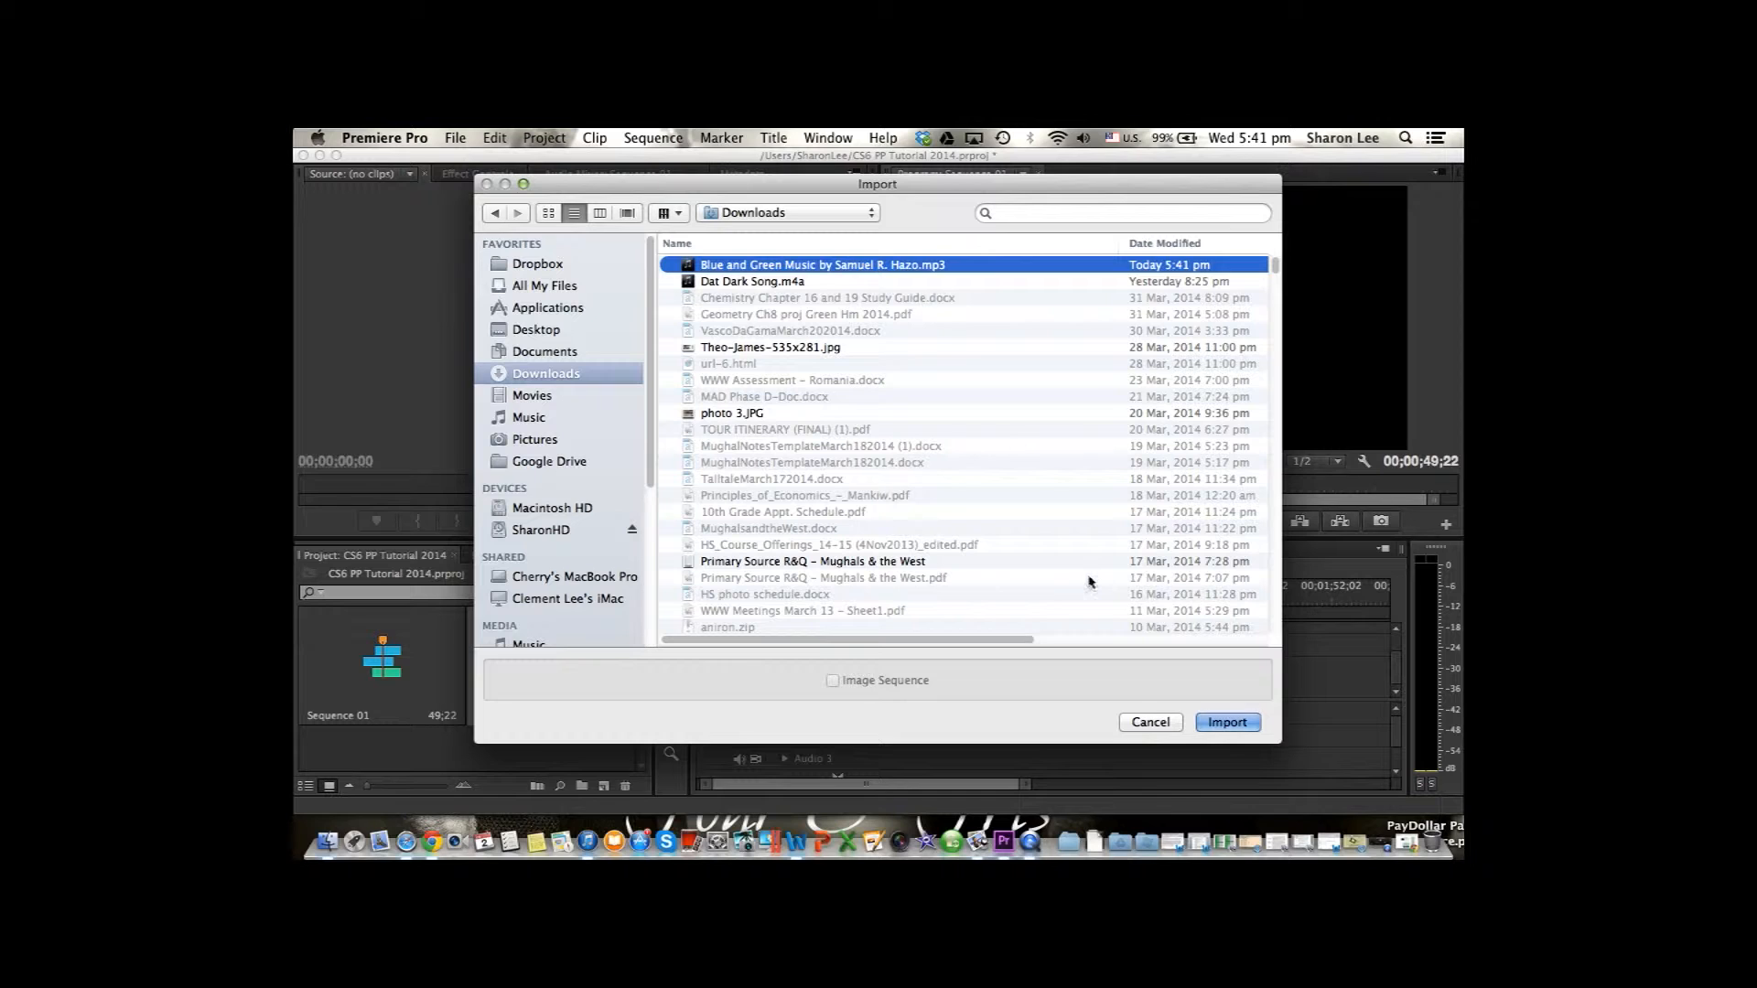
pyautogui.click(1237, 730)
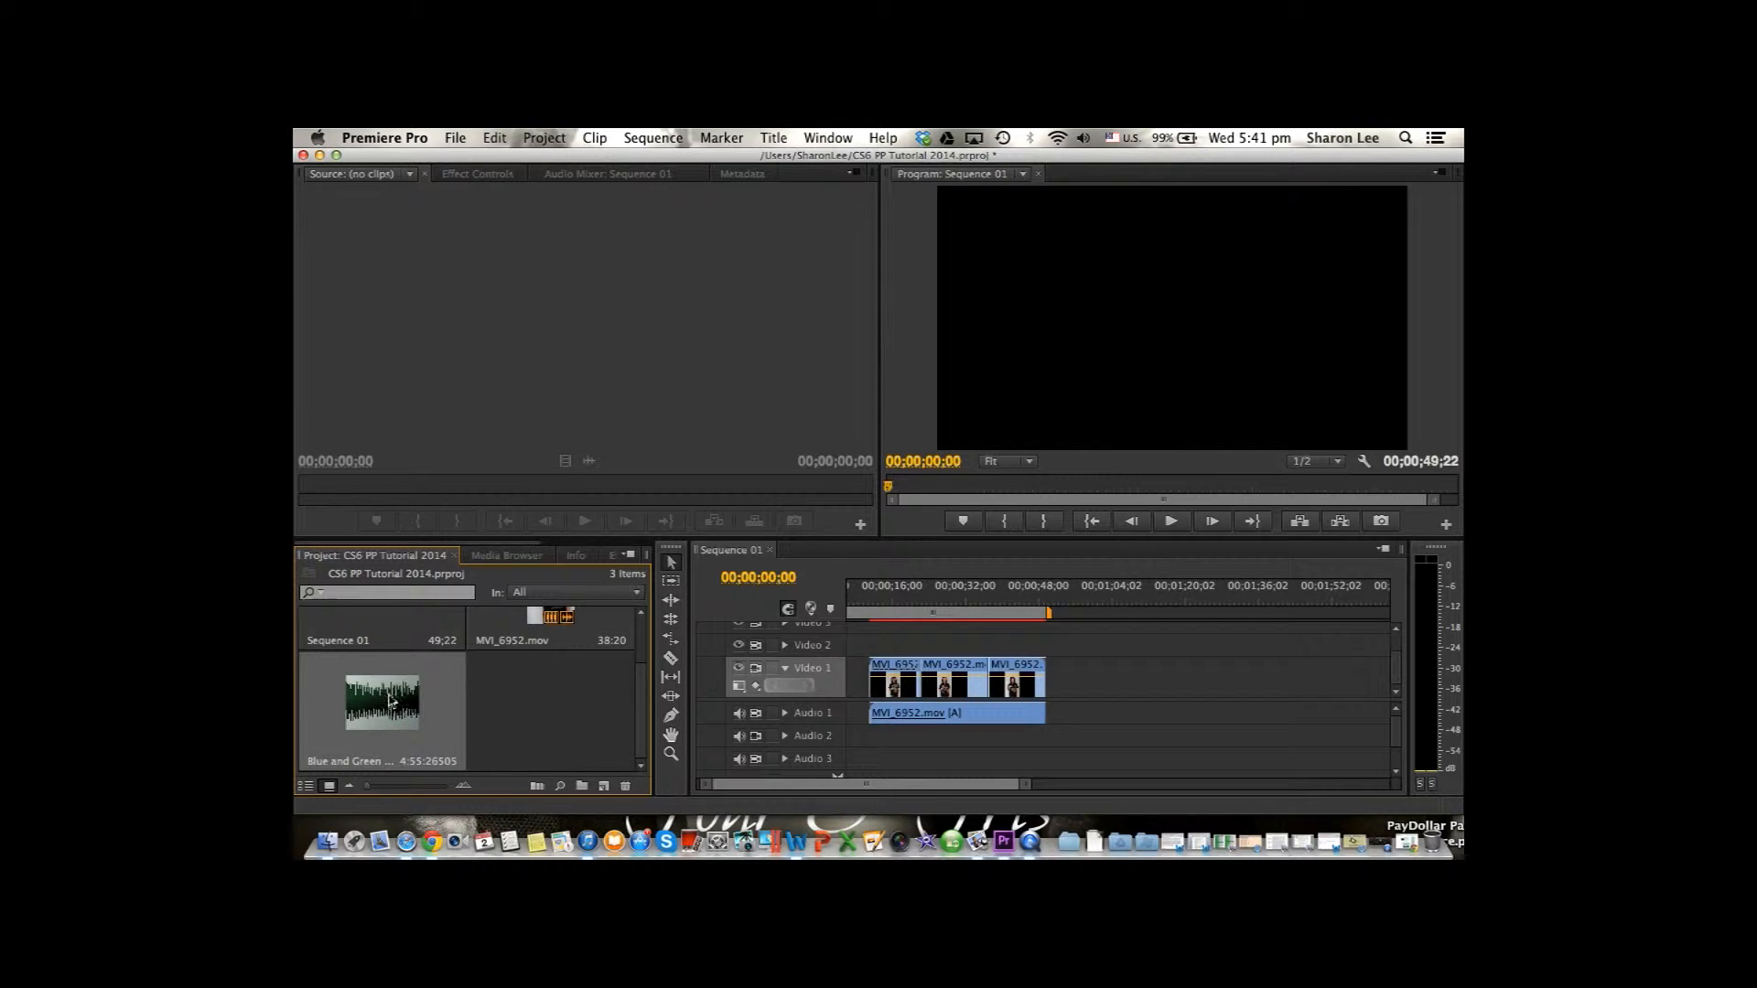
pyautogui.moveTo(384, 701); pyautogui.dragTo(852, 735)
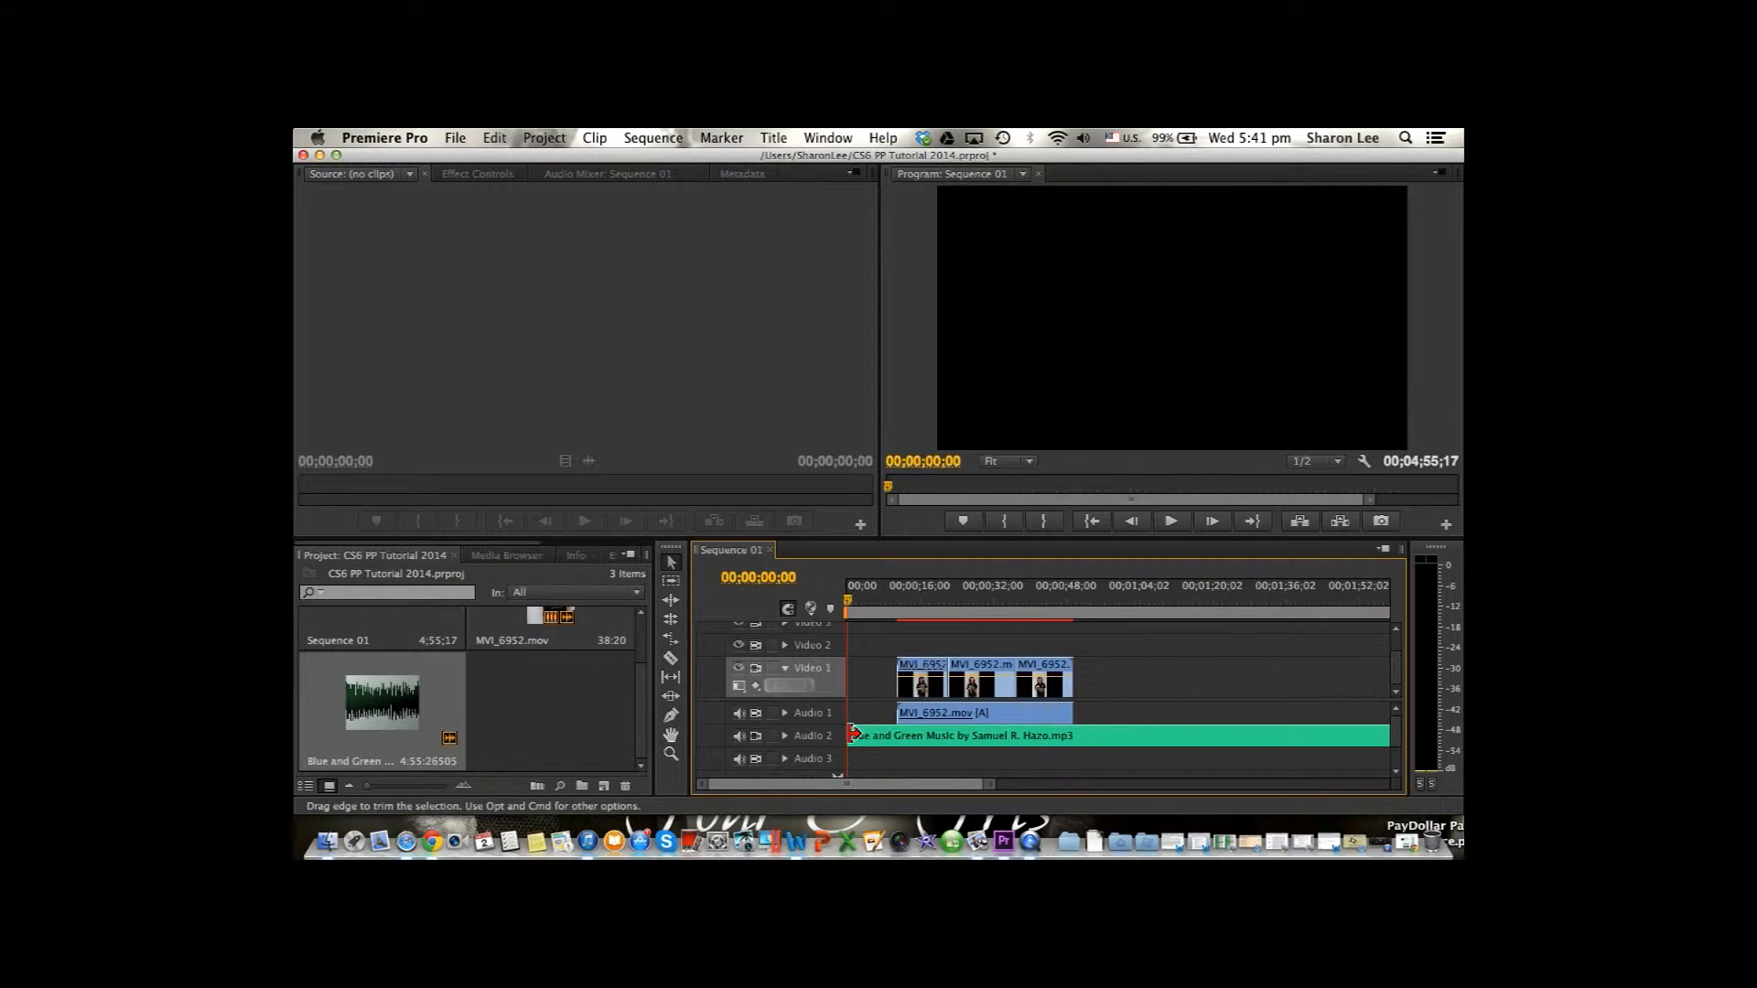
# Preview the sequence from 00;00;10;24 to check the video together with the music, stopping after about five seconds.
pyautogui.moveTo(851, 603); pyautogui.dragTo(902, 604)
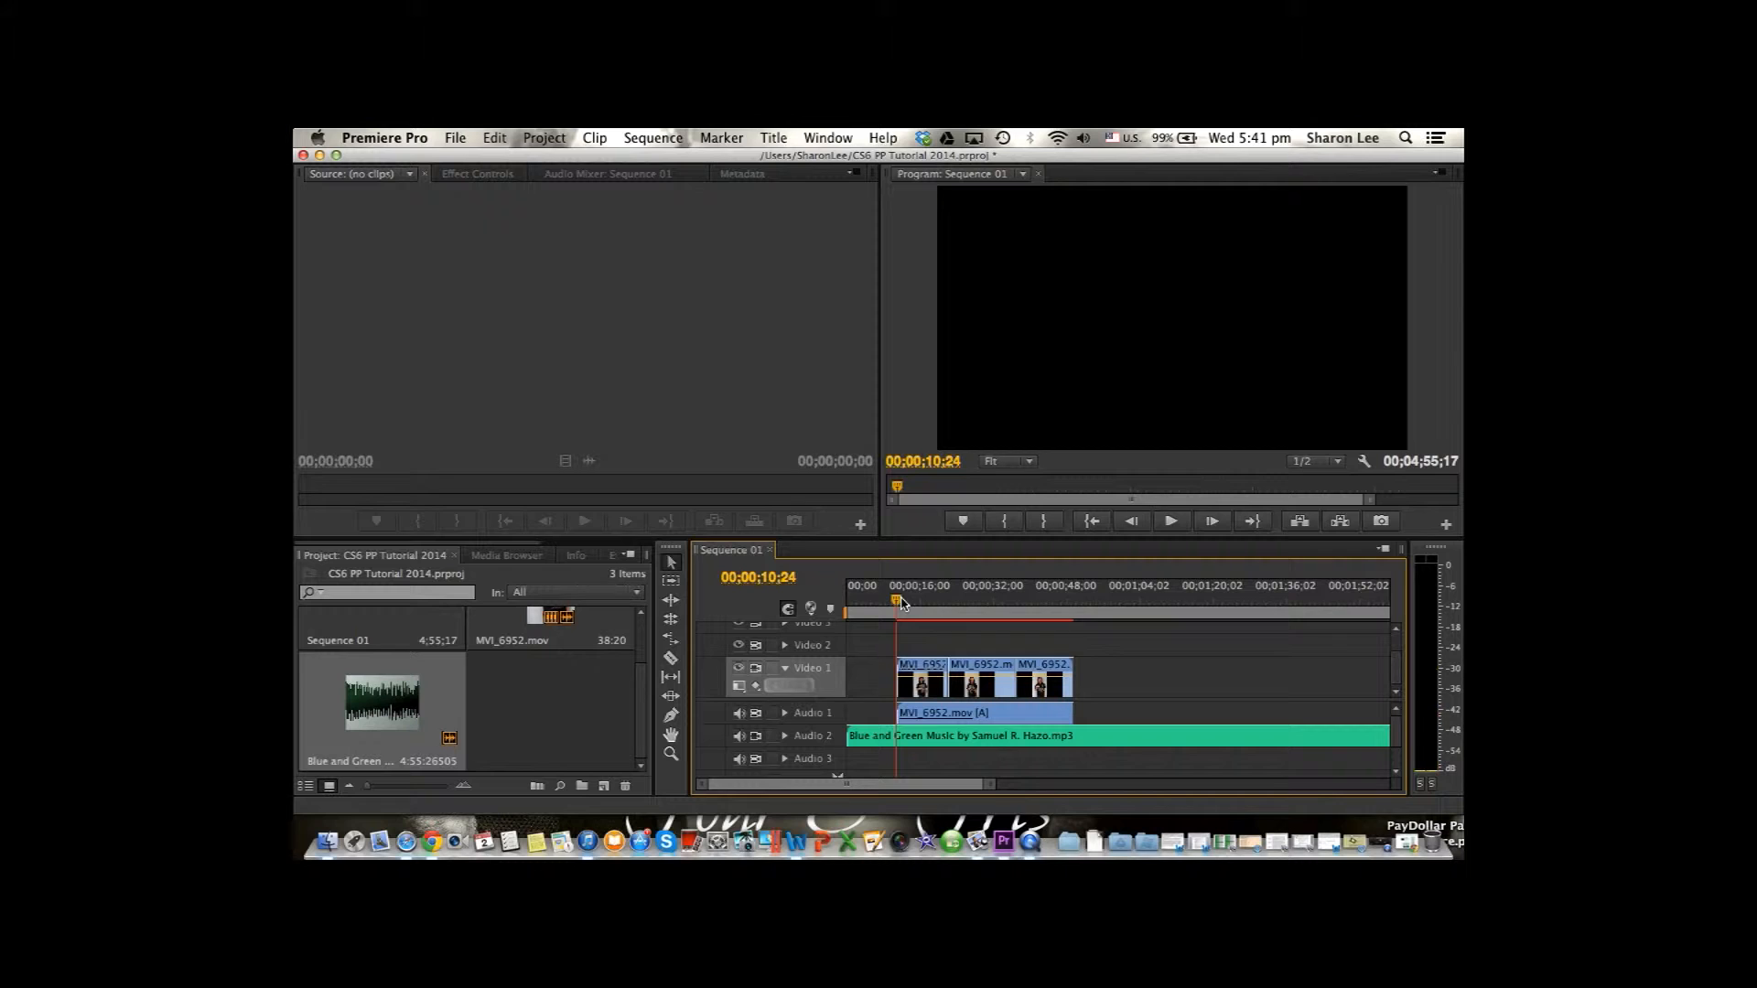
pyautogui.press('space')
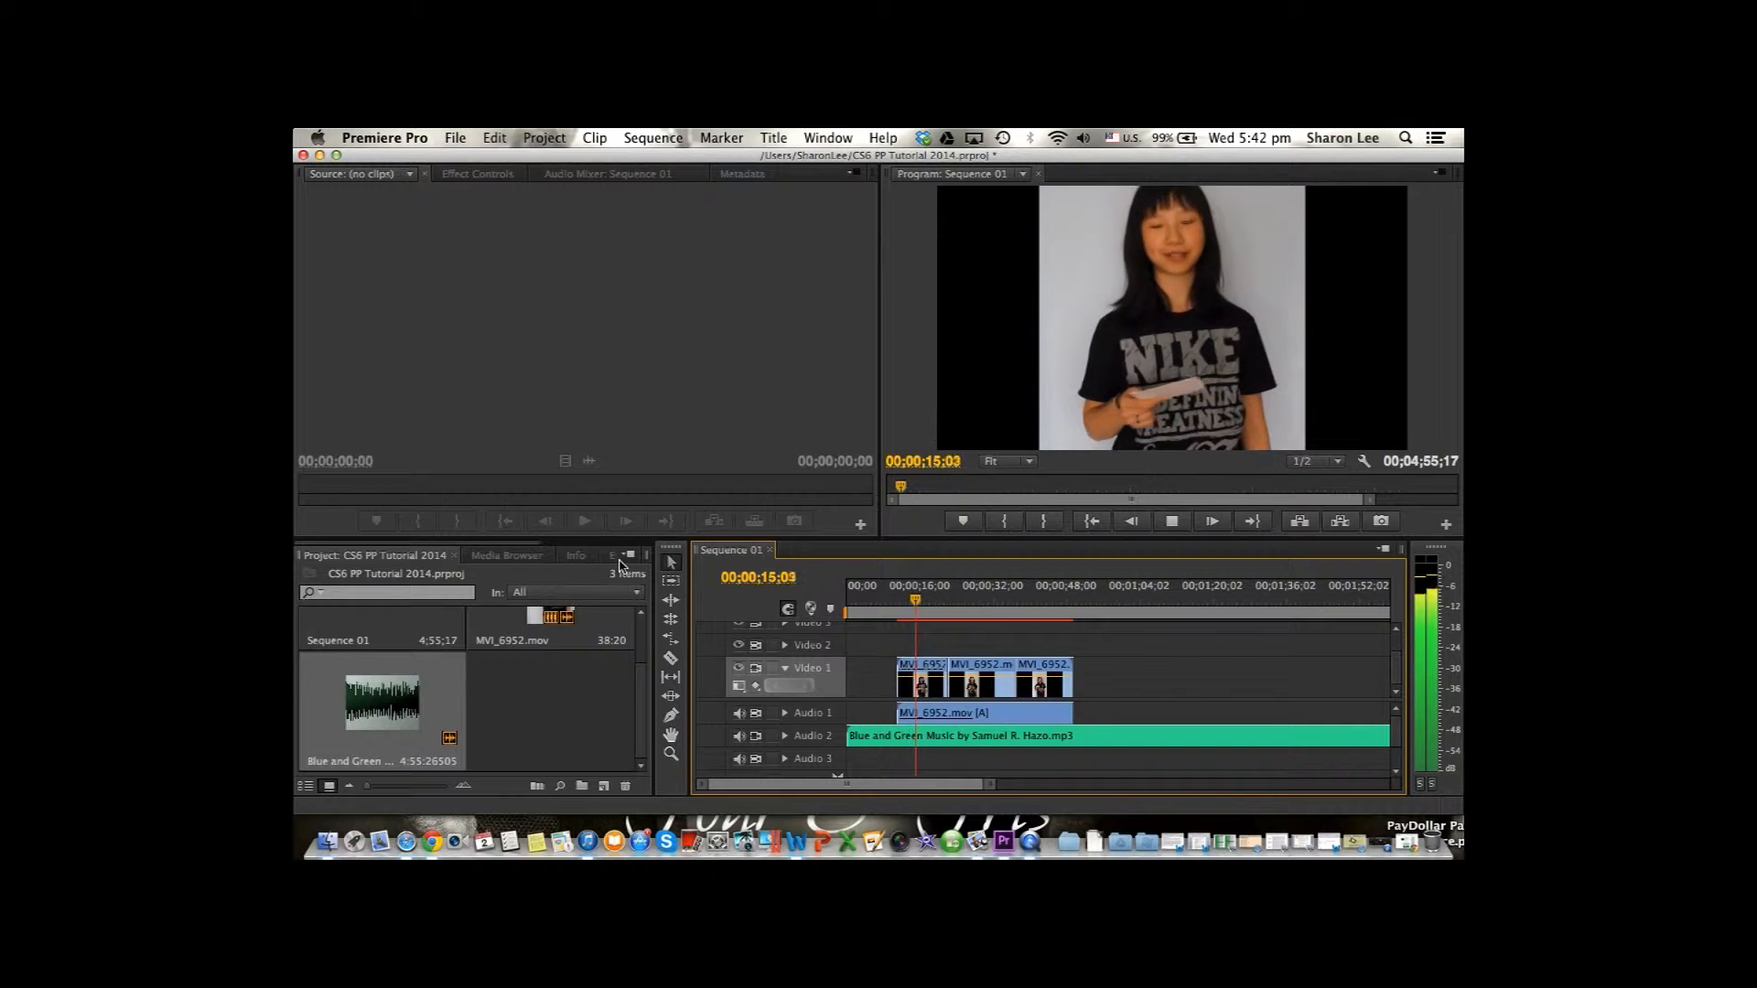
pyautogui.press('space')
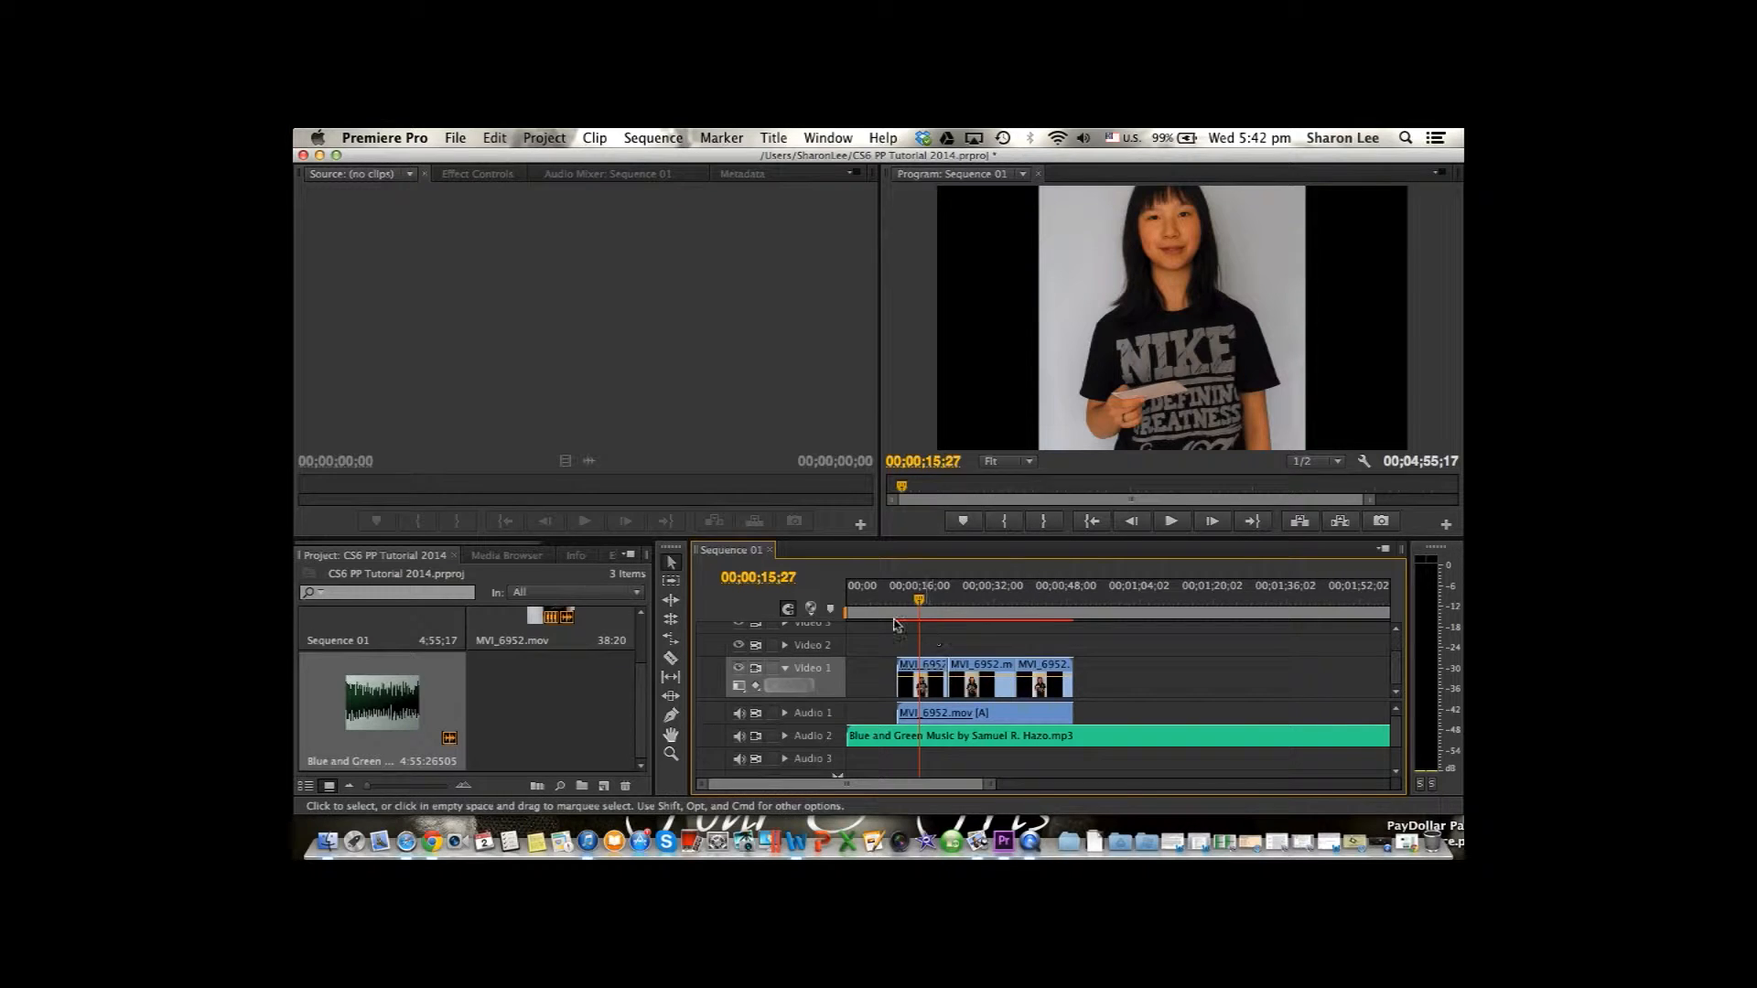
# Create a new default roll title named Rolling Credits with the playhead at the end of the last video clip.
pyautogui.moveTo(920, 601); pyautogui.dragTo(1075, 609)
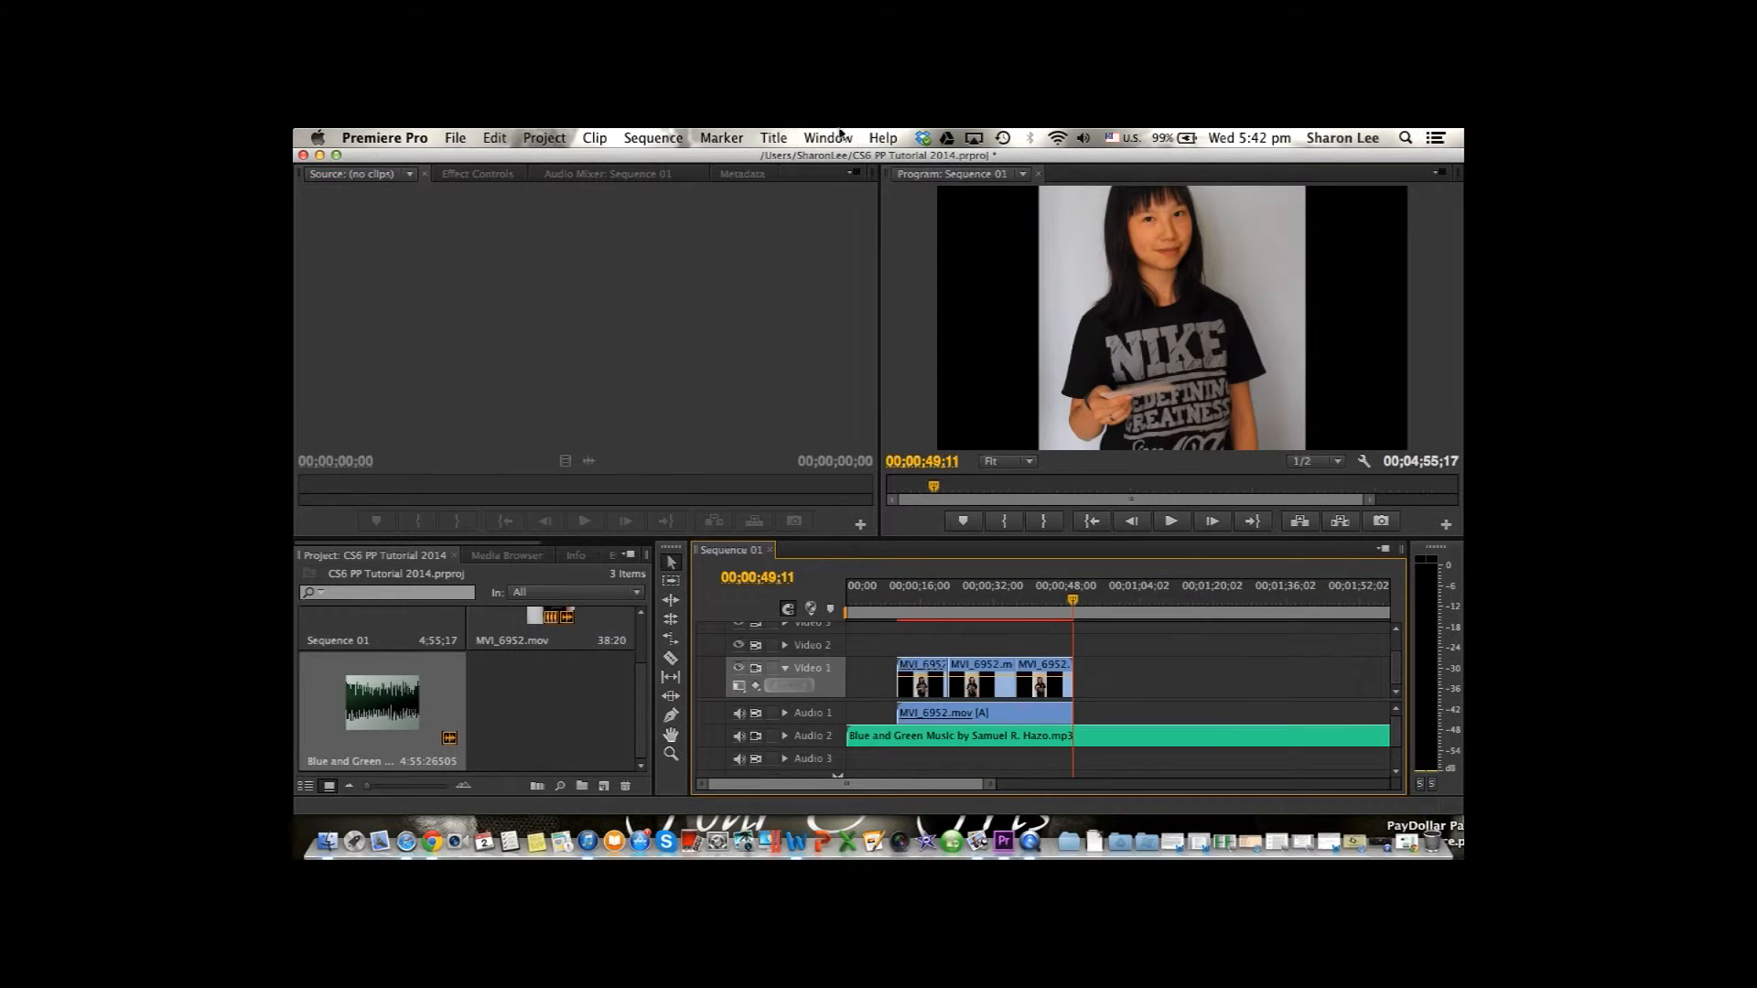
pyautogui.click(769, 138)
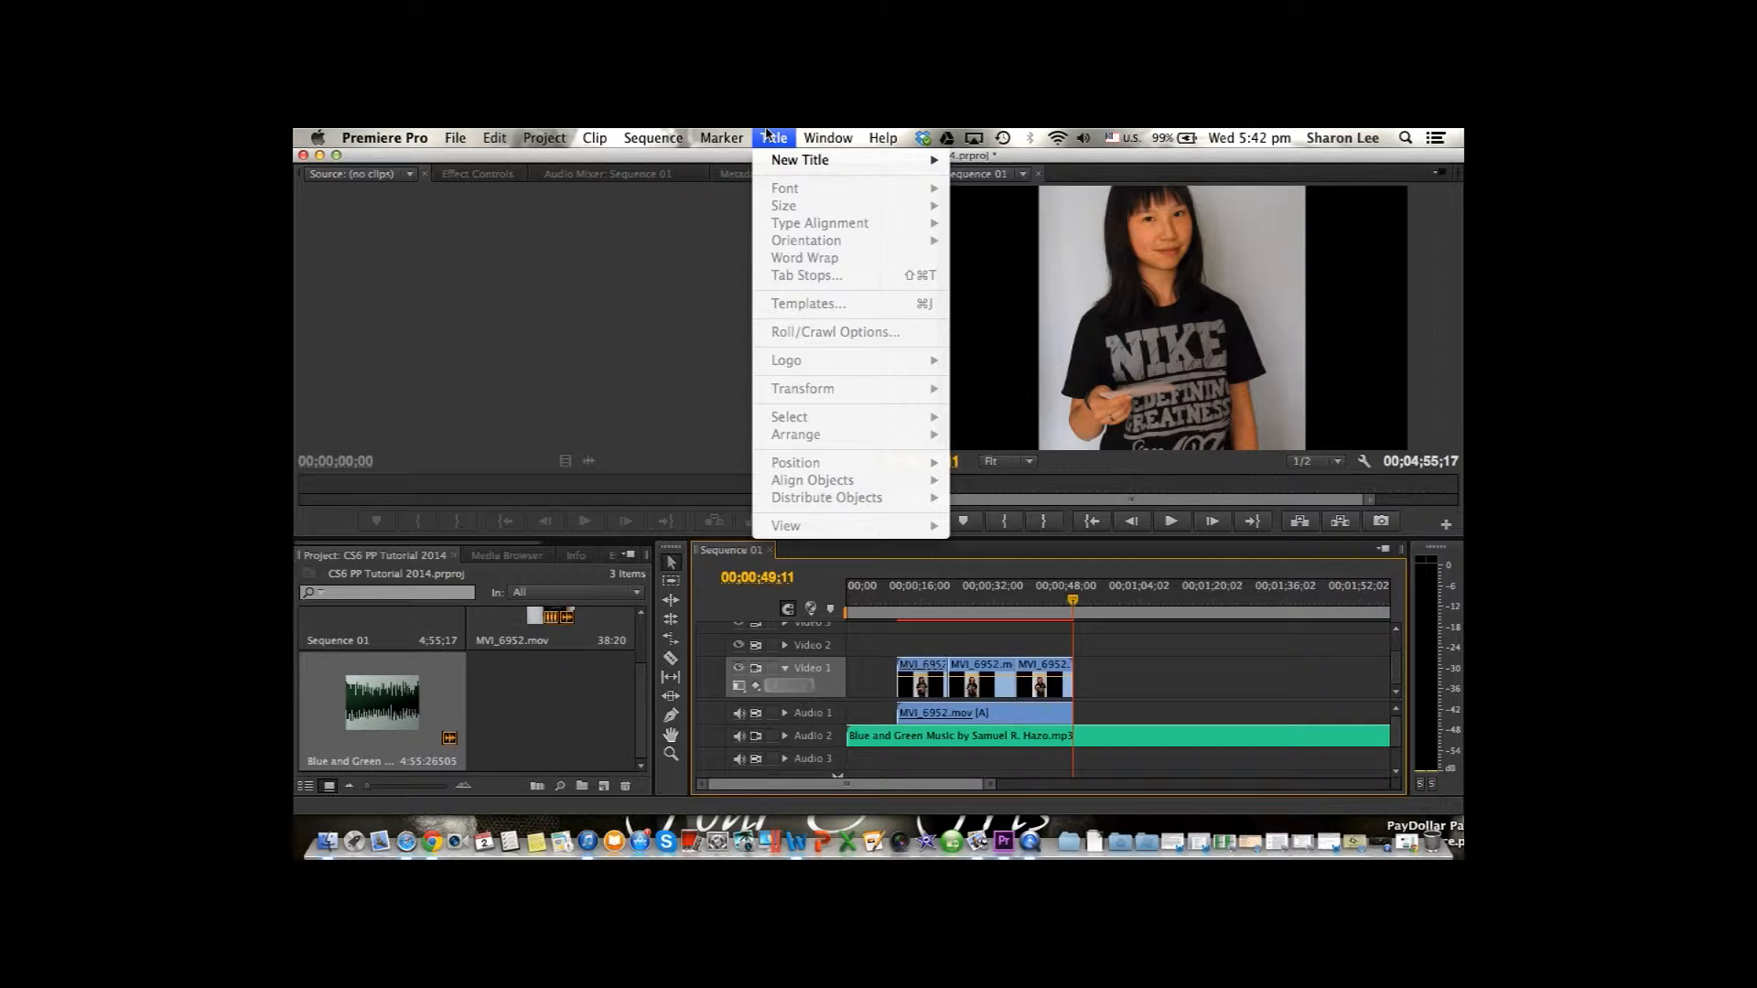
pyautogui.moveTo(722, 137)
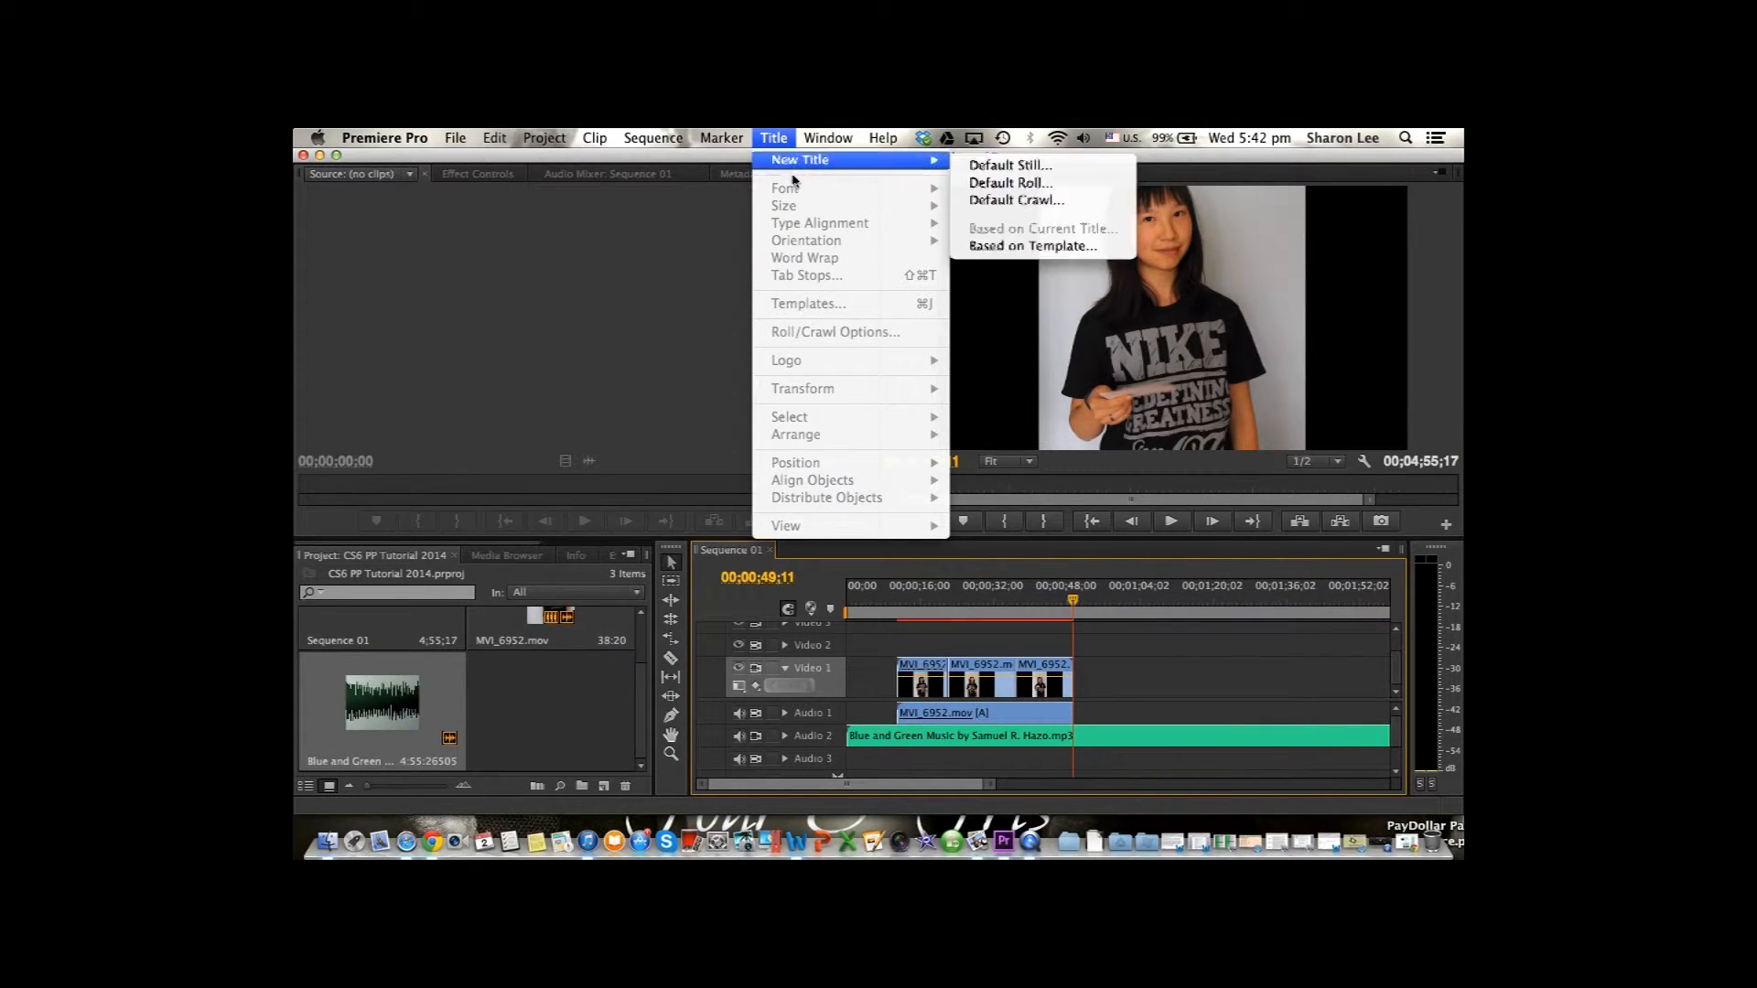
pyautogui.moveTo(924, 171)
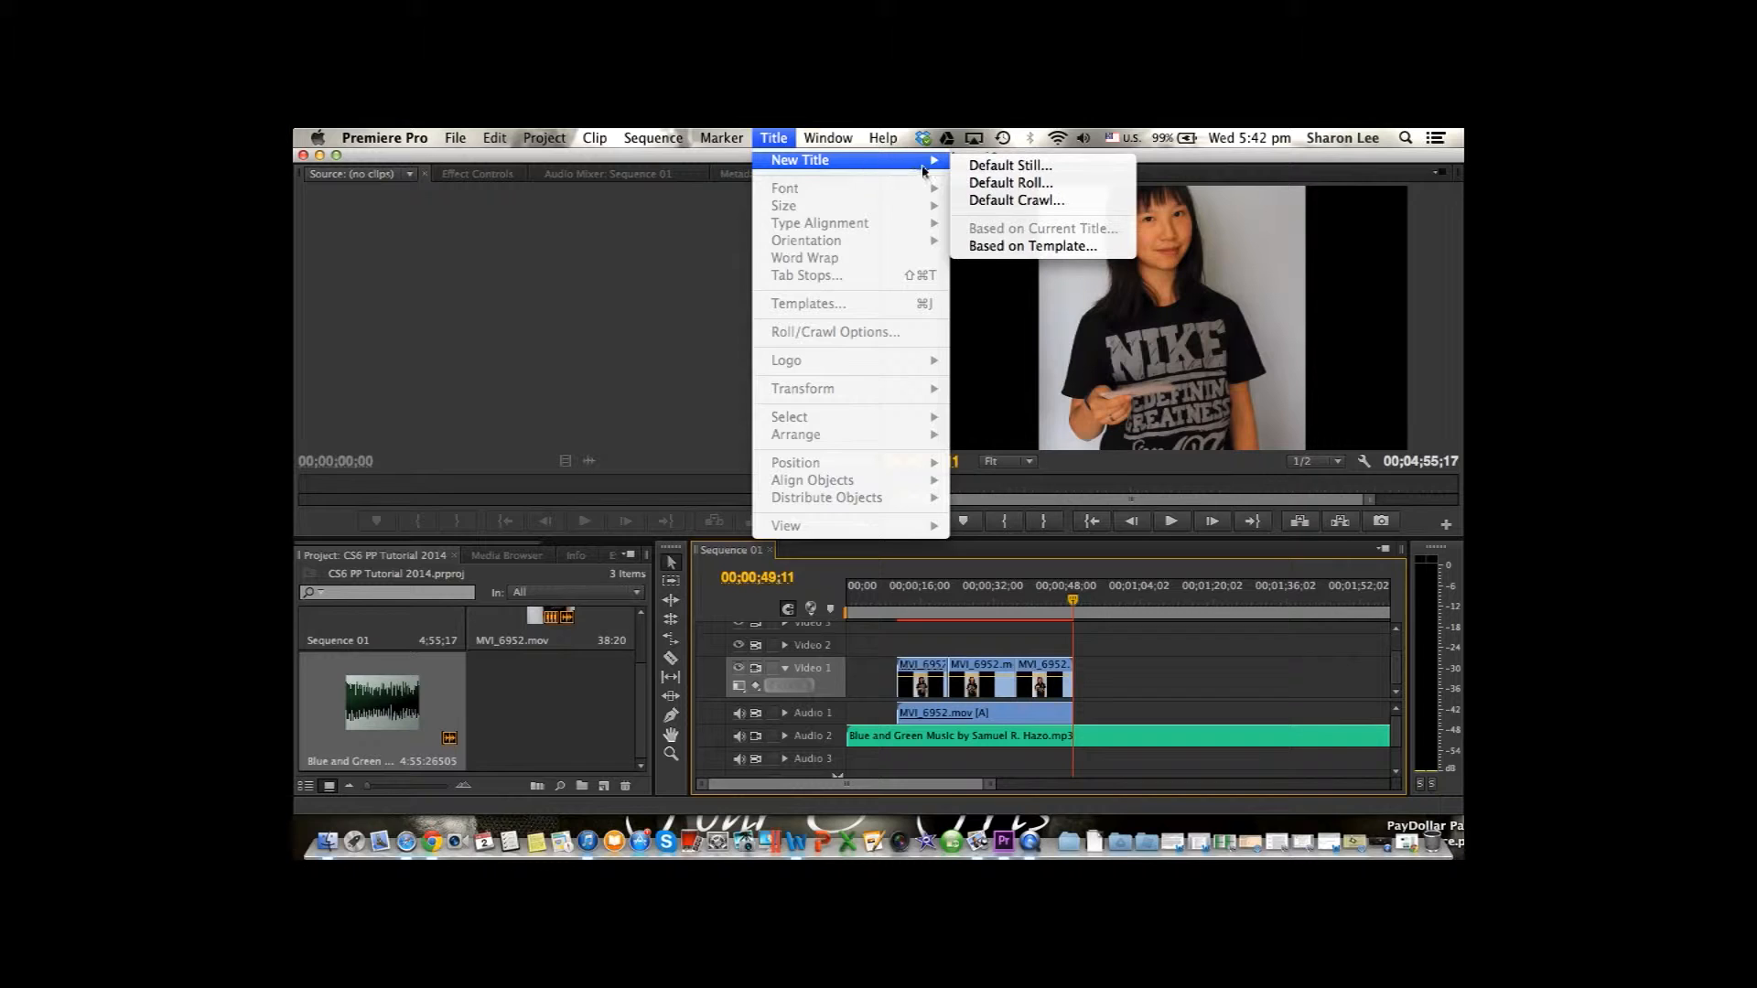
pyautogui.click(977, 183)
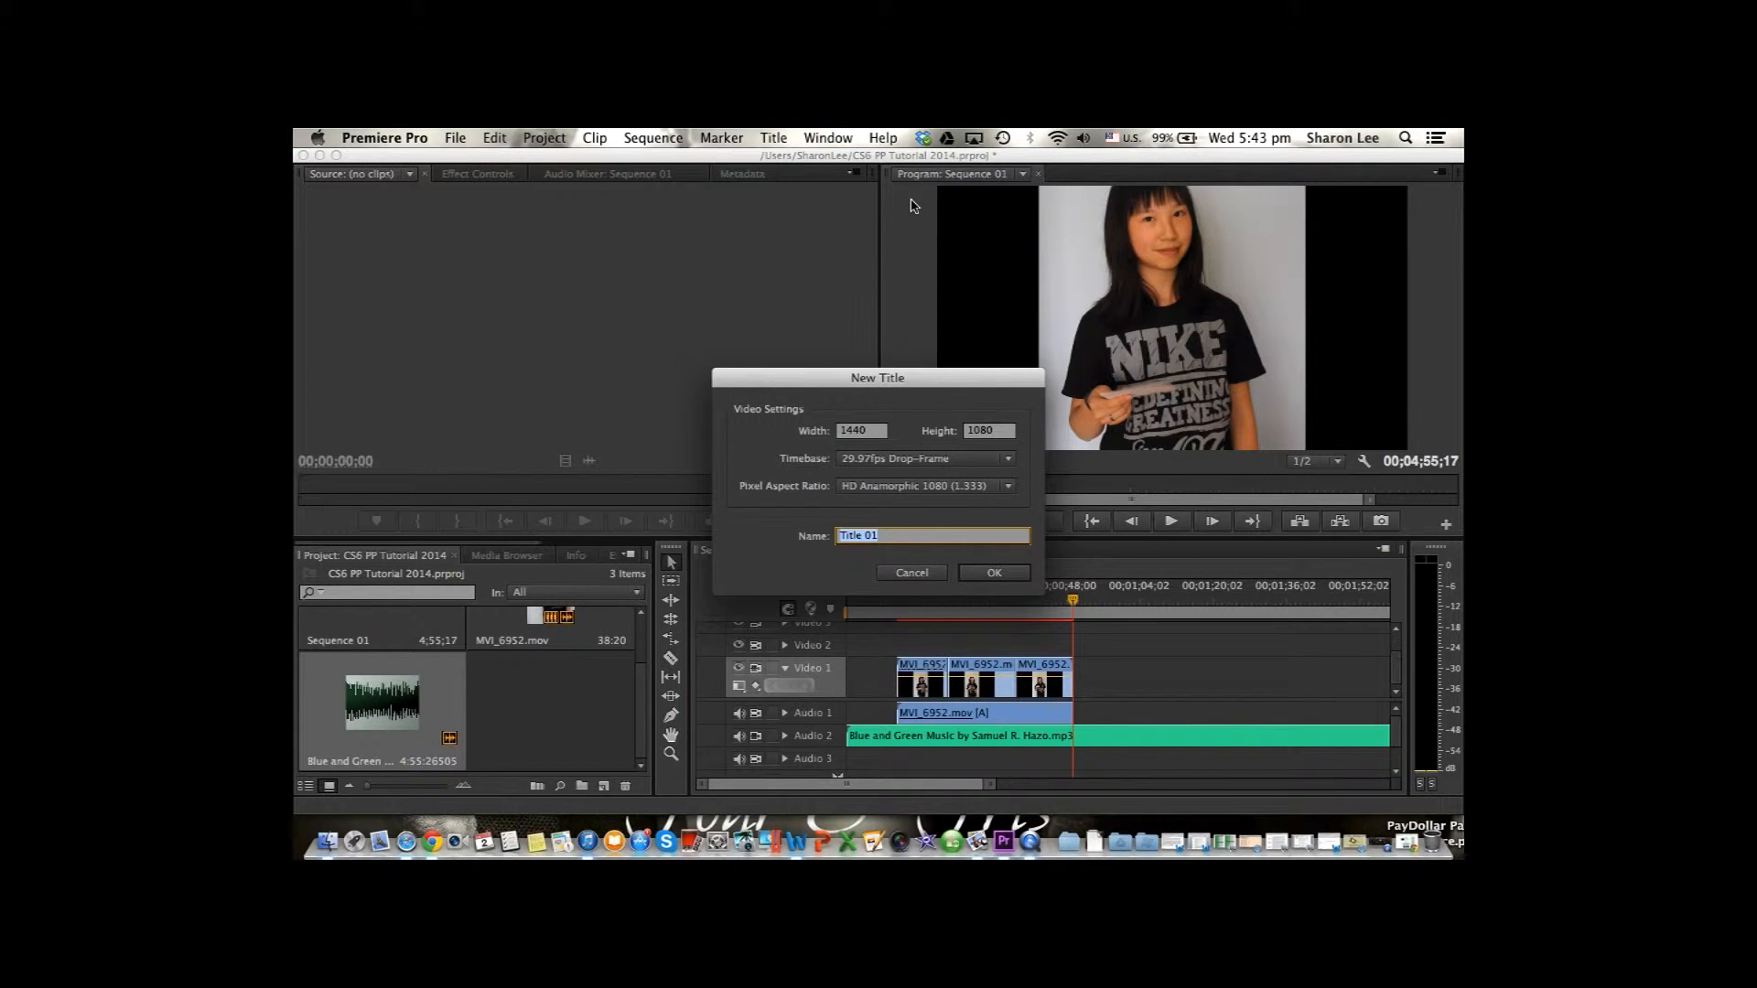
pyautogui.write('Rolling Credits')
pyautogui.press('Return')
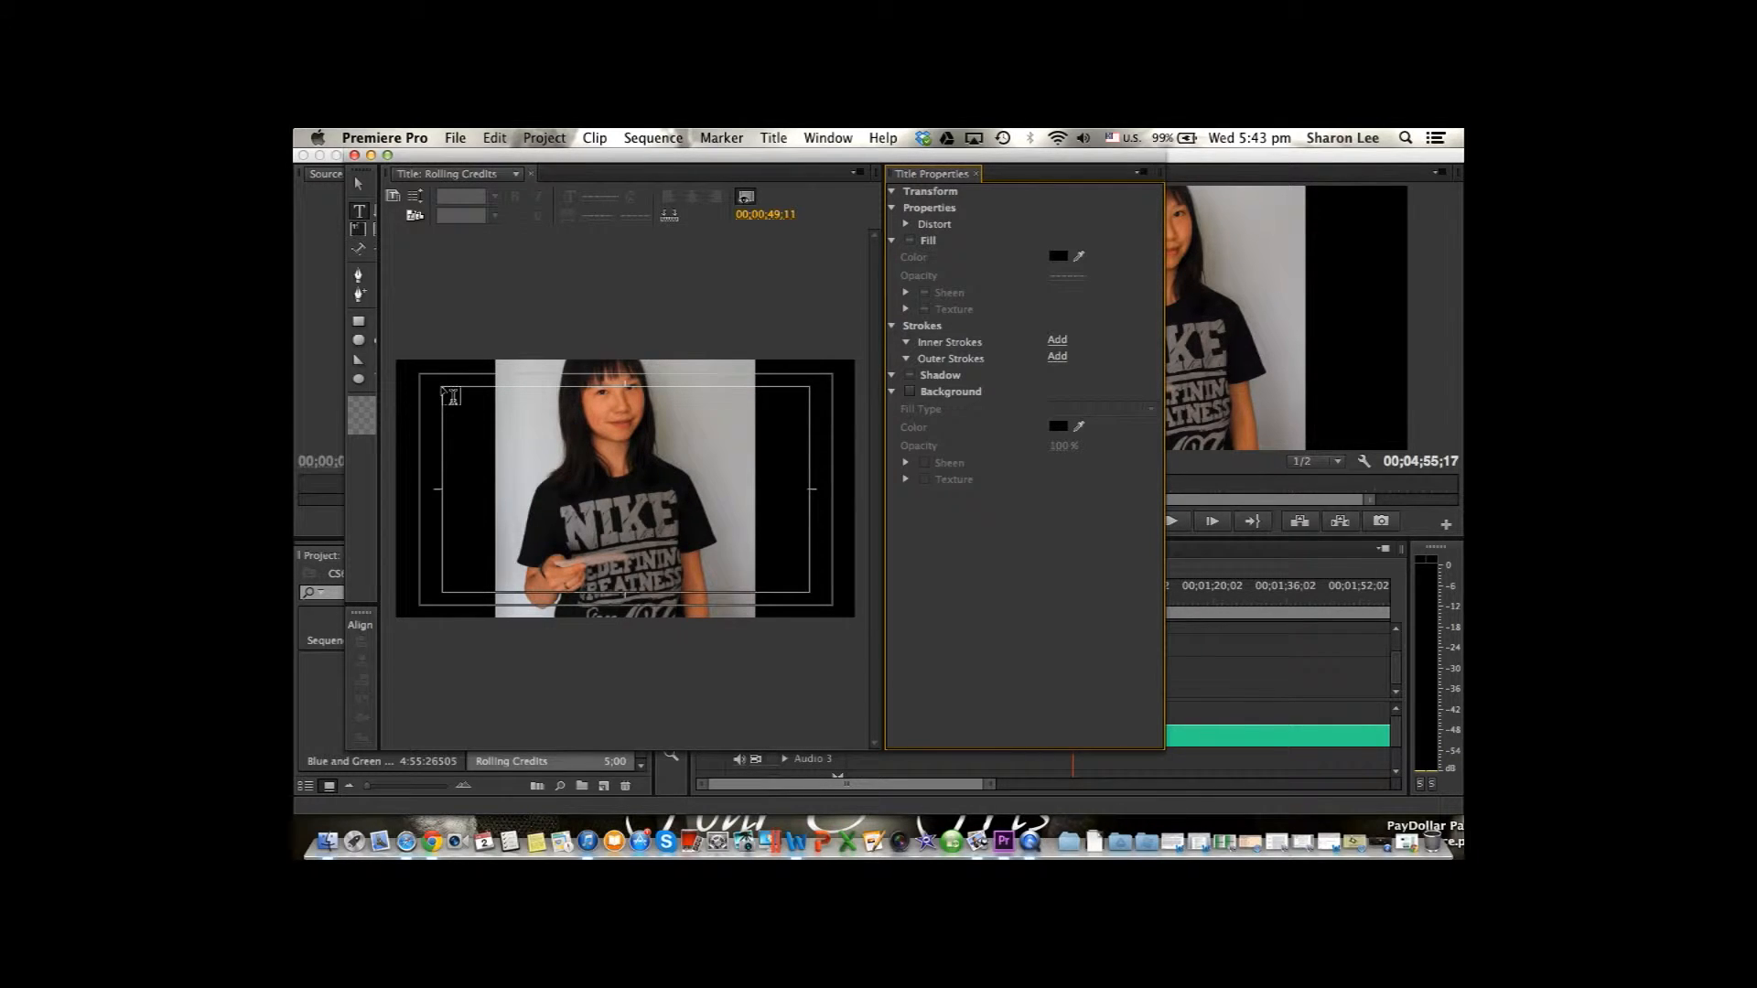
# Draw a text area filling the inner safe margin of the title and set its font size to 150.
pyautogui.moveTo(449, 394); pyautogui.dragTo(809, 593)
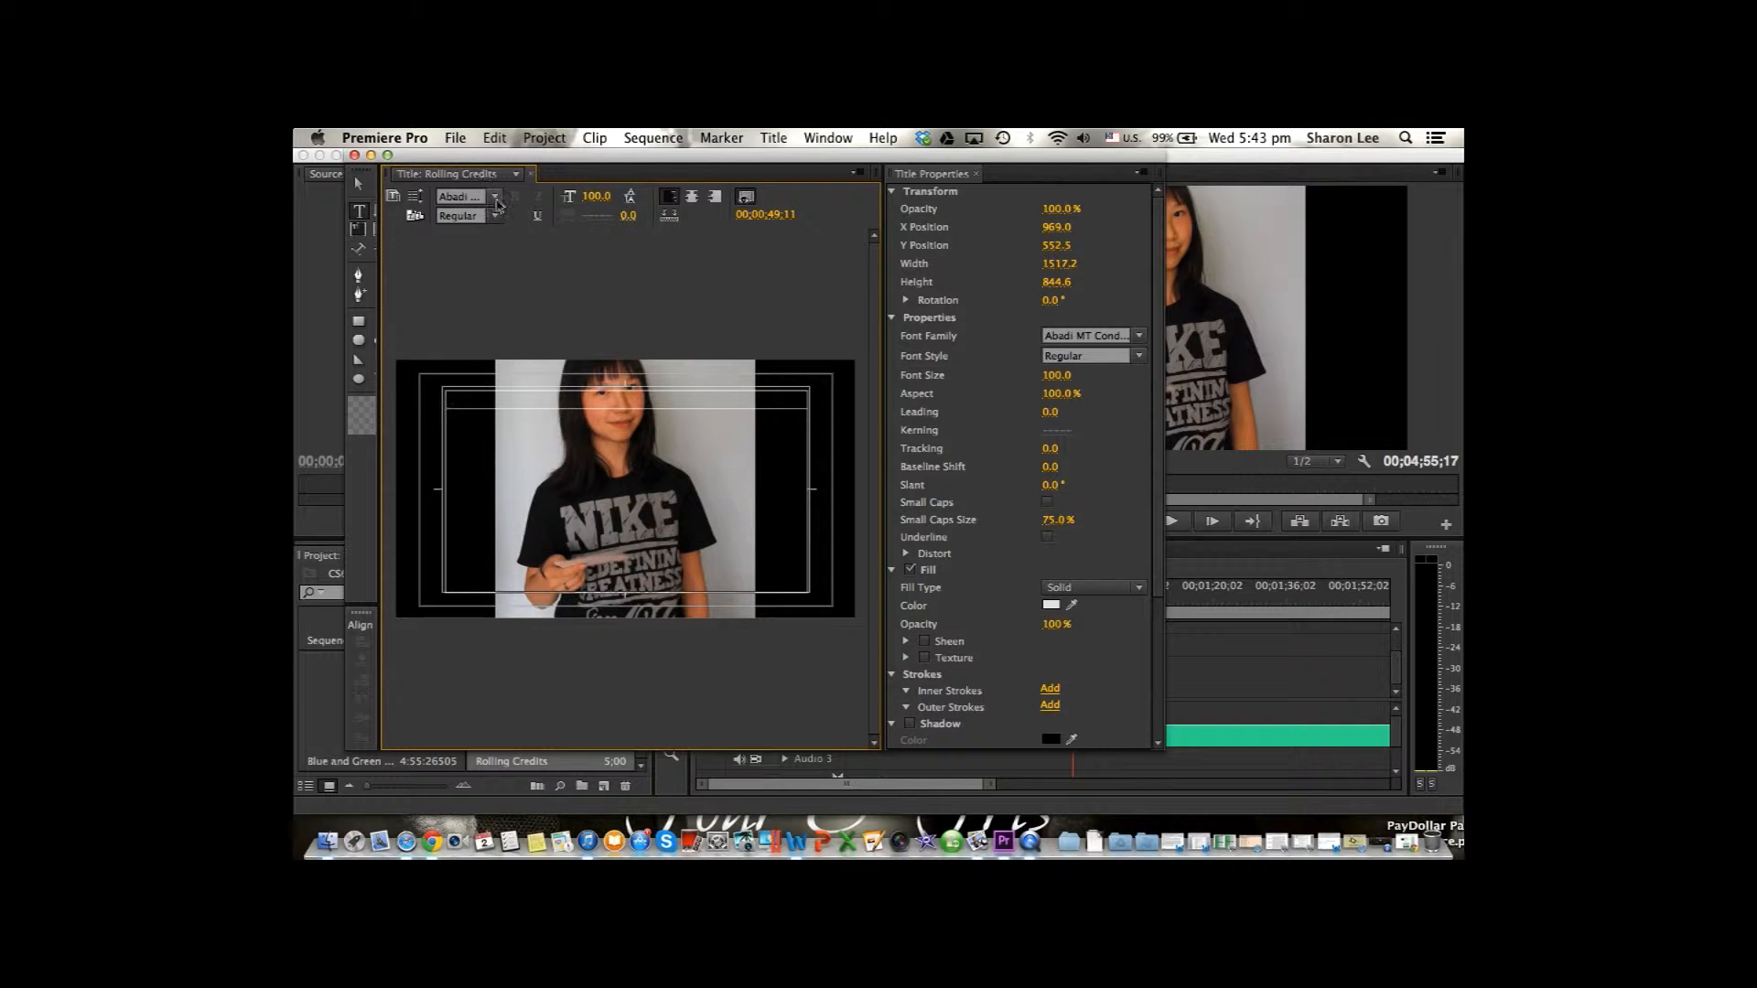
pyautogui.click(594, 196)
pyautogui.write('150')
pyautogui.press('Return')
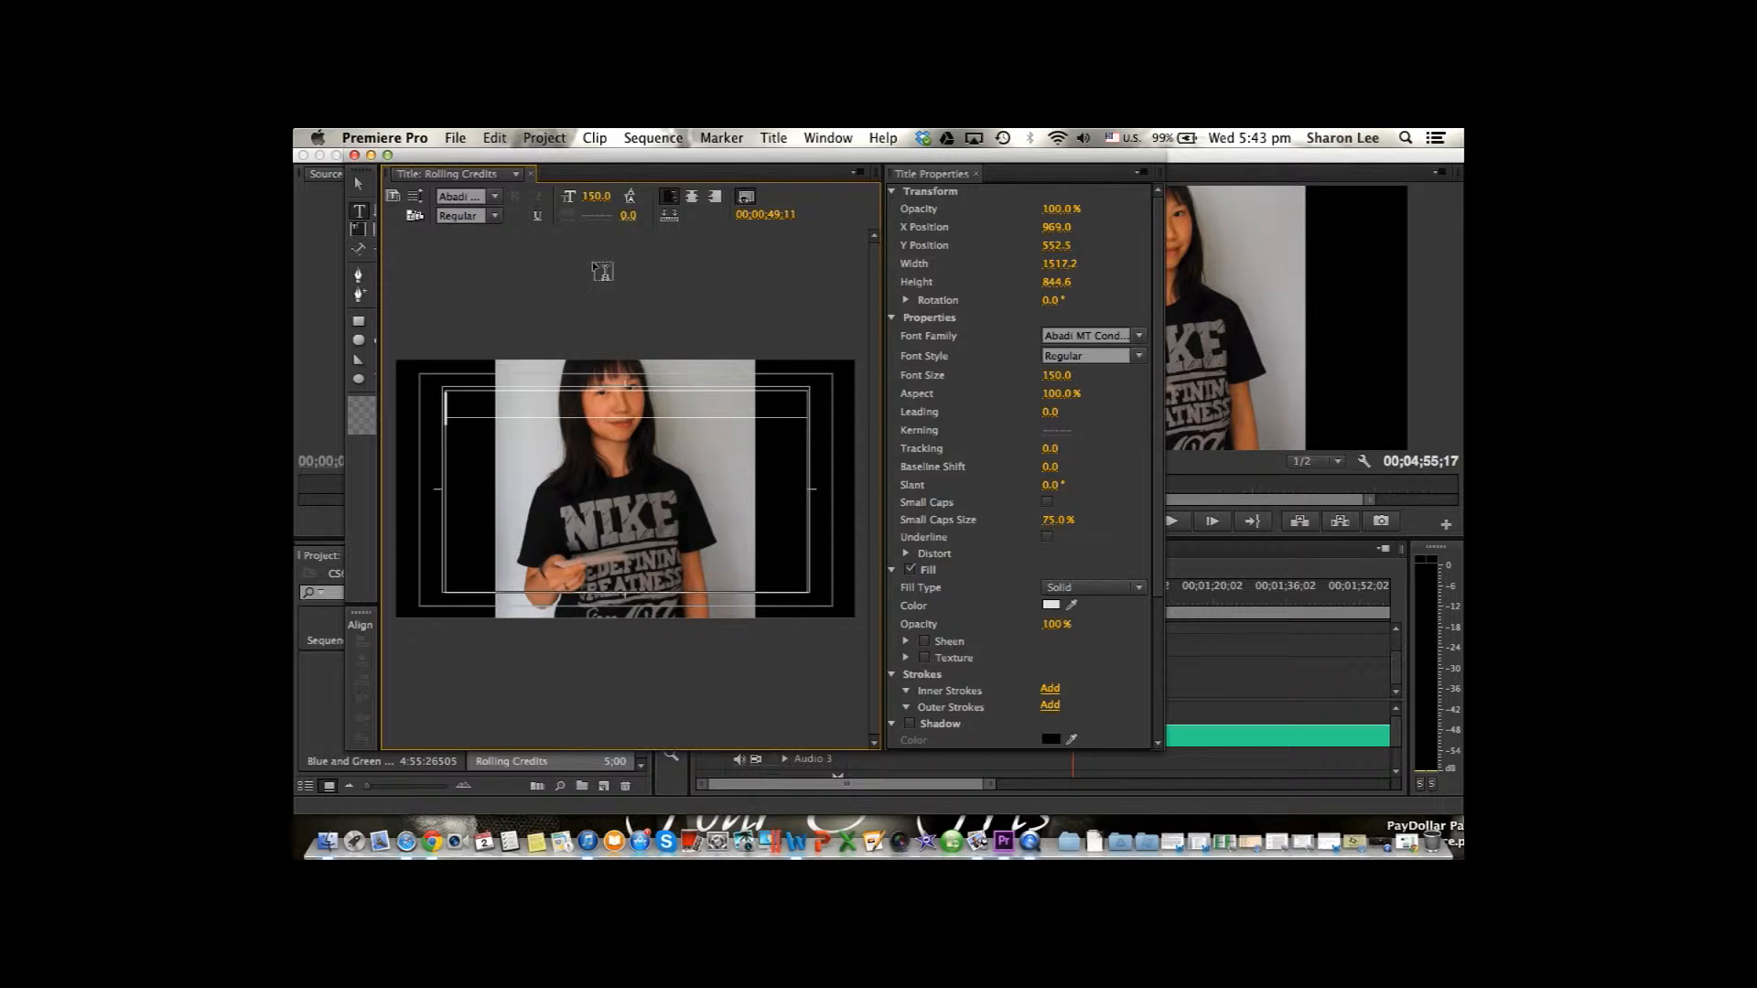
# Enter the credit heading "Director:" with the director's full name on the line below.
pyautogui.press('r')
pyautogui.press('c')
pyautogui.press('t')
pyautogui.press('r')
pyautogui.write('Director:')
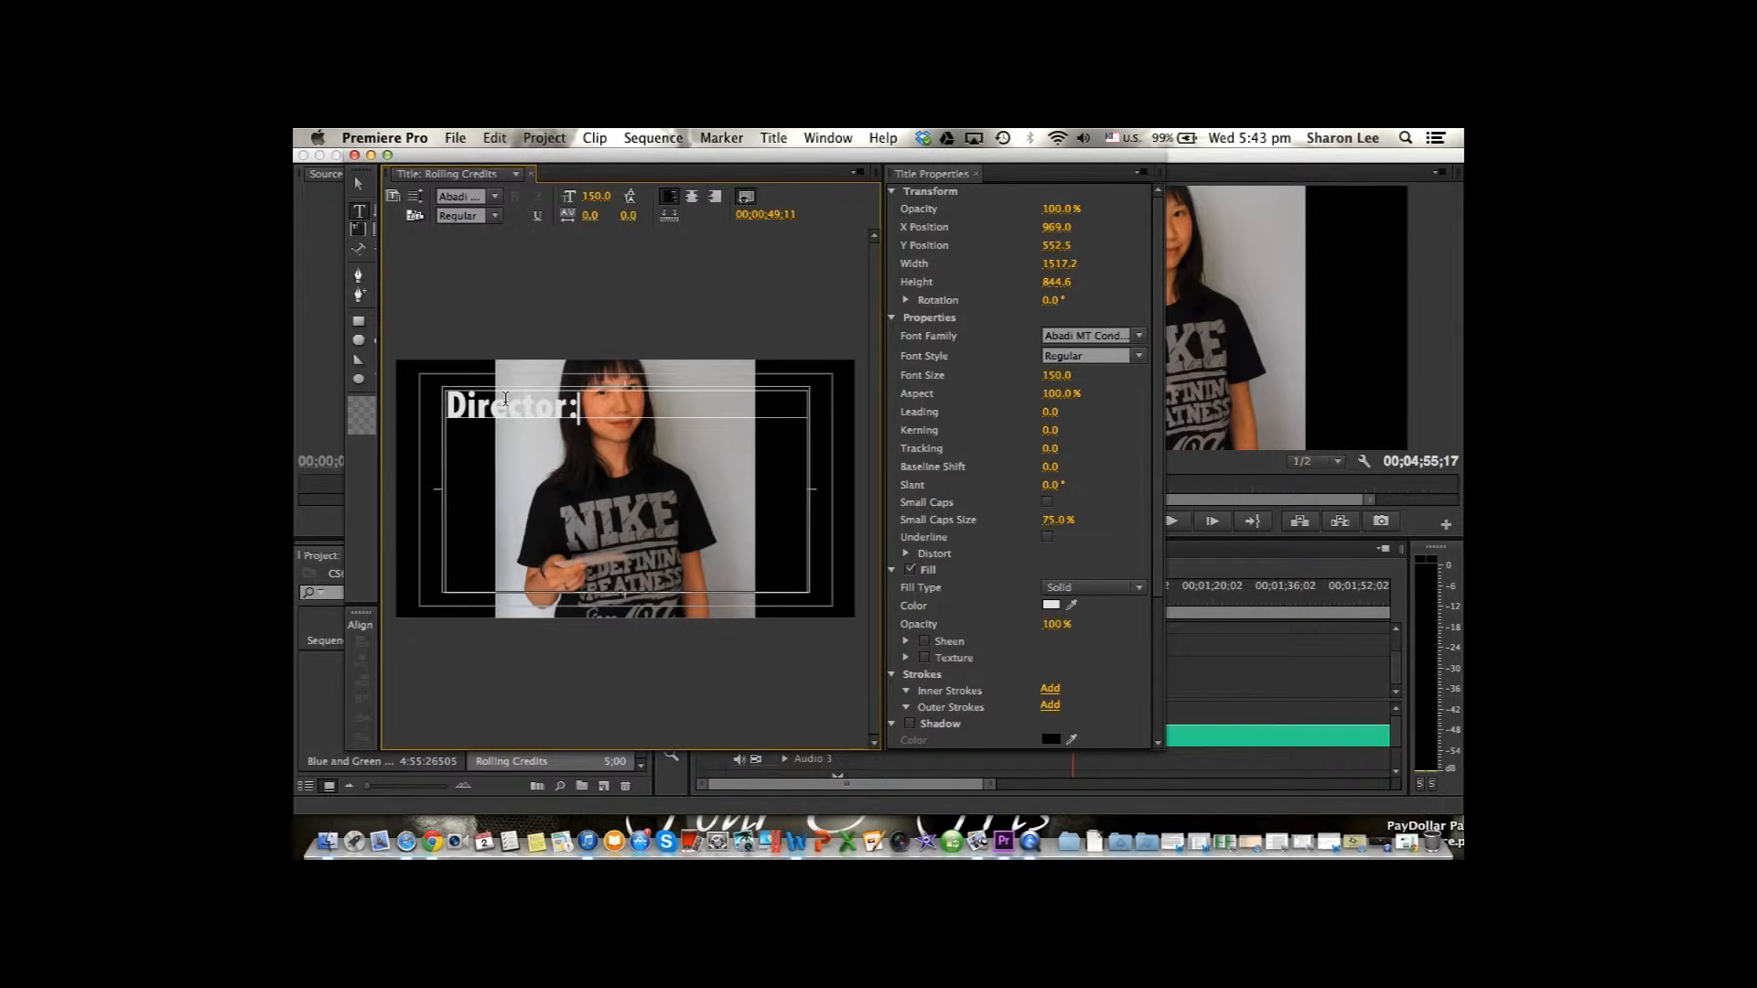
pyautogui.press('Return')
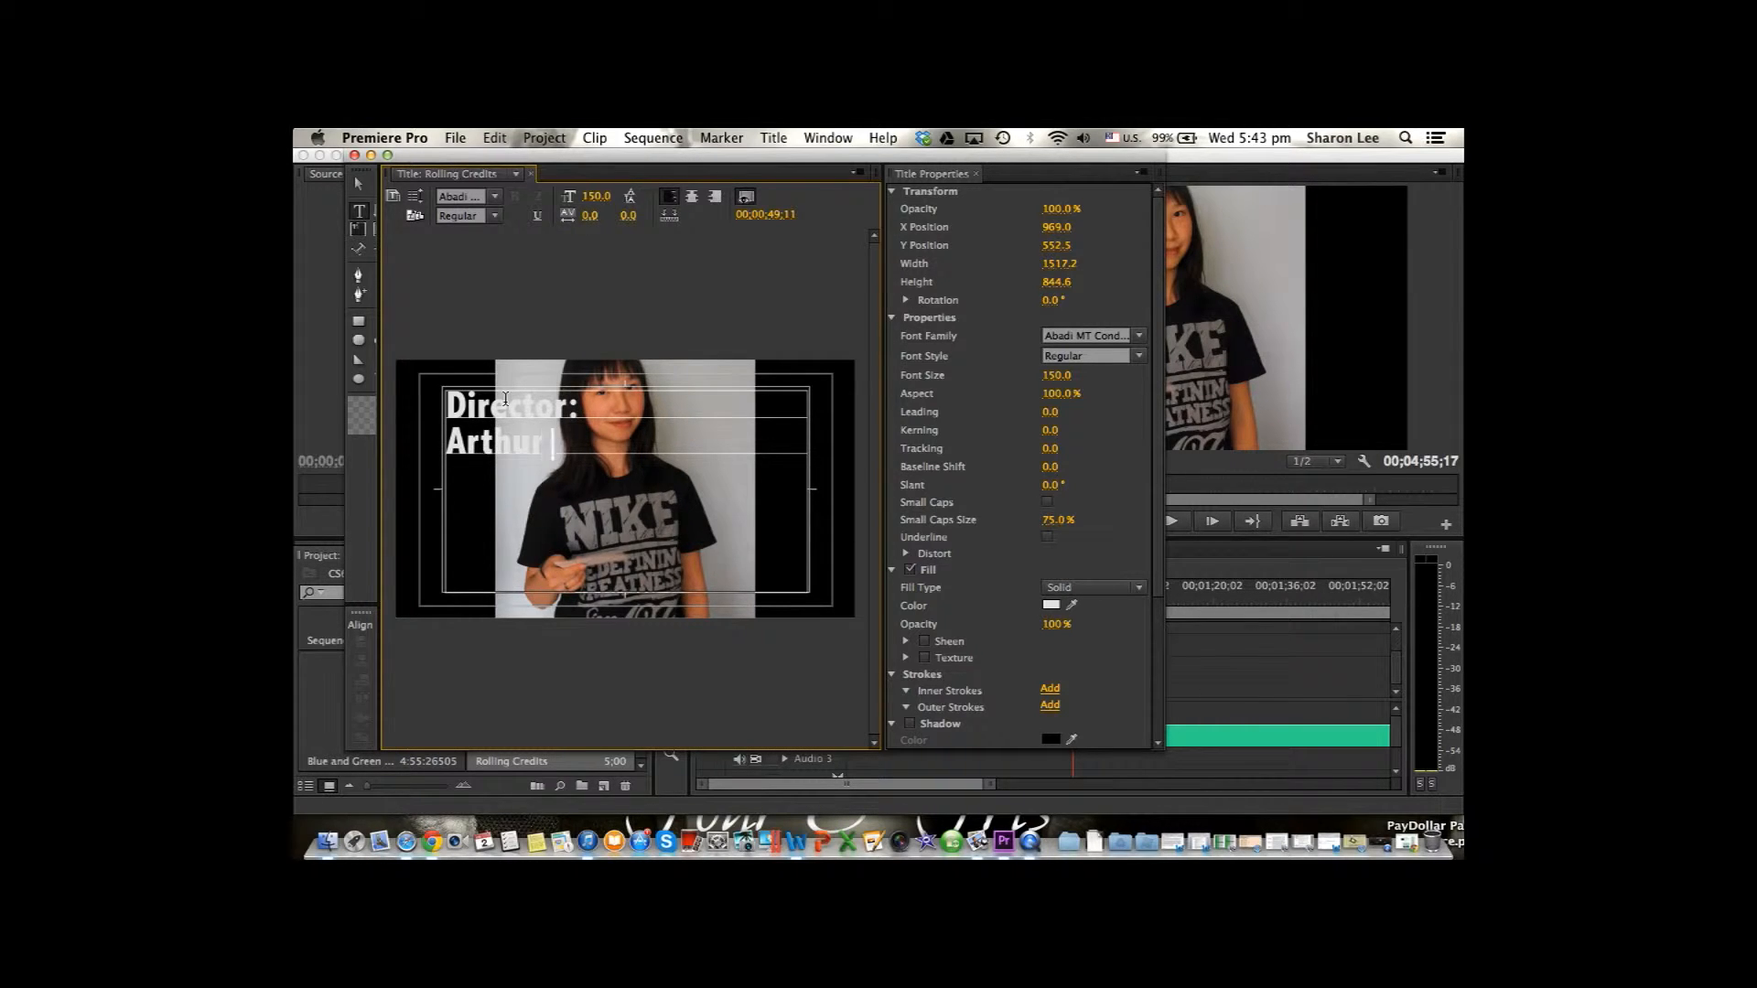
pyautogui.press('Return')
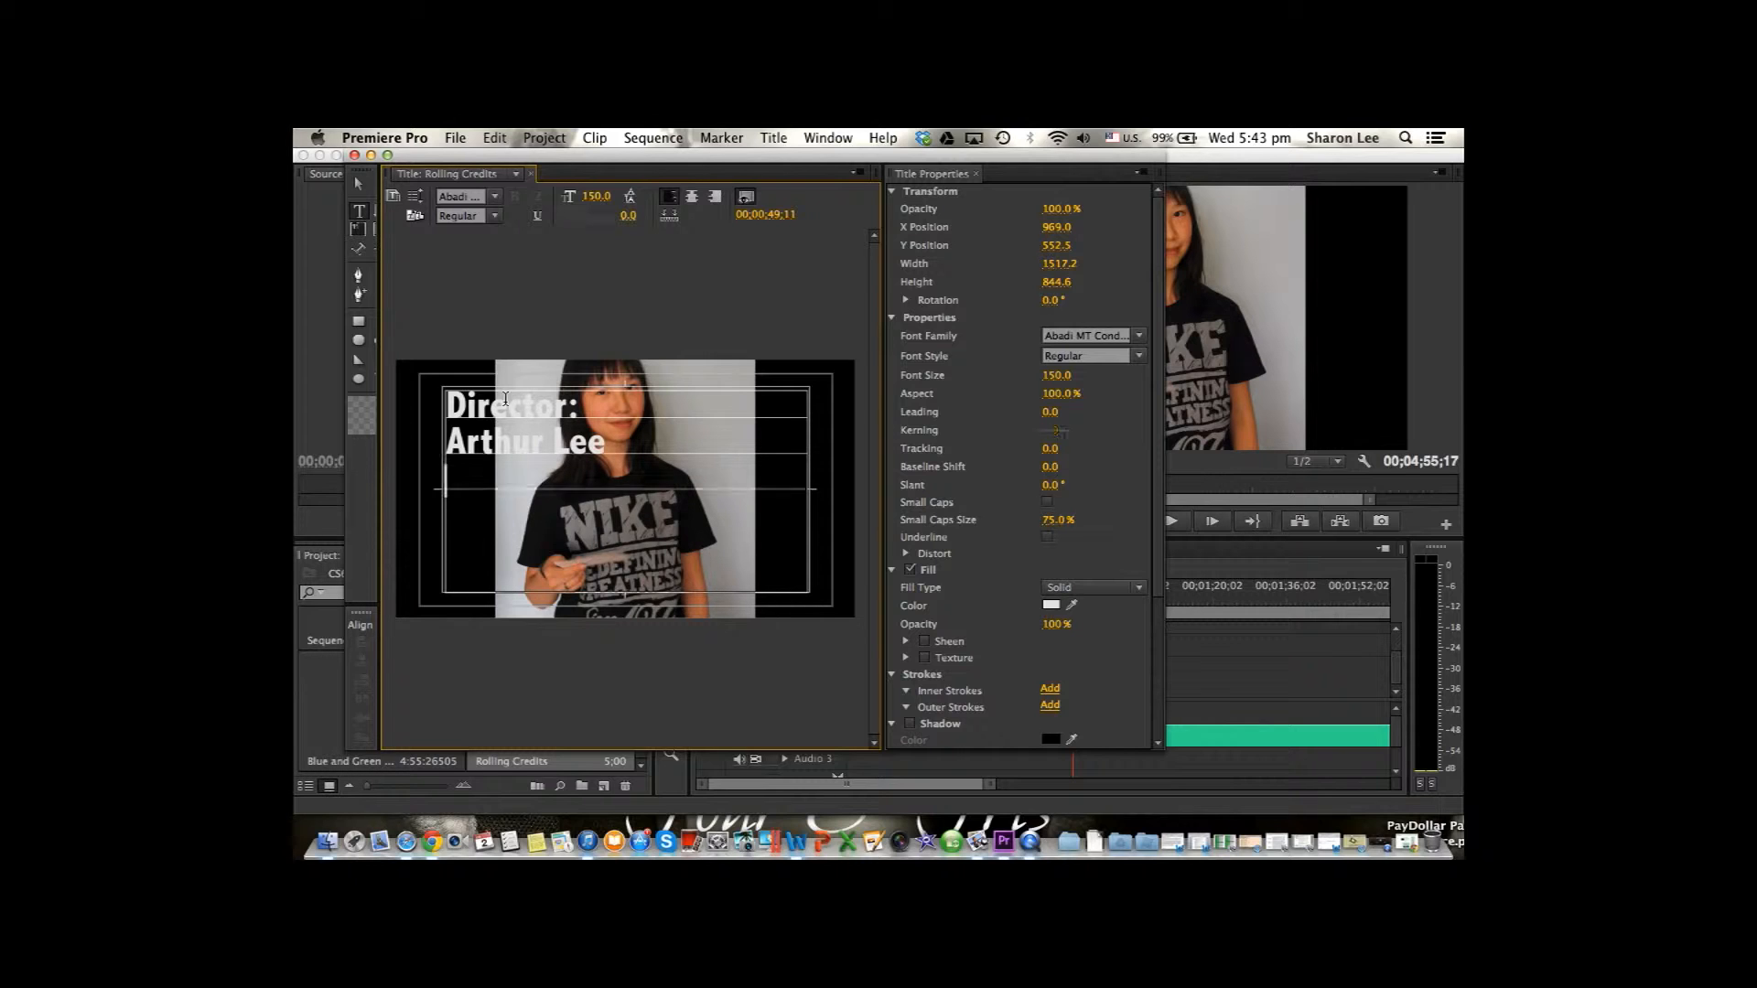
# After a blank line, add the heading "Screenplay:" with the screenwriter's full name beneath it.
pyautogui.press('Return')
pyautogui.write('S')
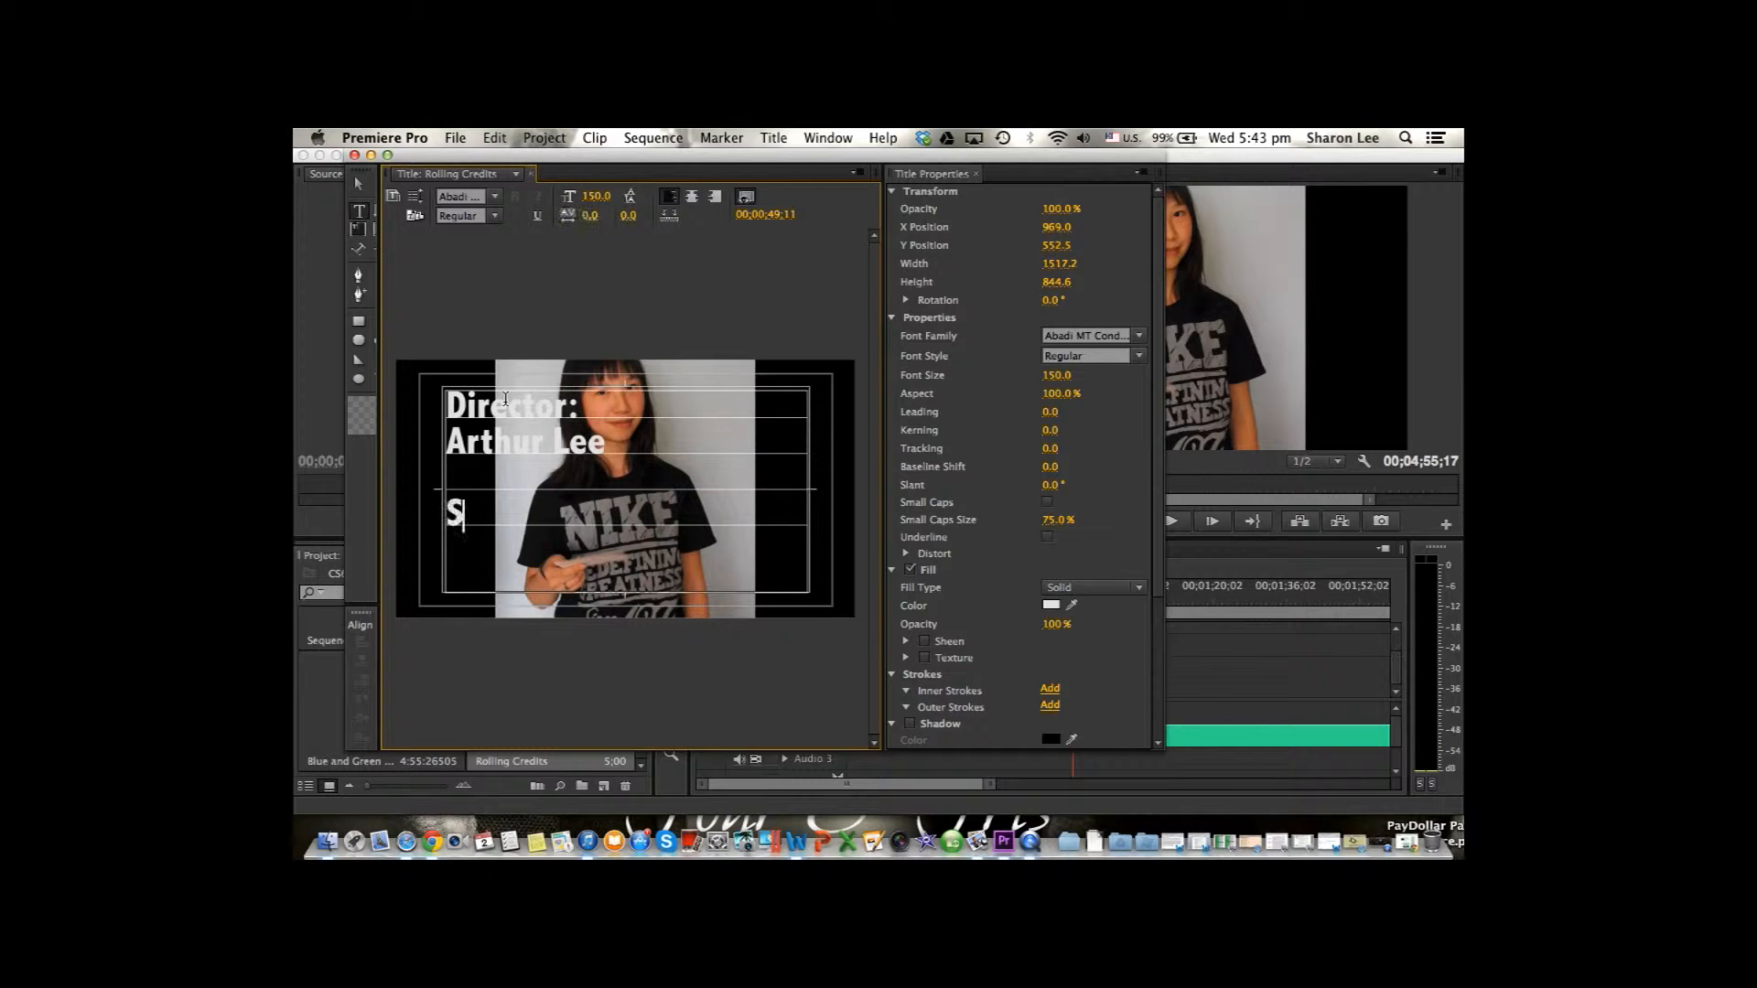
pyautogui.write('creenplay:')
pyautogui.press('Return')
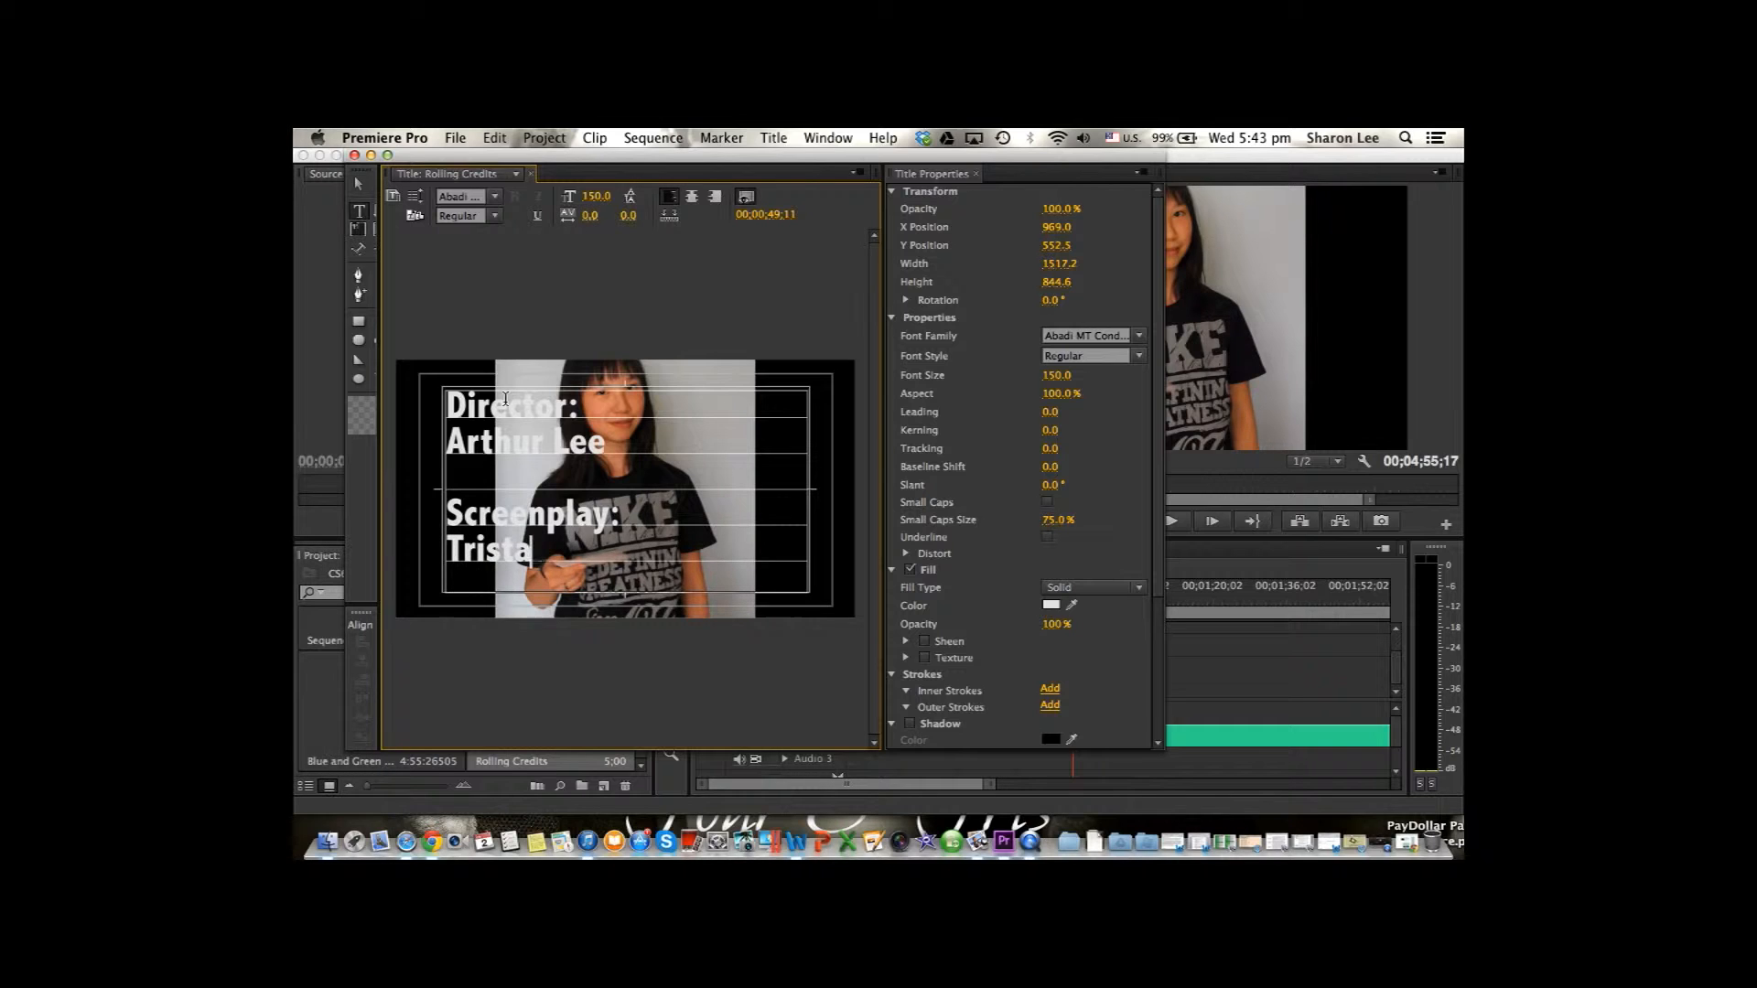
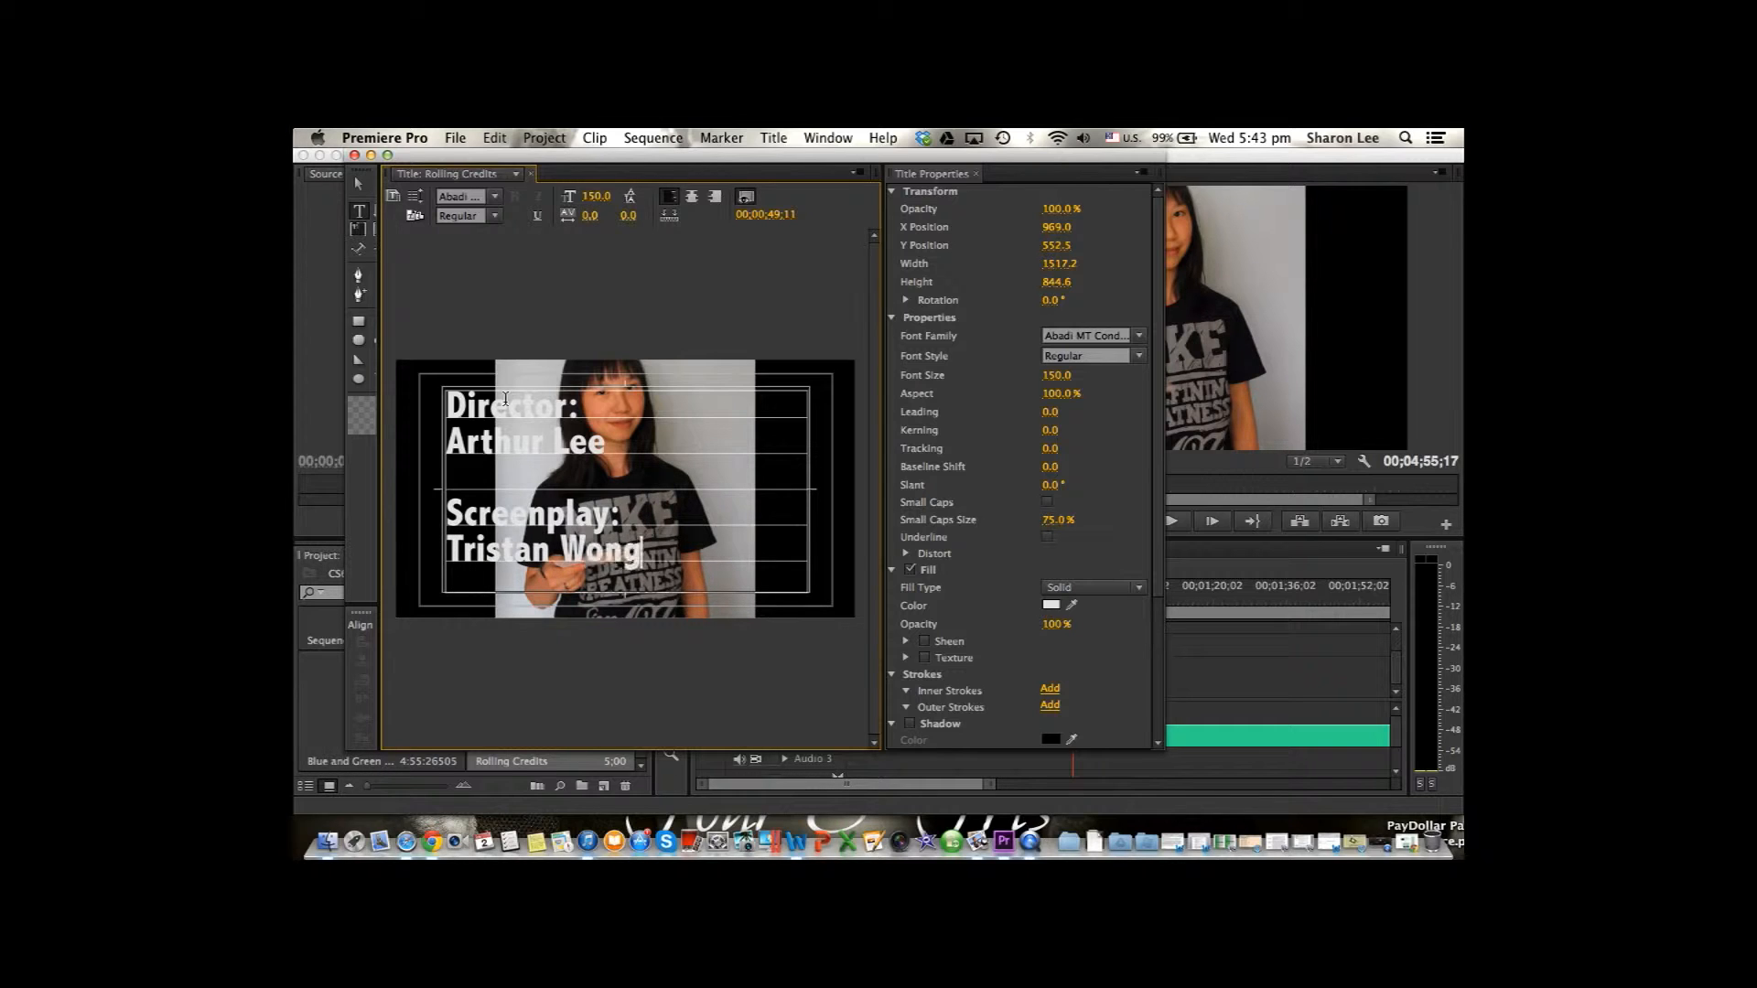
pyautogui.press('Escape')
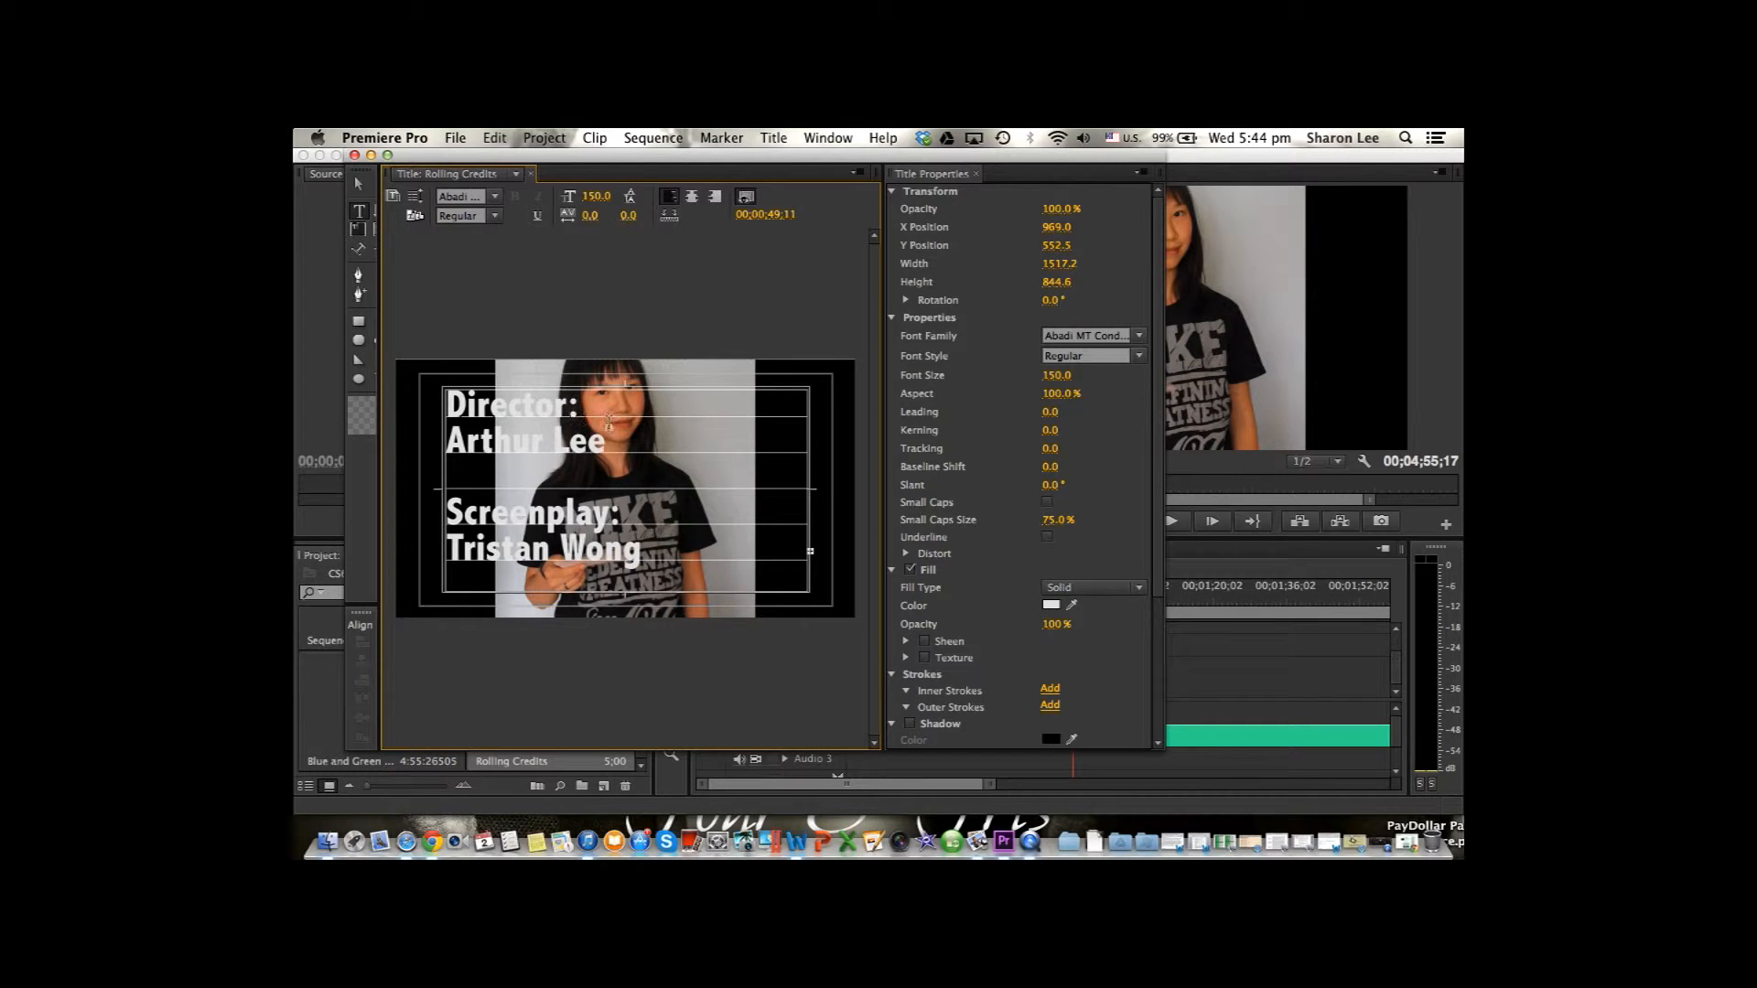
pyautogui.moveTo(610, 440); pyautogui.dragTo(488, 439)
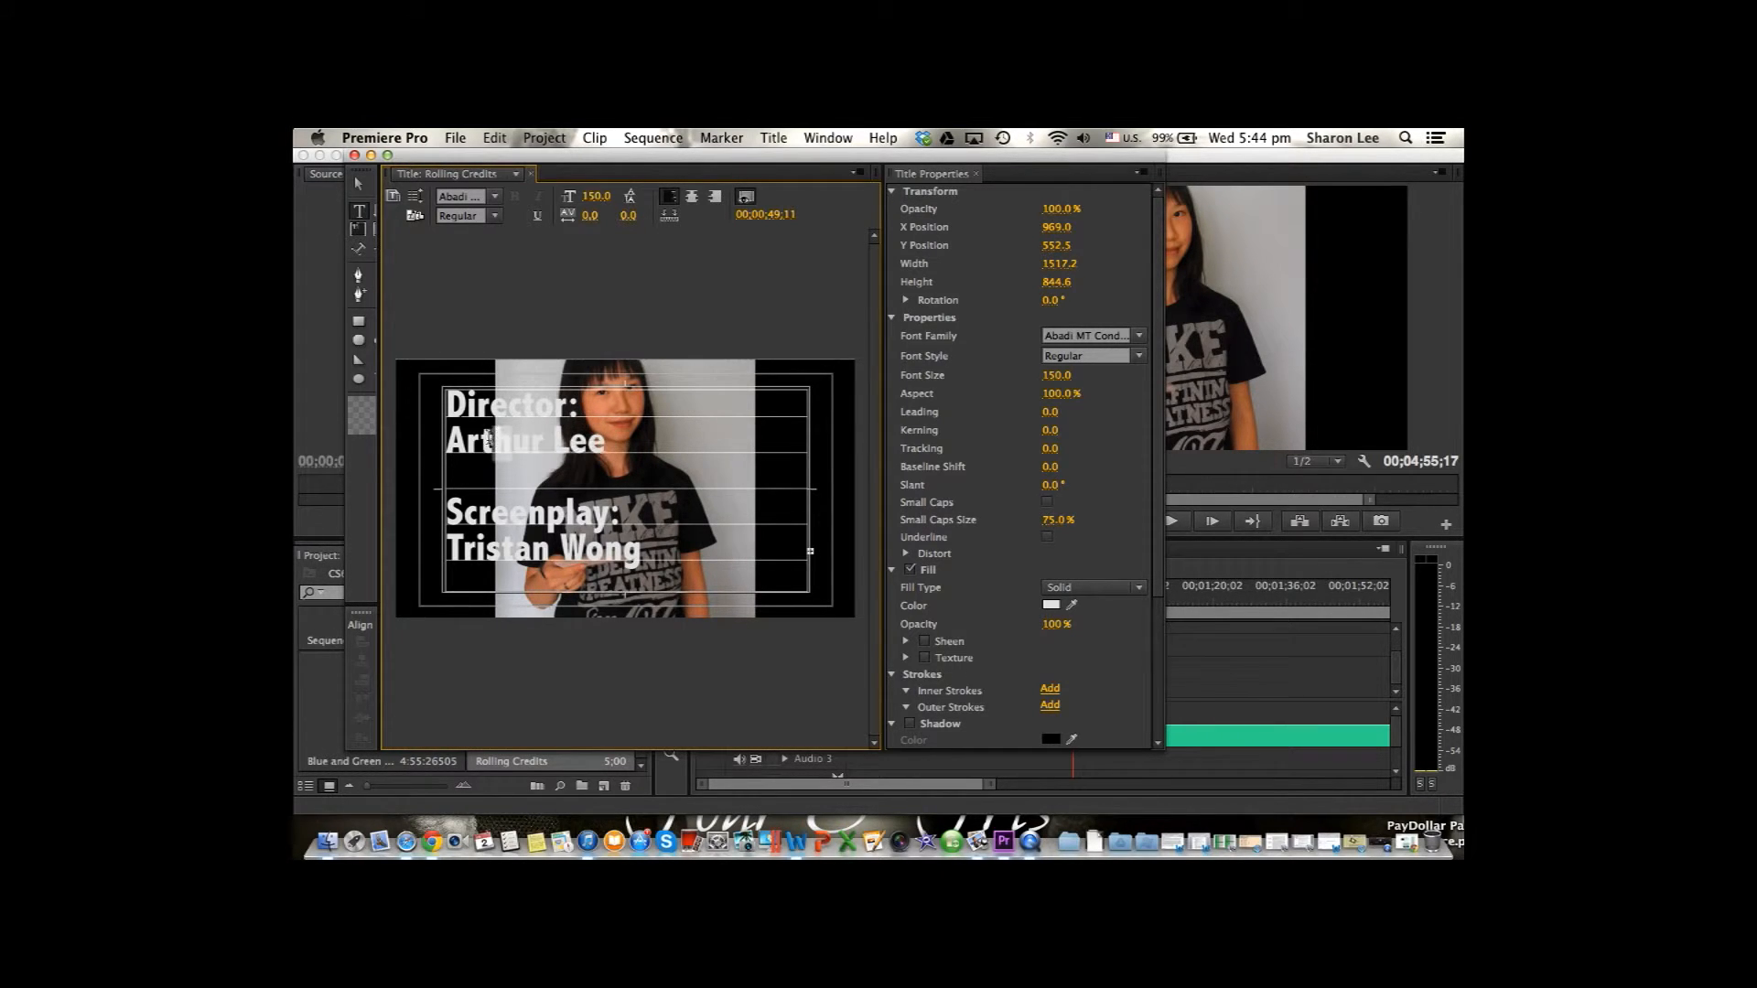
pyautogui.click(624, 430)
pyautogui.press('Escape')
pyautogui.click(607, 443)
pyautogui.moveTo(606, 442); pyautogui.dragTo(449, 423)
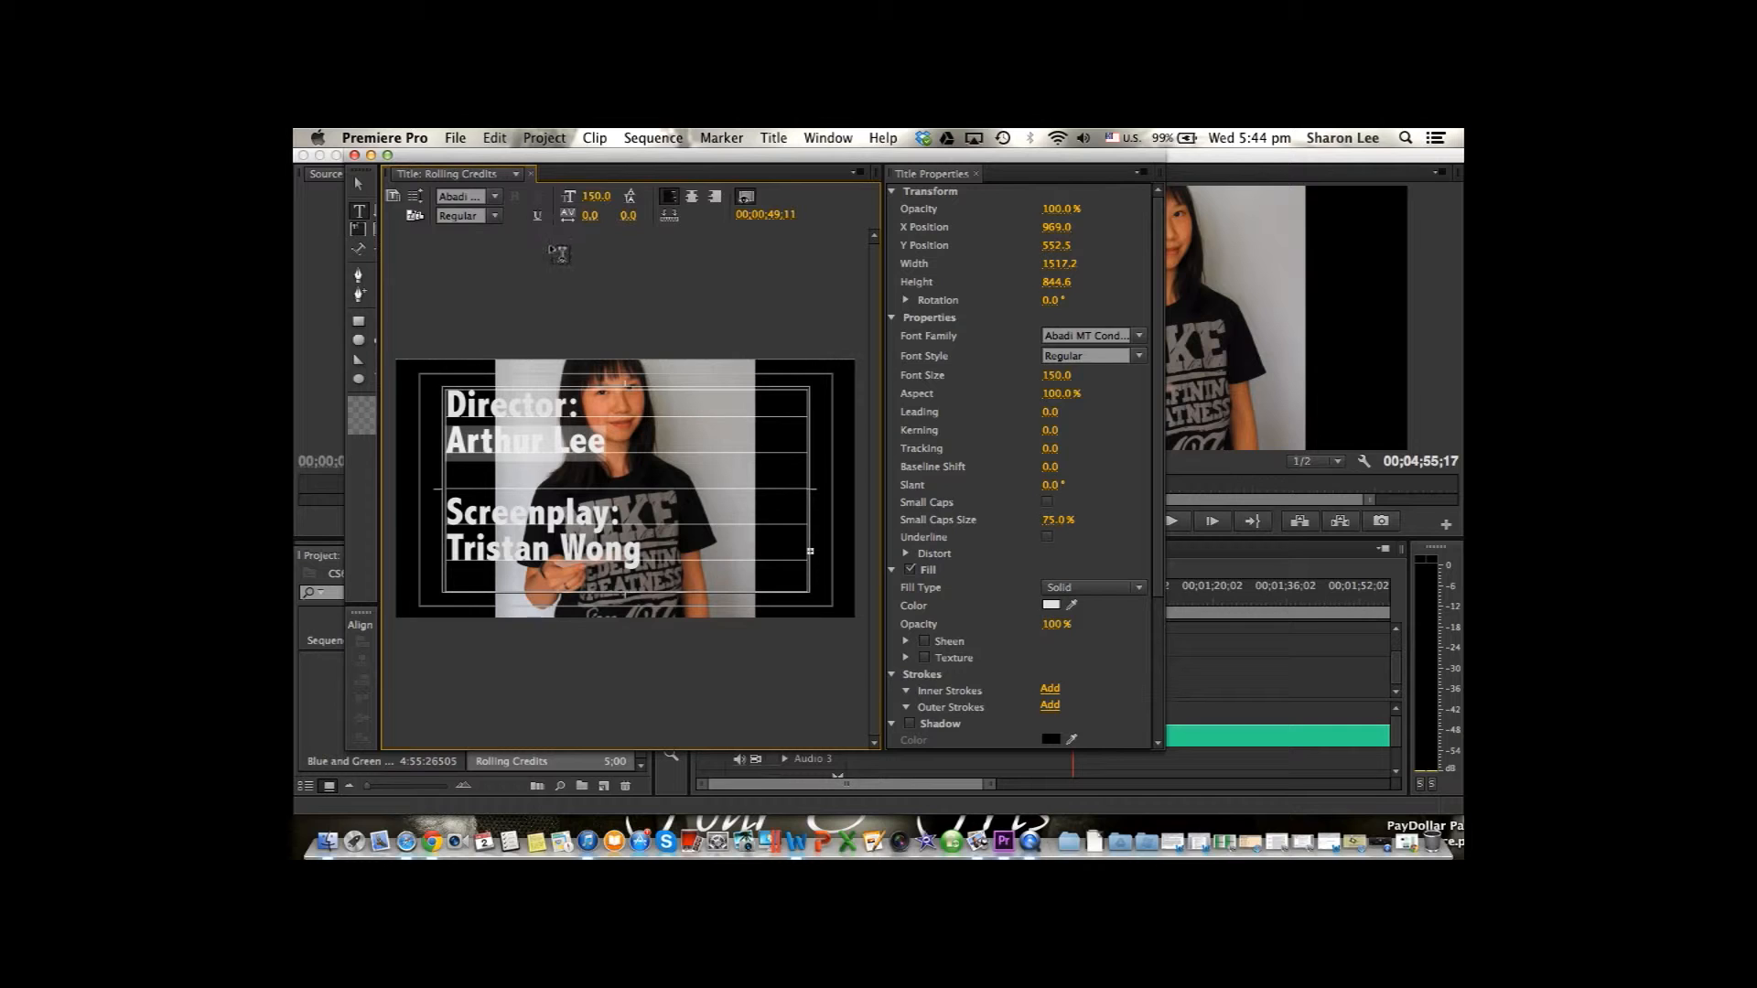
pyautogui.click(650, 436)
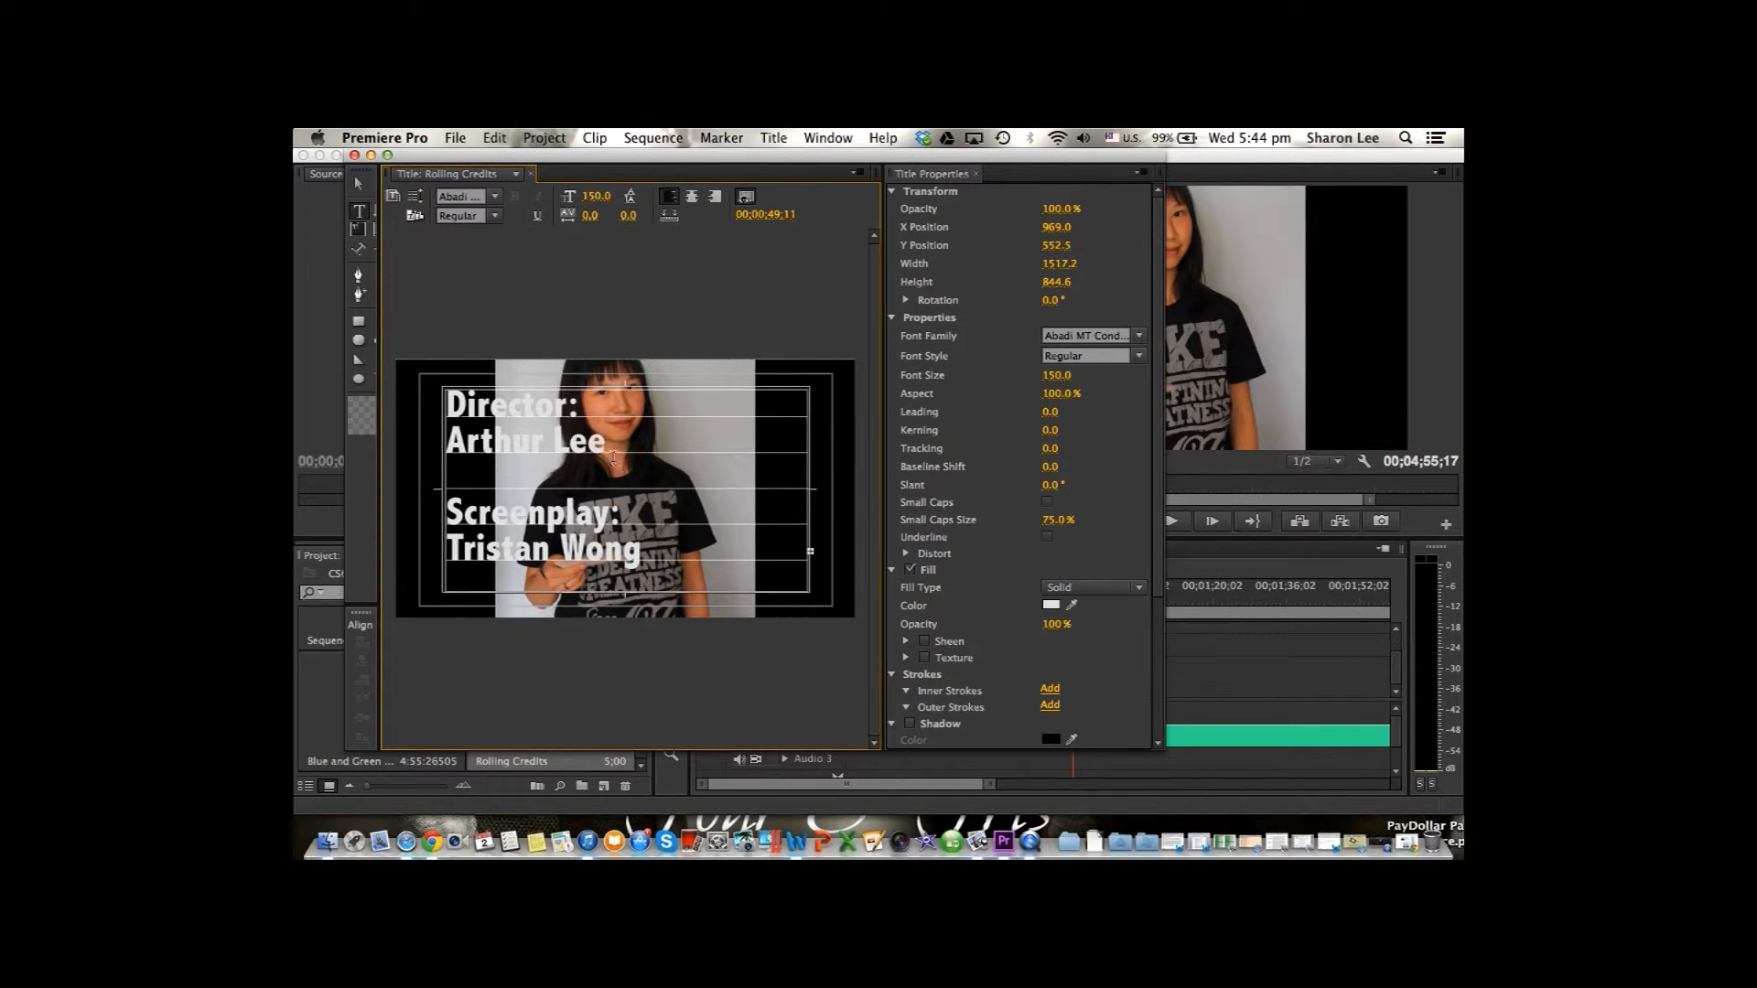
# In the title's Roll/Crawl Options, keep the Roll type and enable both Start Off Screen and End Off Screen.
pyautogui.click(413, 197)
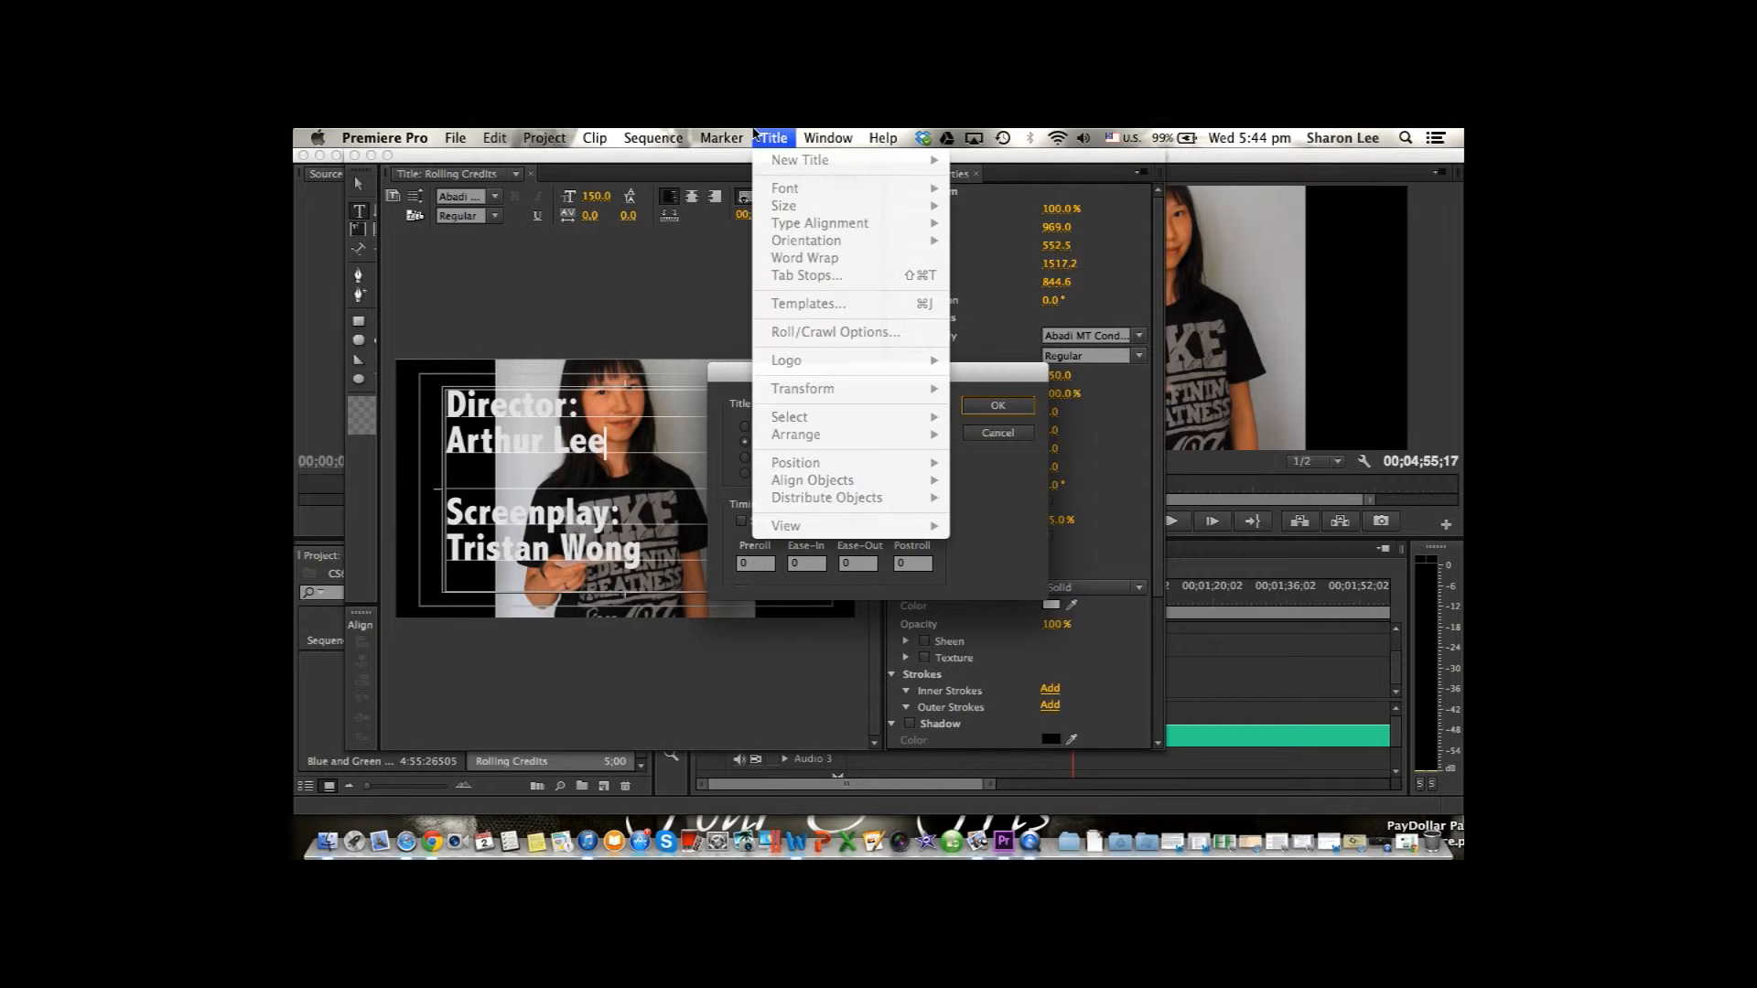
pyautogui.click(773, 137)
pyautogui.click(773, 137)
pyautogui.click(775, 137)
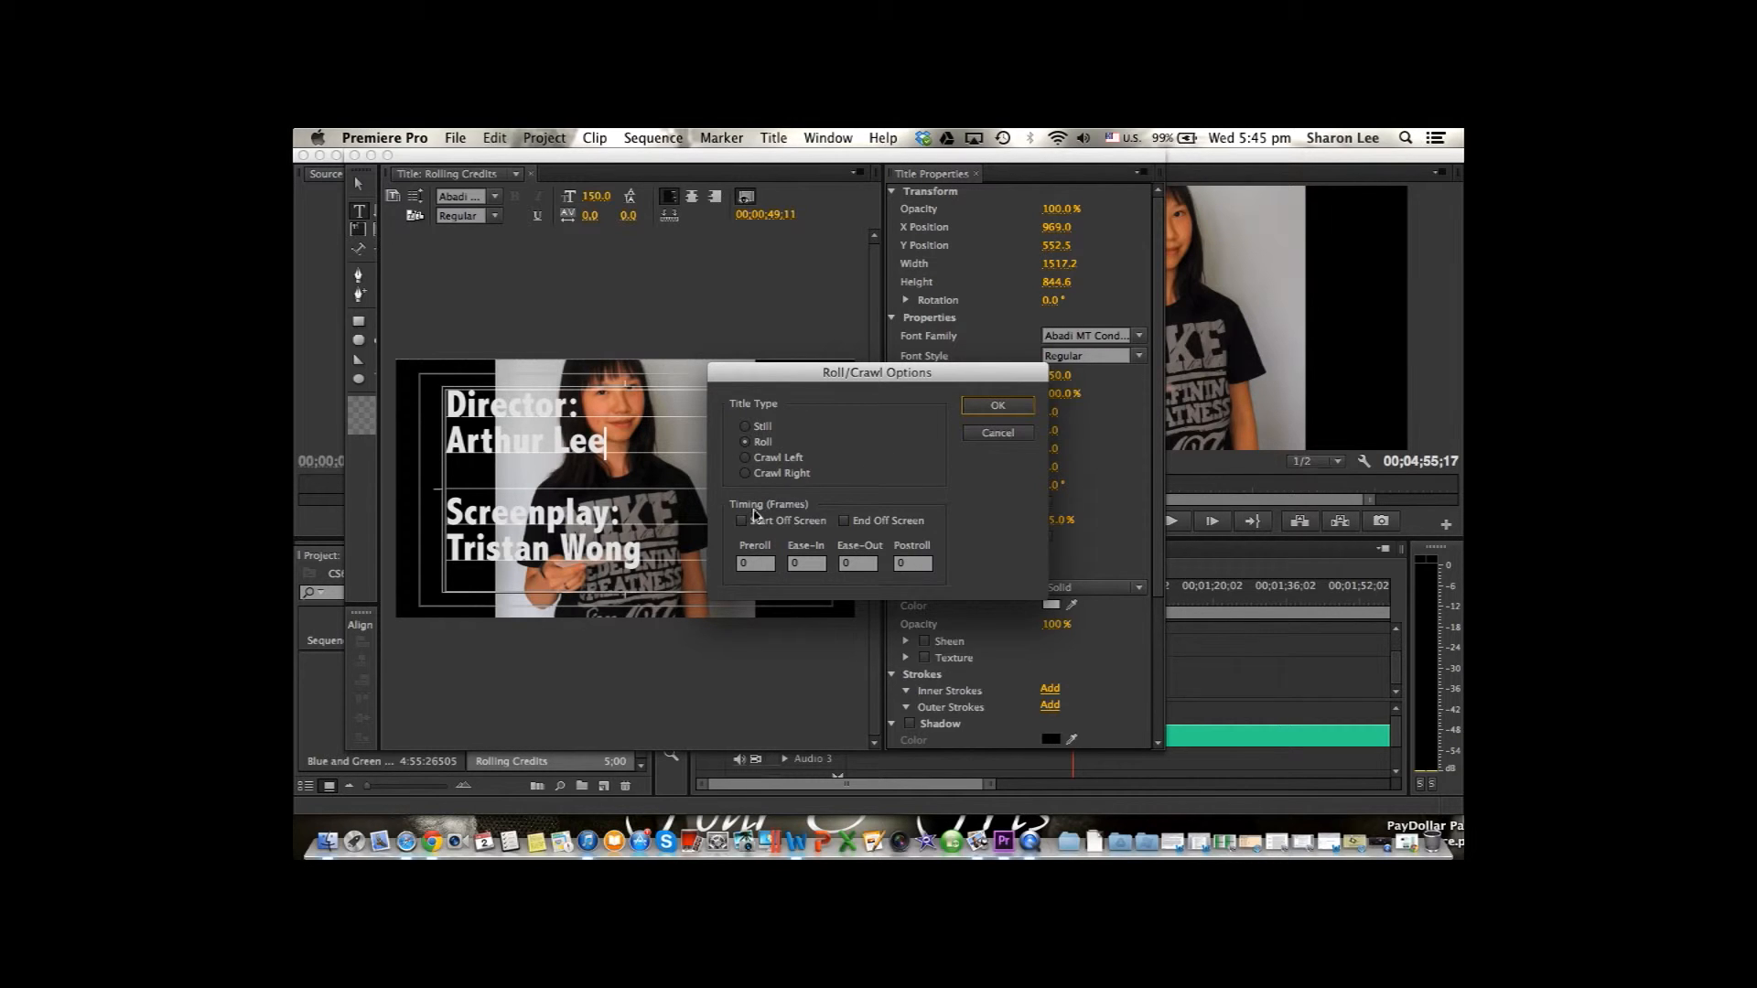
pyautogui.click(742, 521)
pyautogui.click(845, 521)
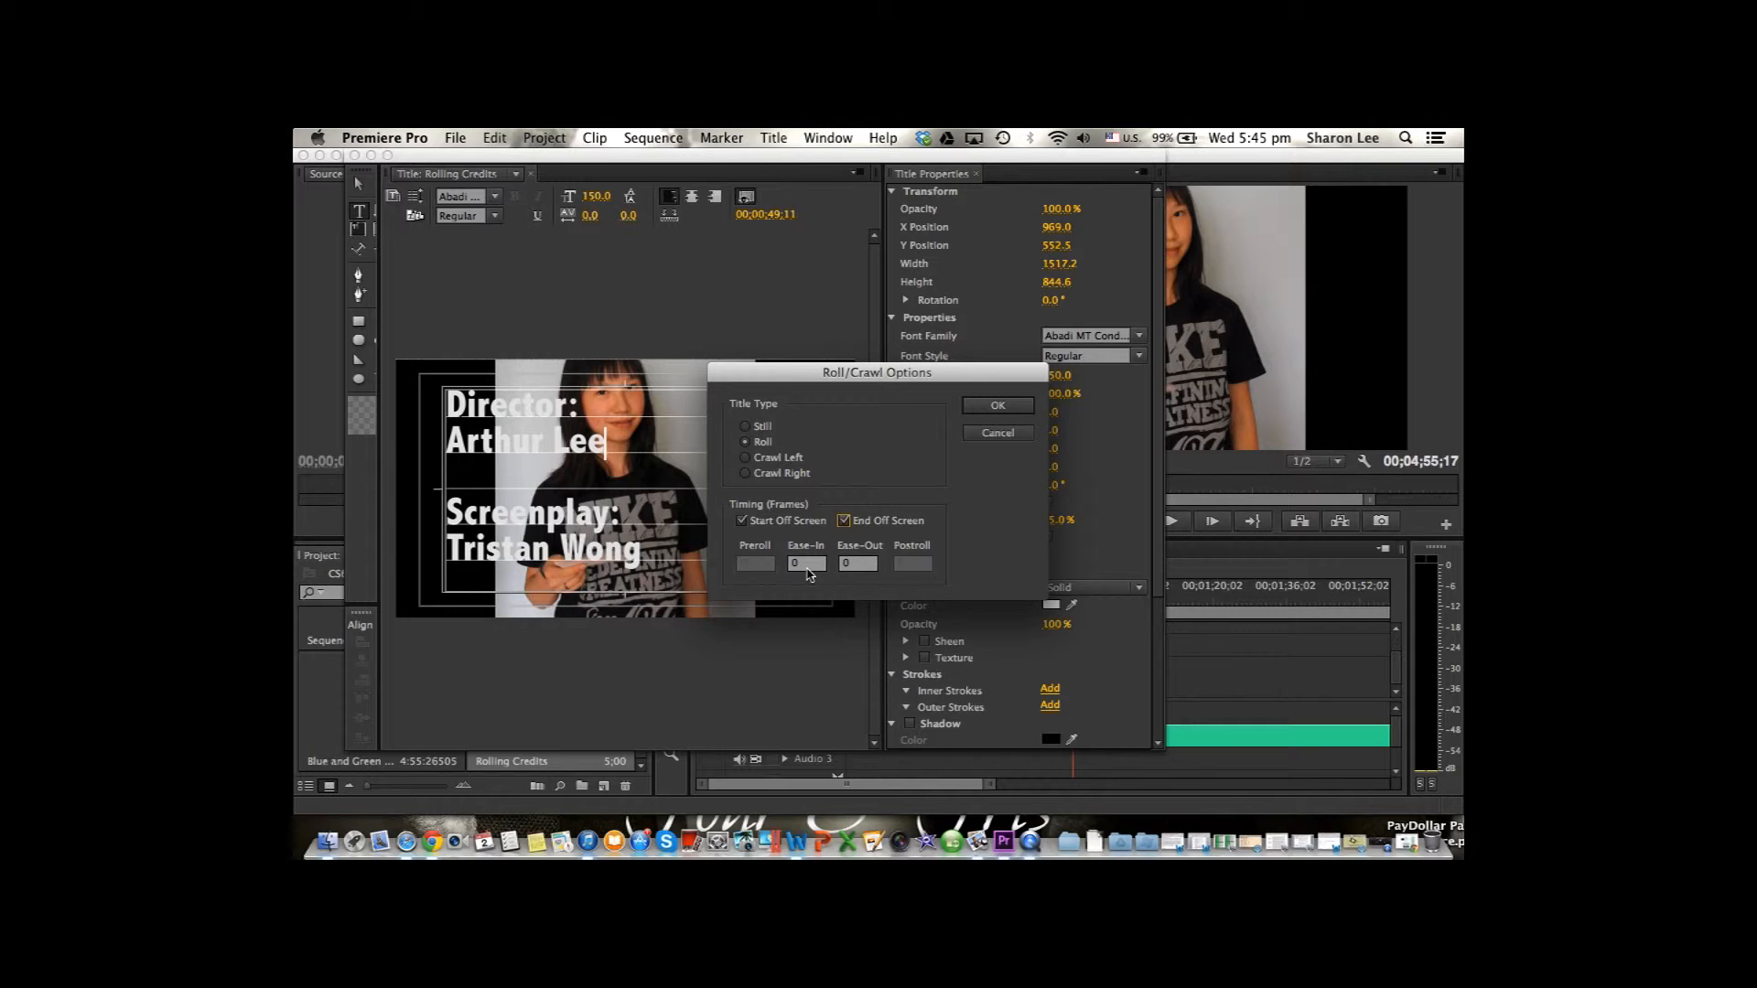
# Set the roll's Ease-In and Ease-Out to 5 frames each, apply the options and close the title editor.
pyautogui.click(798, 564)
pyautogui.press('BackSpace')
pyautogui.write('5')
pyautogui.press('Tab')
pyautogui.write('5')
pyautogui.click(1004, 408)
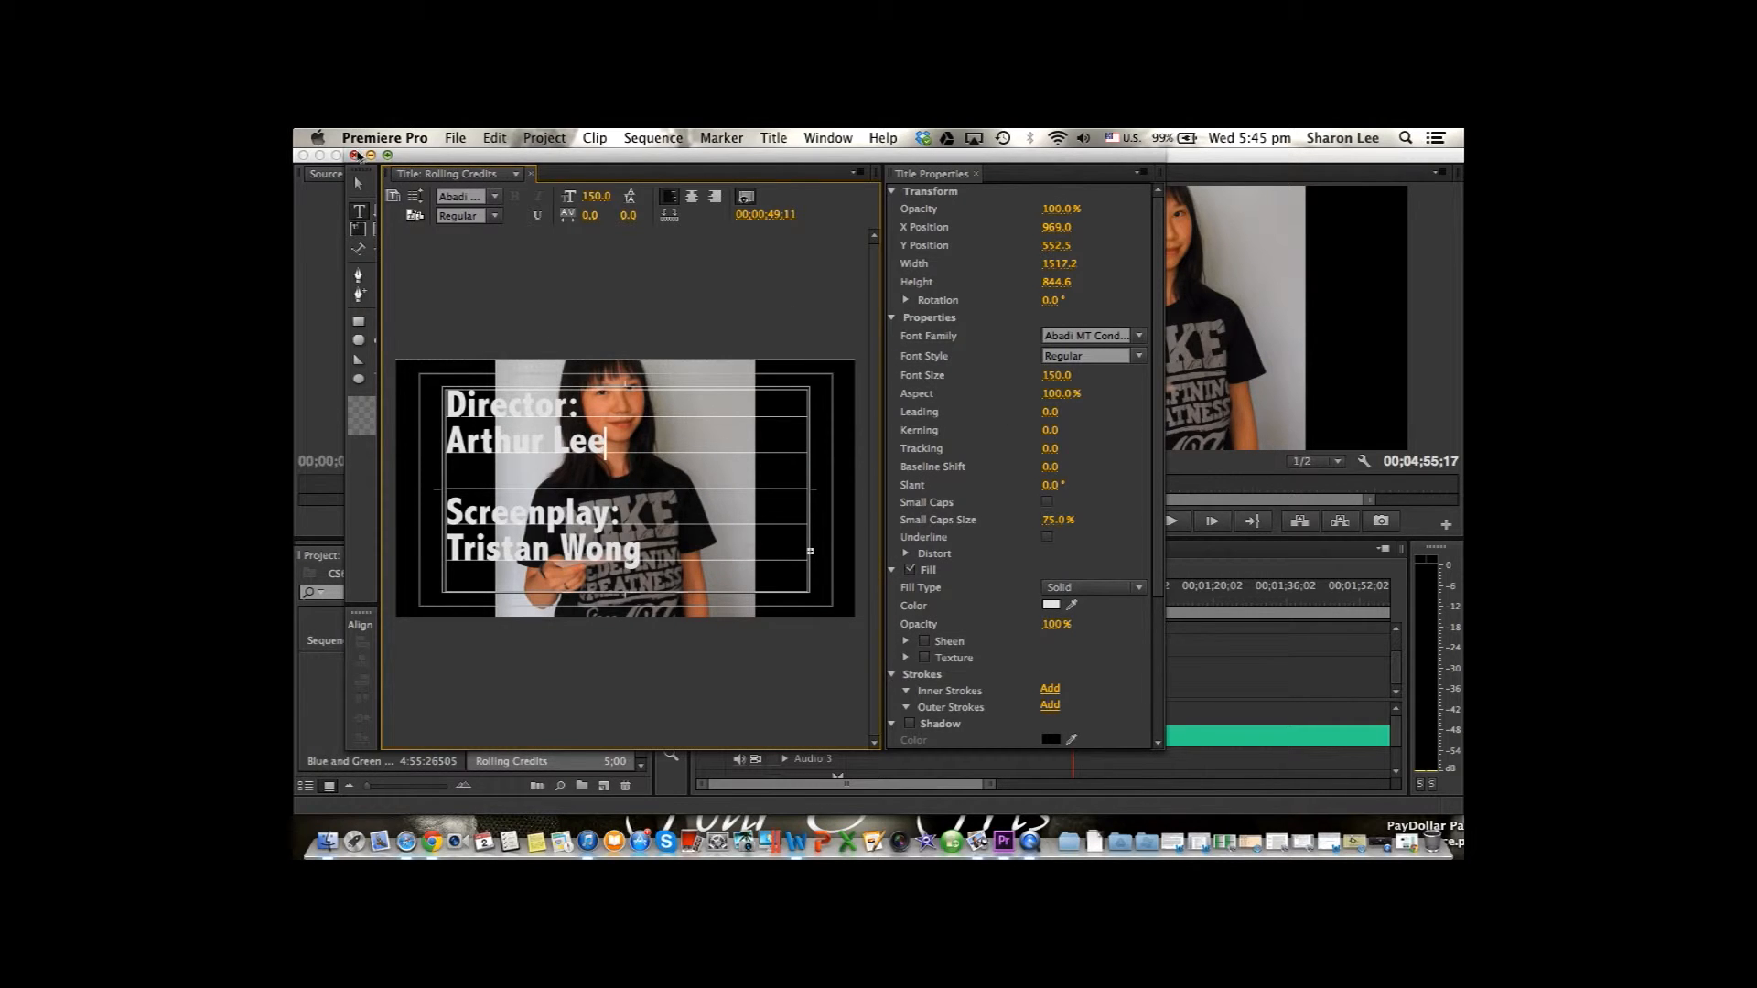
pyautogui.click(356, 155)
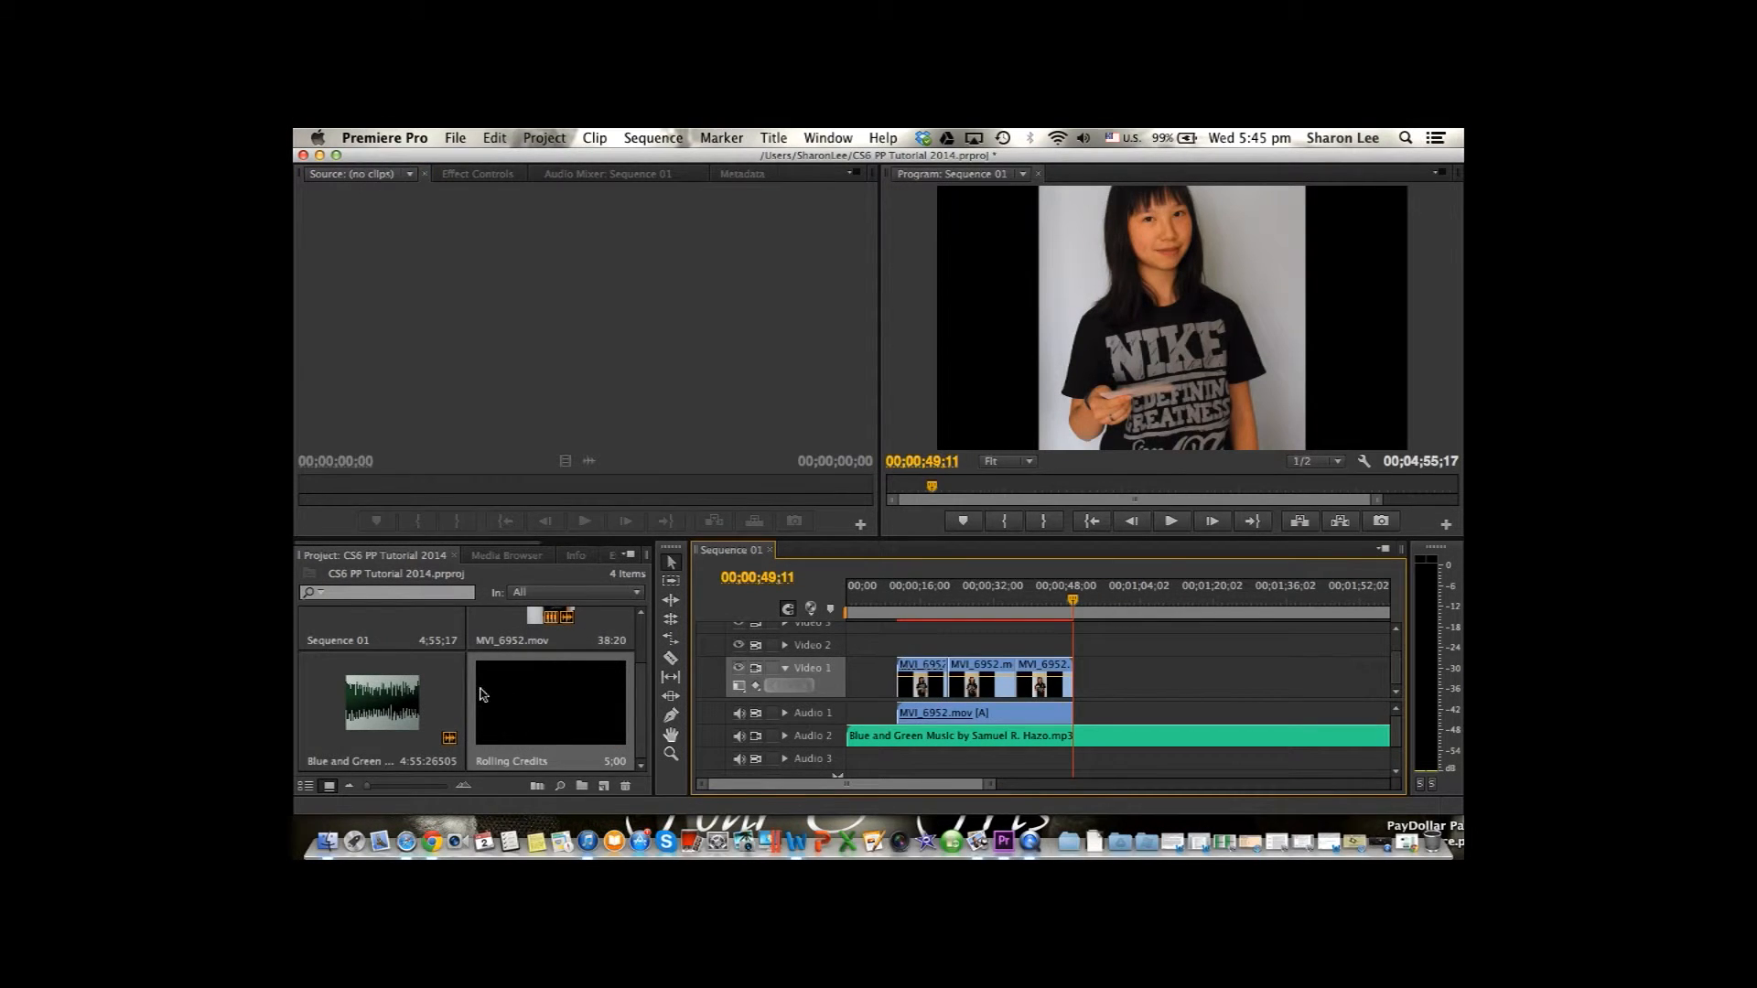
# Place the Rolling Credits title on Video 2 and trim it to cover only the final part of the last video clip.
pyautogui.moveTo(482, 694); pyautogui.dragTo(935, 651)
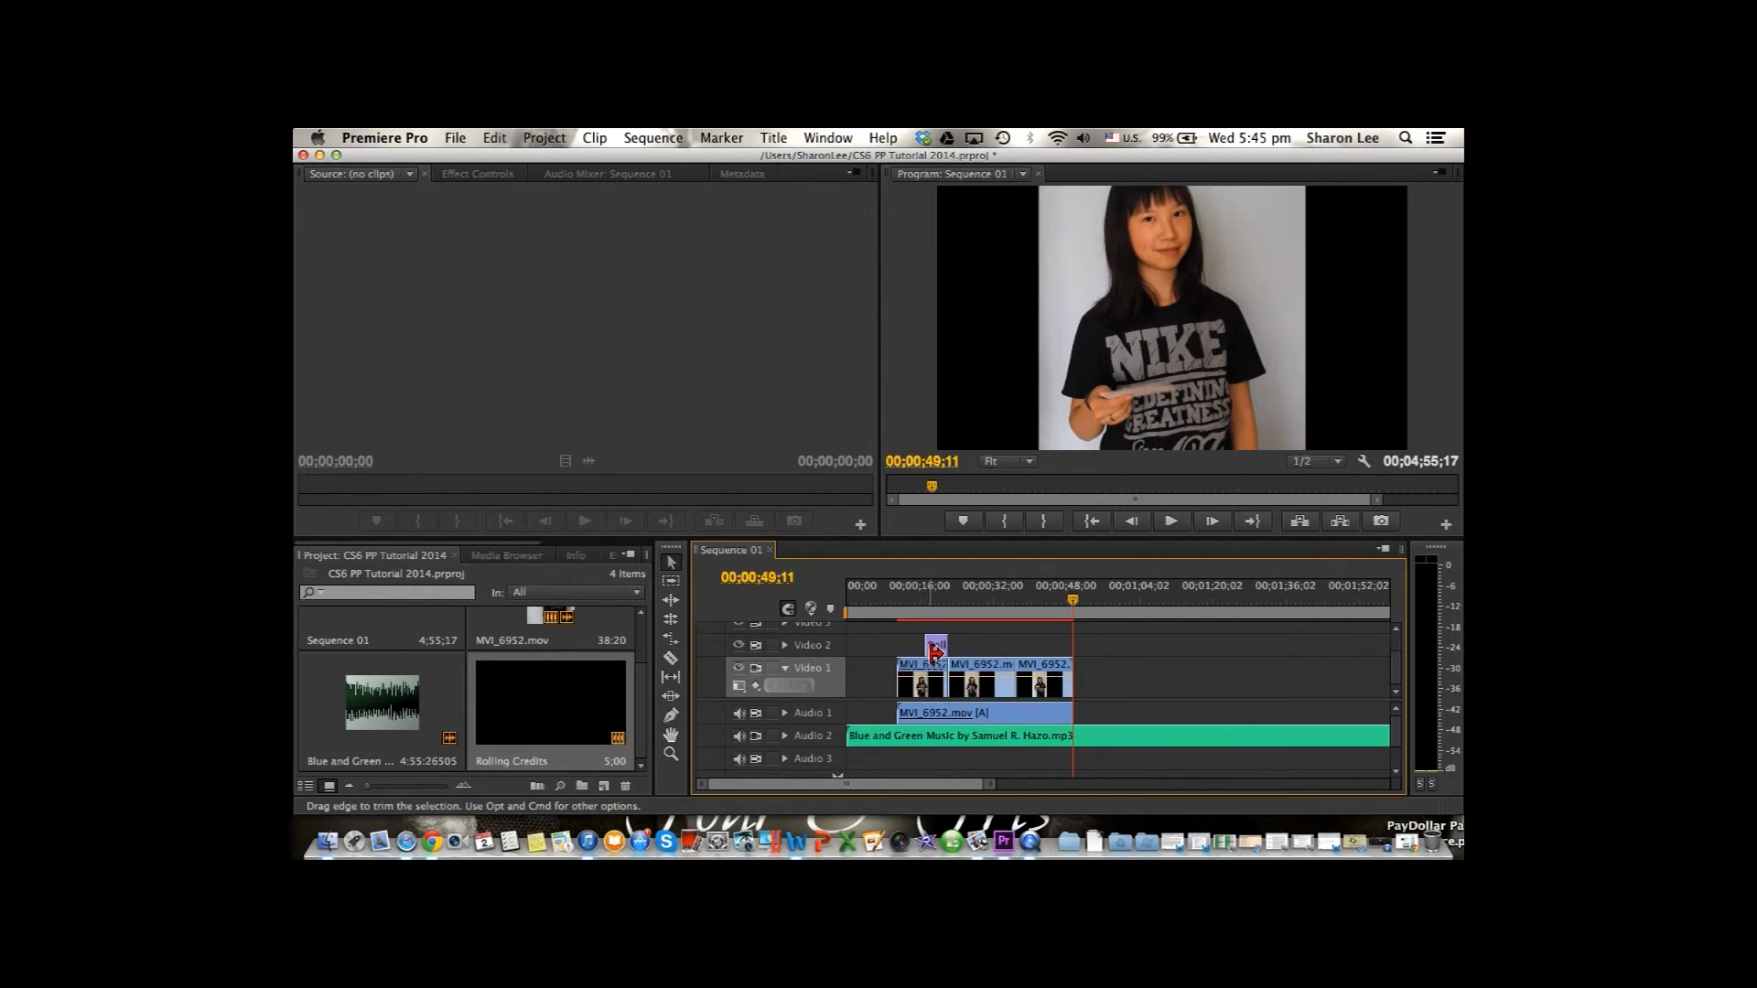
pyautogui.moveTo(960, 646); pyautogui.dragTo(1070, 645)
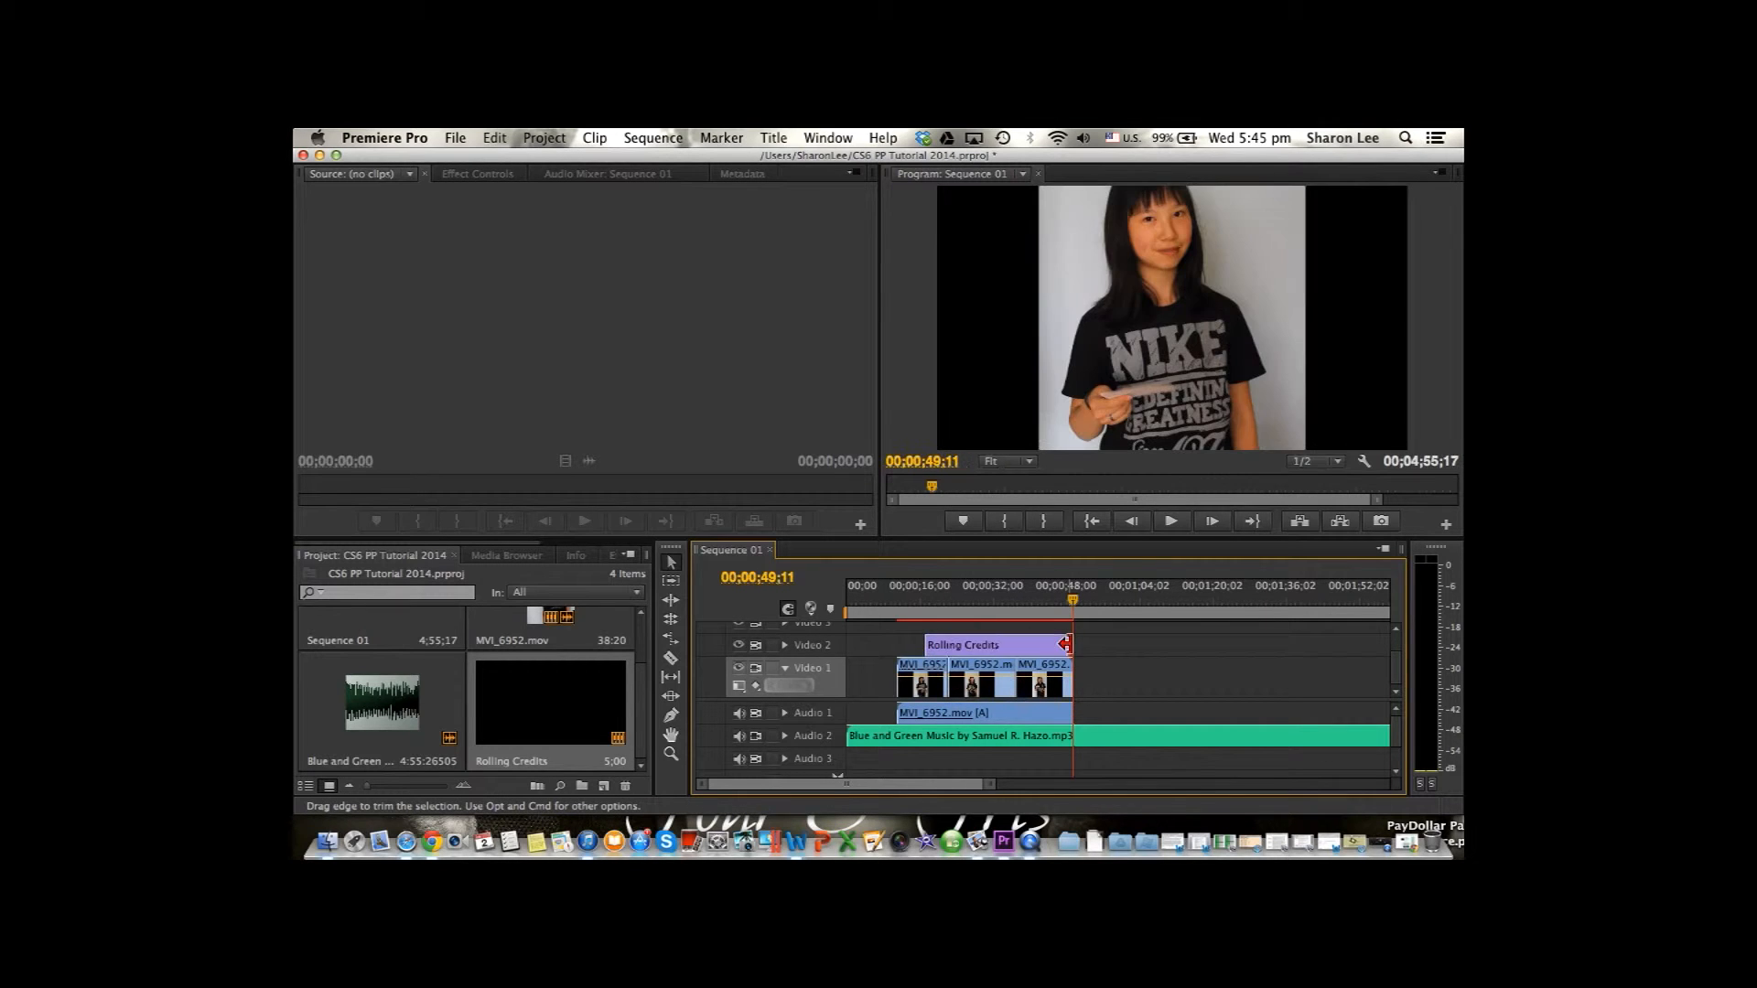
pyautogui.moveTo(935, 645); pyautogui.dragTo(1034, 605)
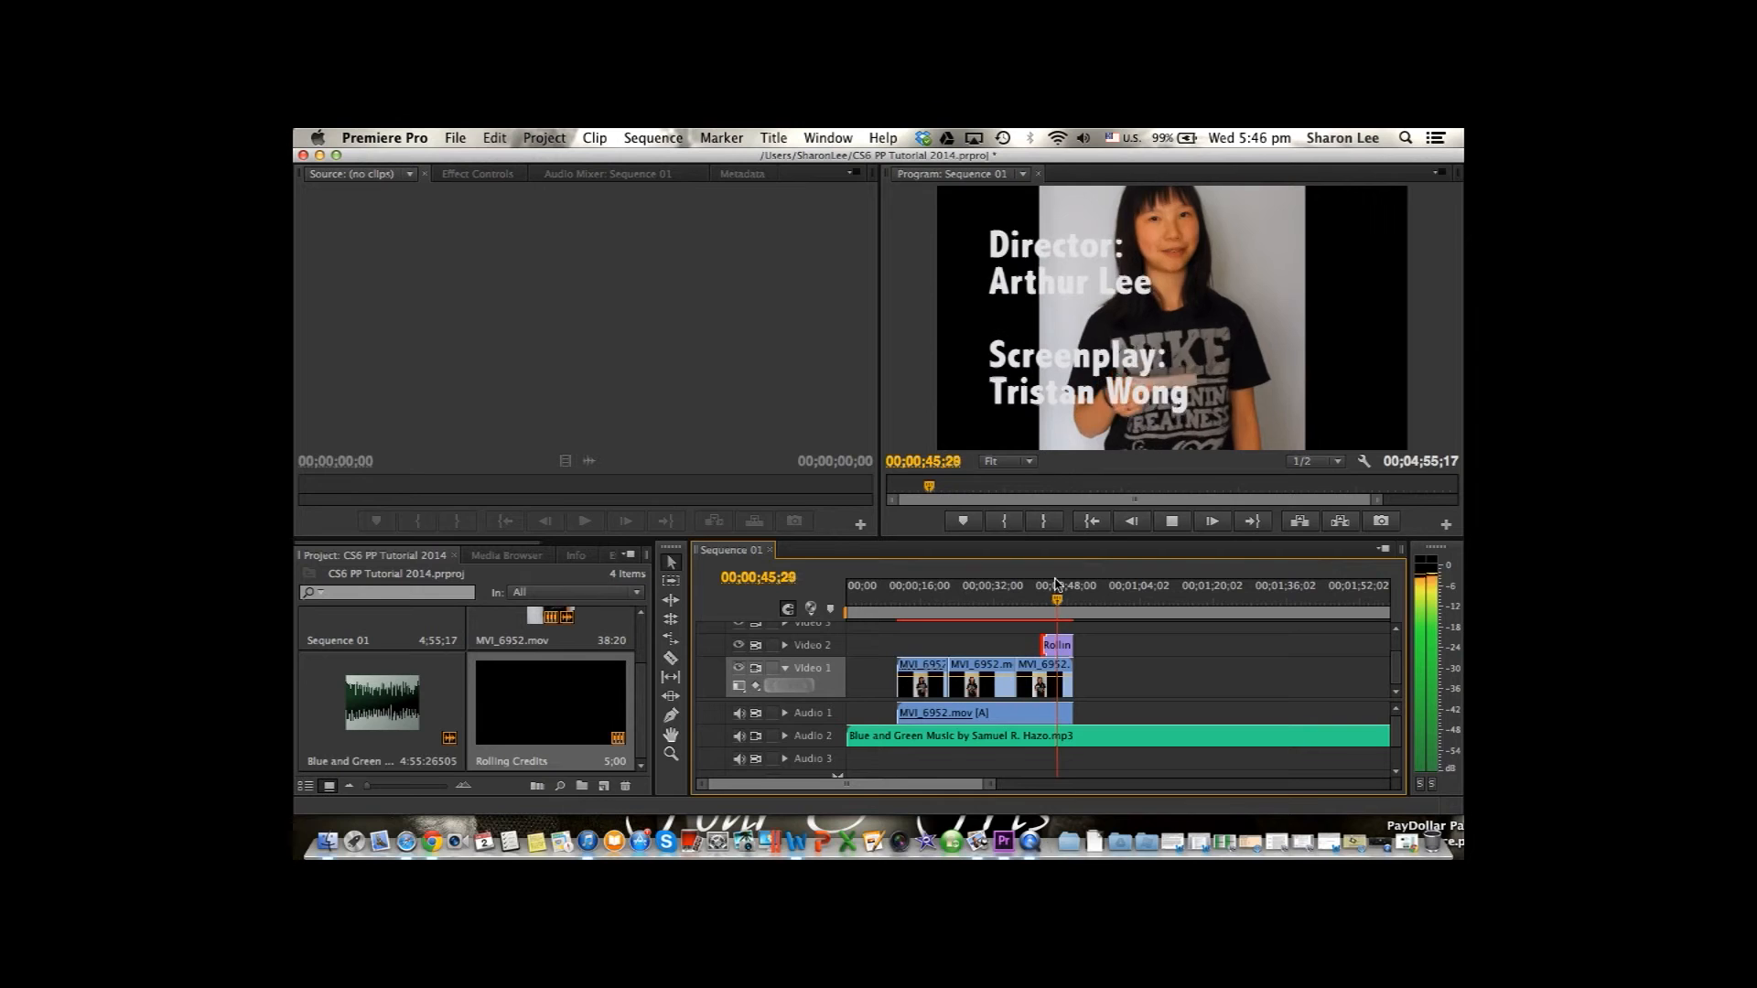
# Preview the rolling credits over the last clip, then check how far the music runs beyond the video.
pyautogui.press('space')
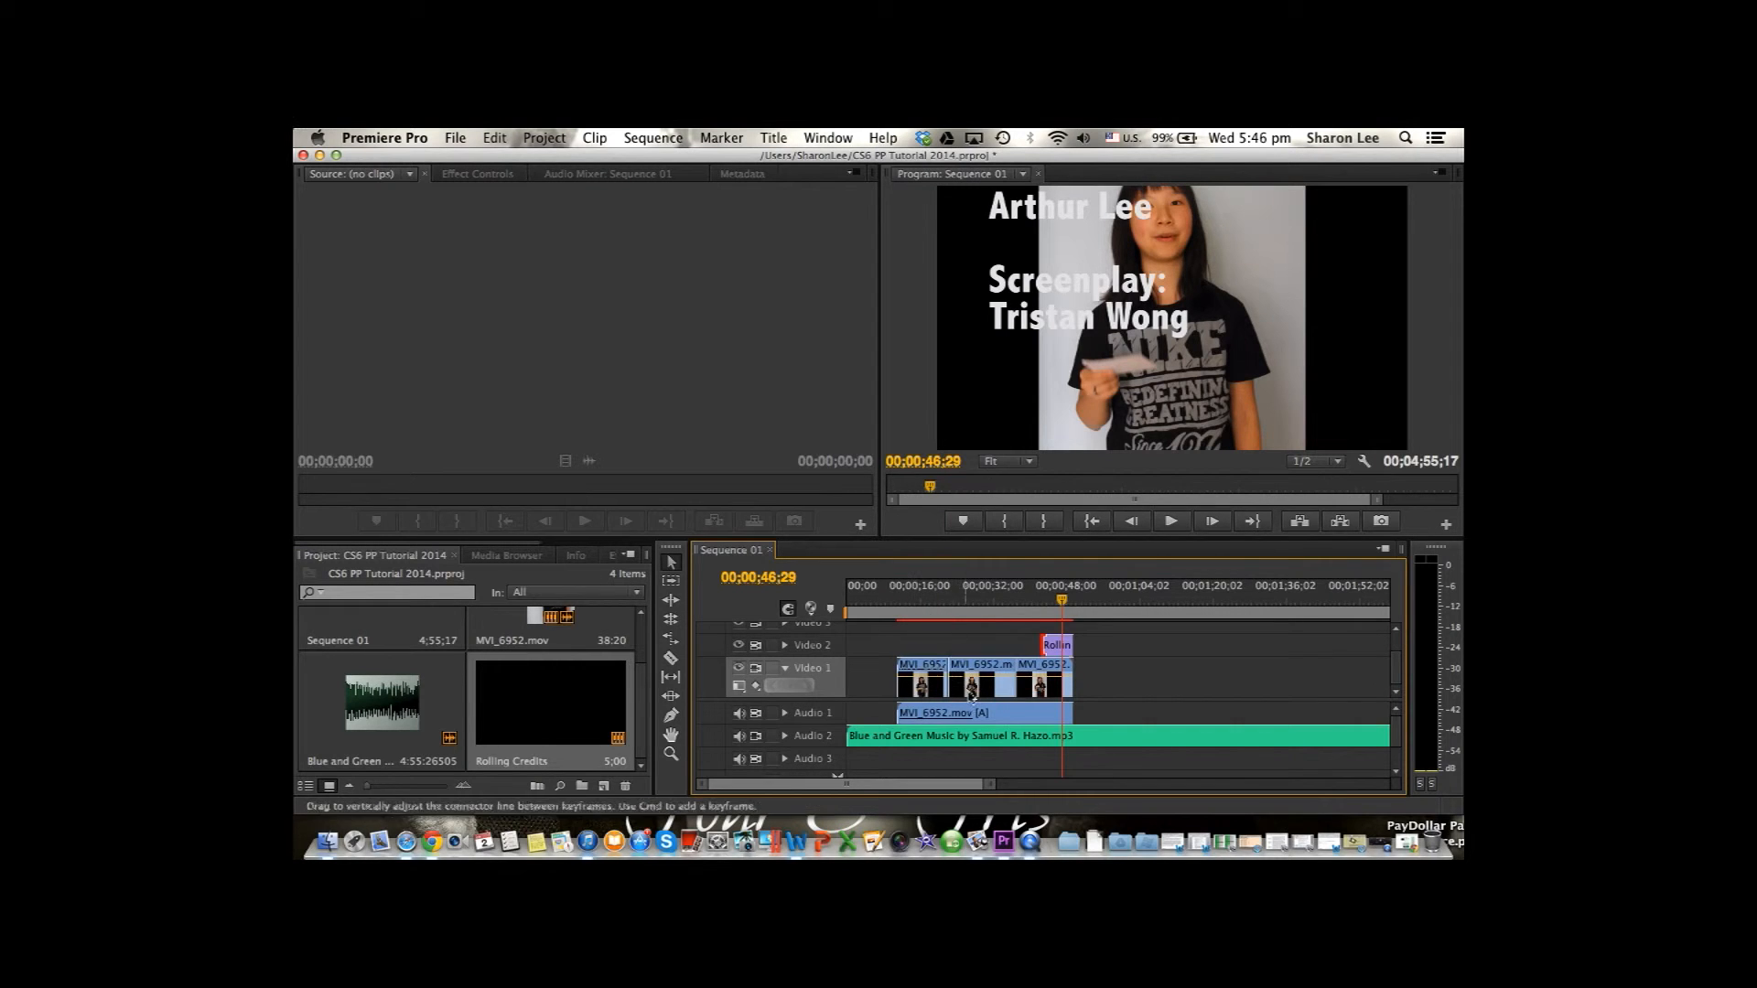
pyautogui.hscroll(10, 1103, 769)
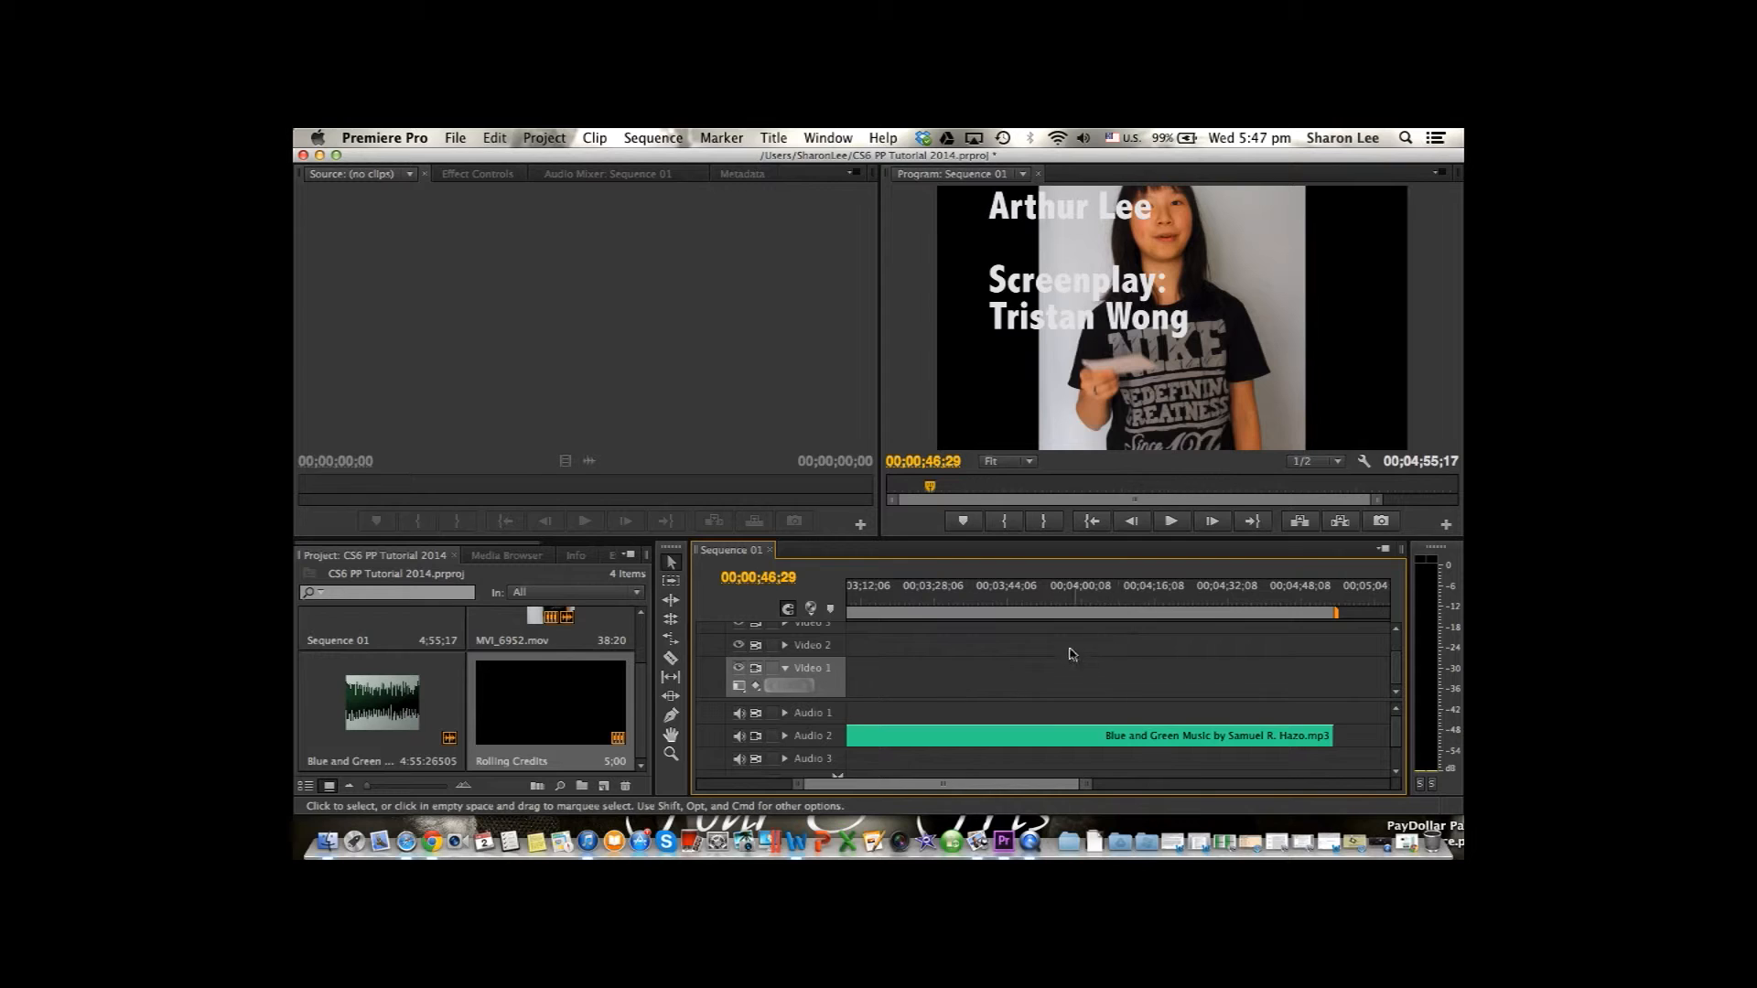
pyautogui.hscroll(-10, 1044, 773)
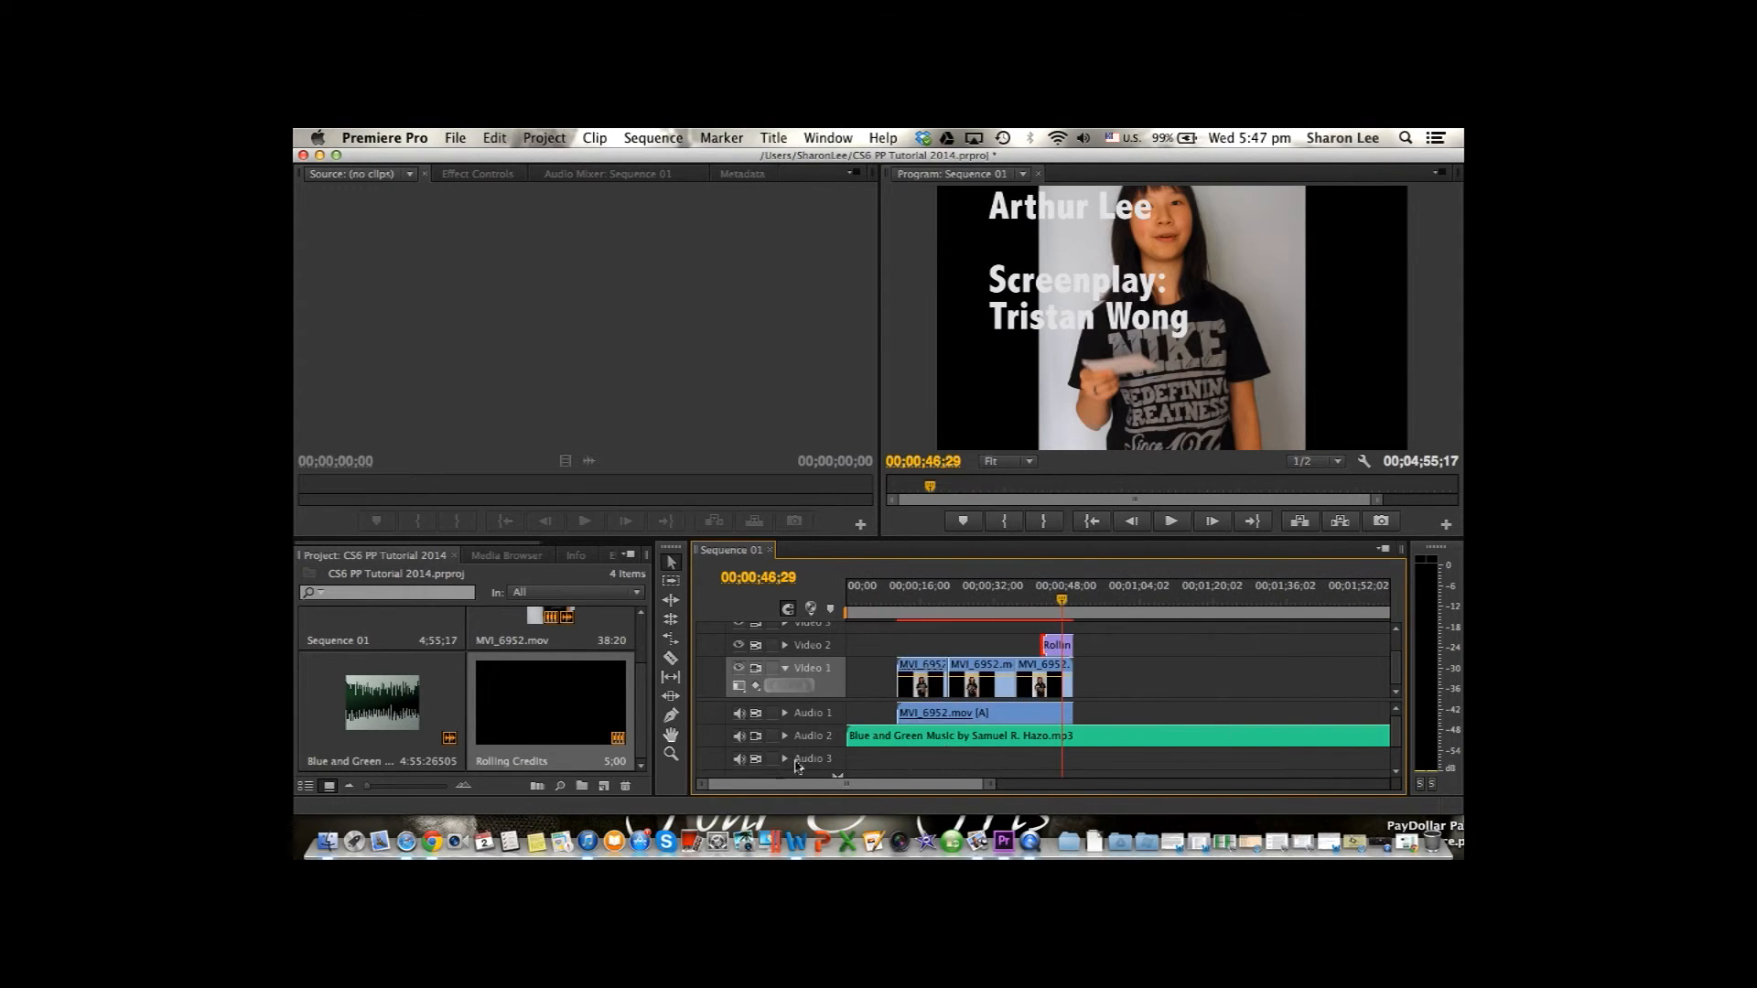
# Render the entire work area of the sequence and stop the playback that follows.
pyautogui.click(671, 136)
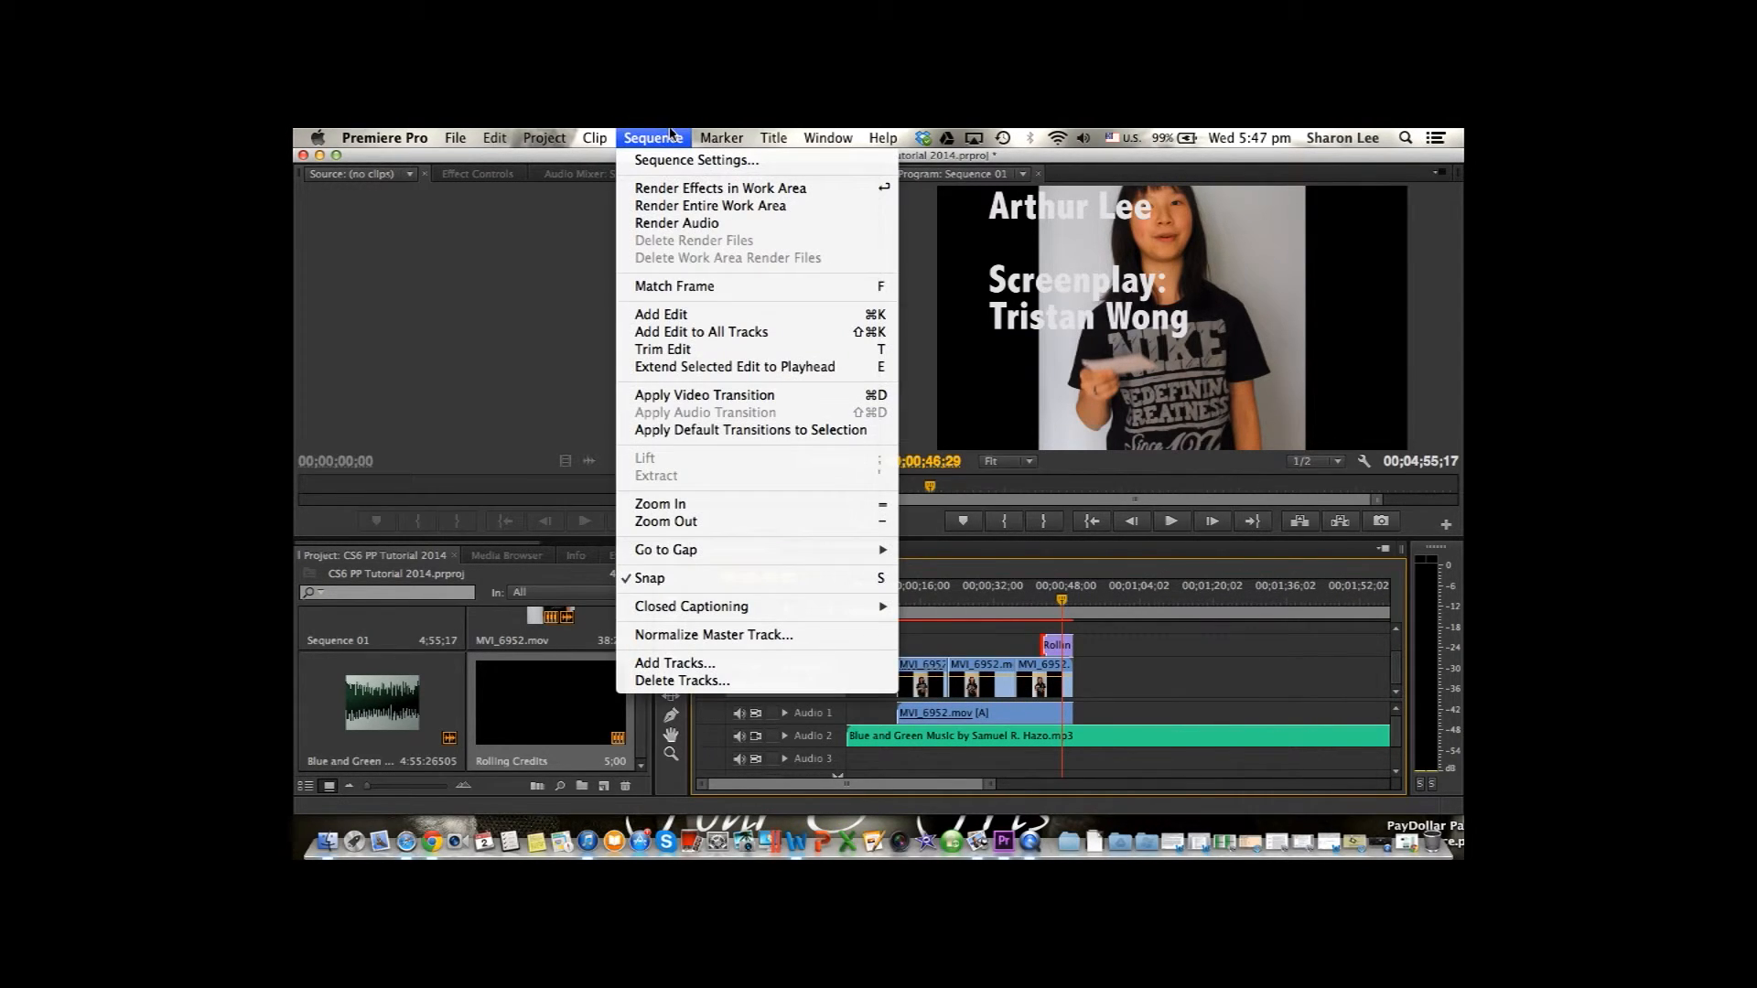
pyautogui.click(700, 207)
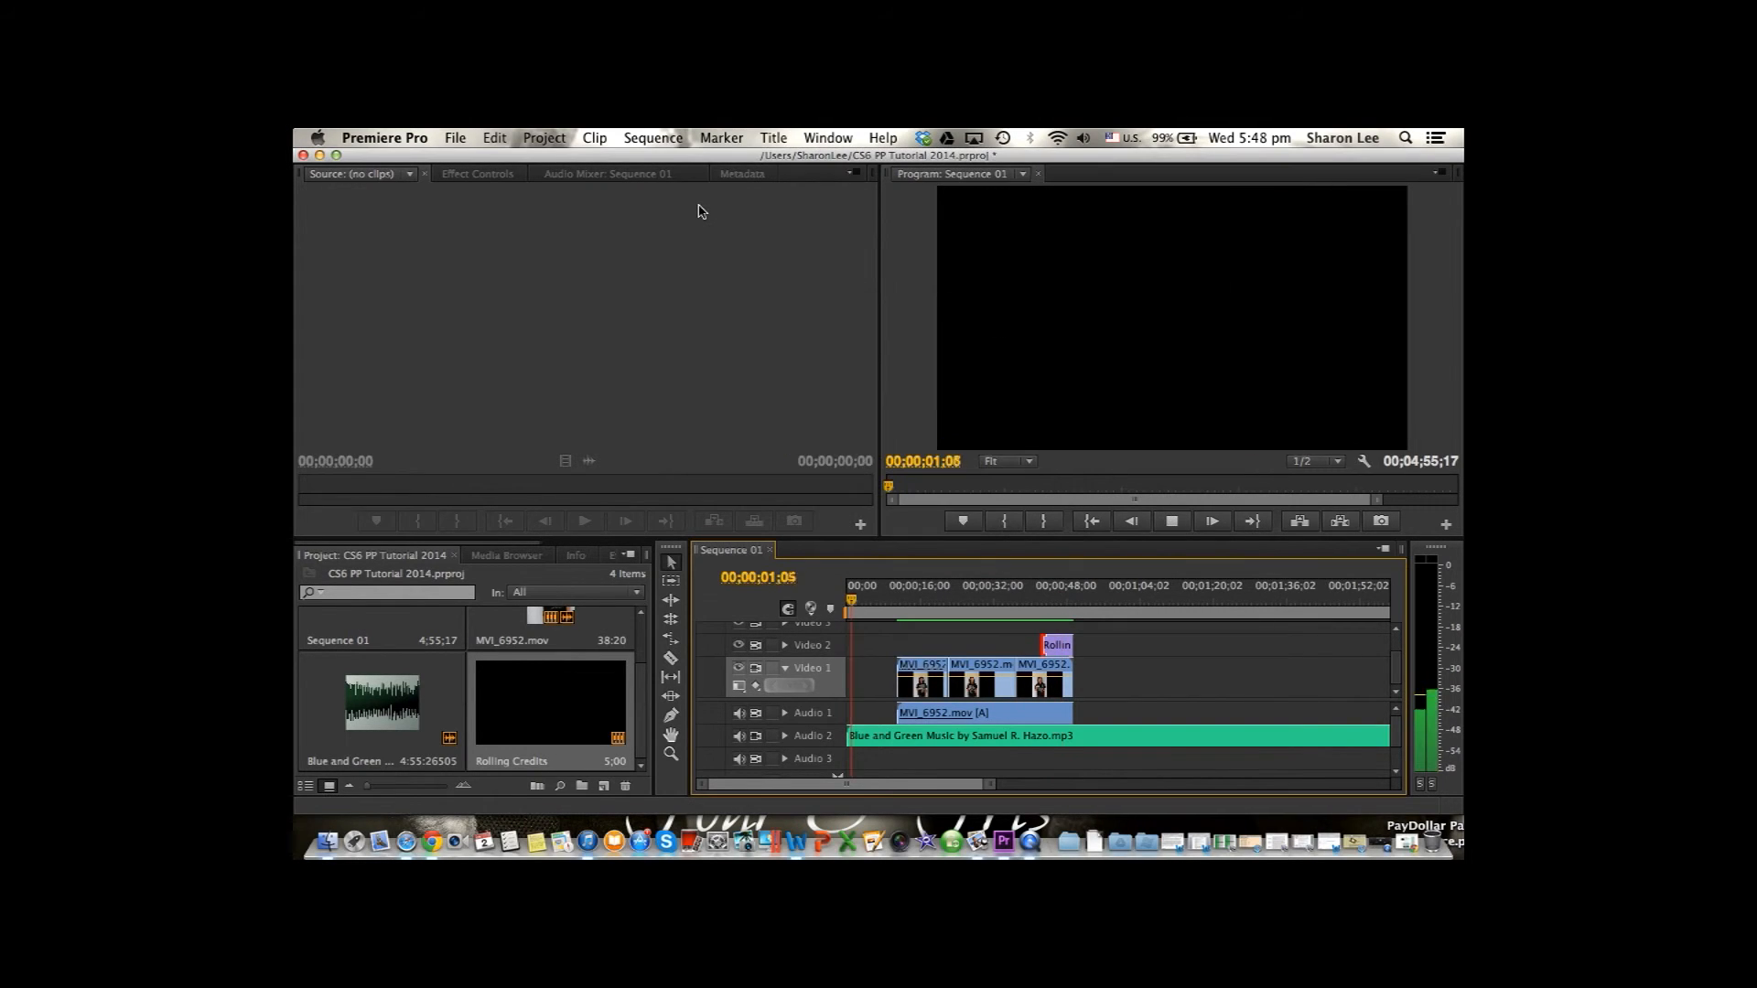
pyautogui.press('space')
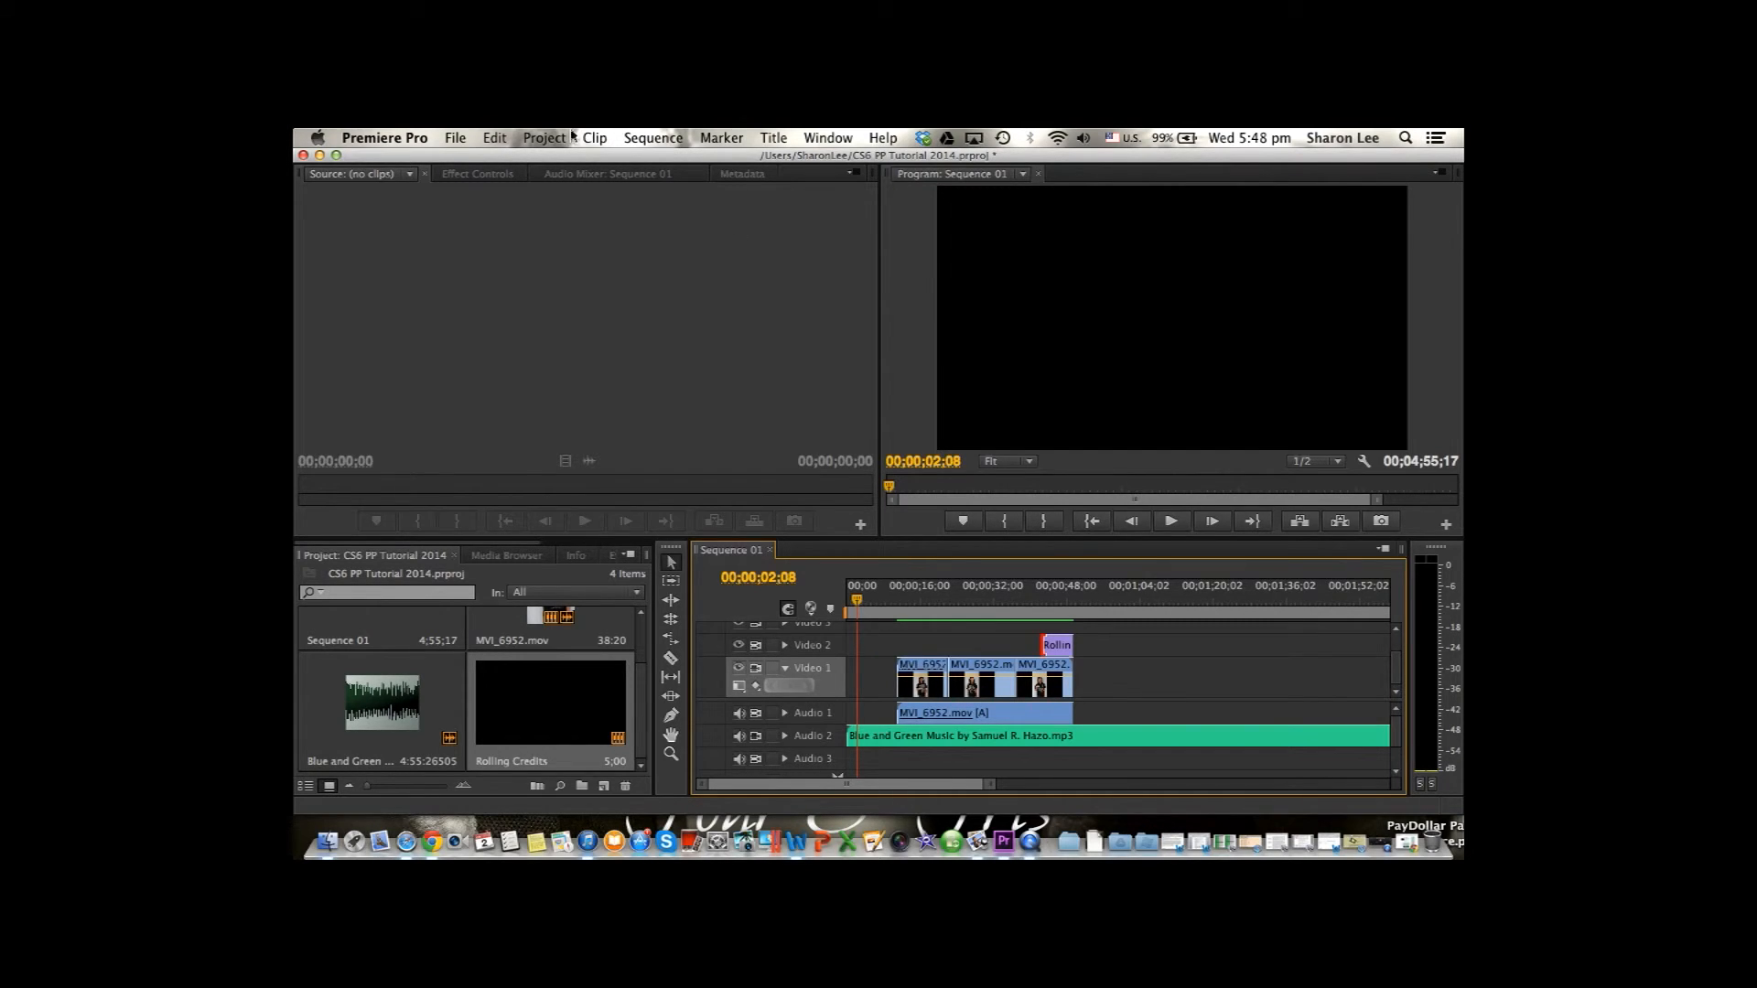
# Open the media export settings for Sequence 01 and set the export format to H.264.
pyautogui.click(456, 138)
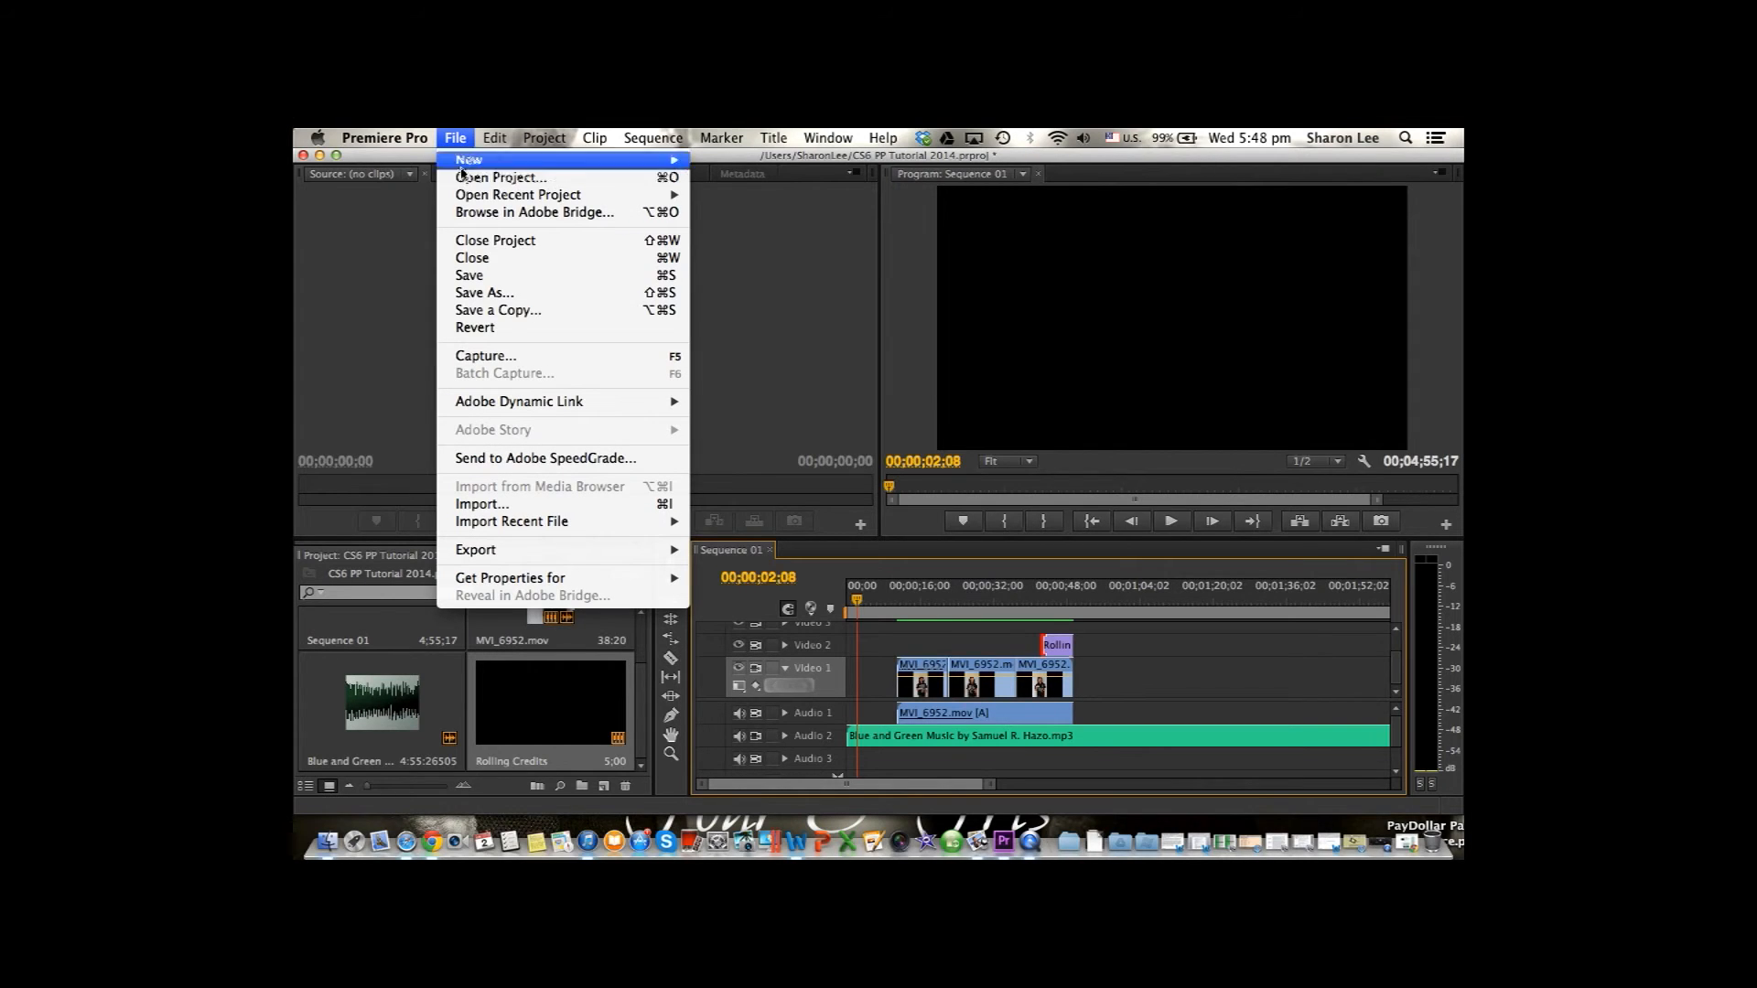
pyautogui.moveTo(535, 551)
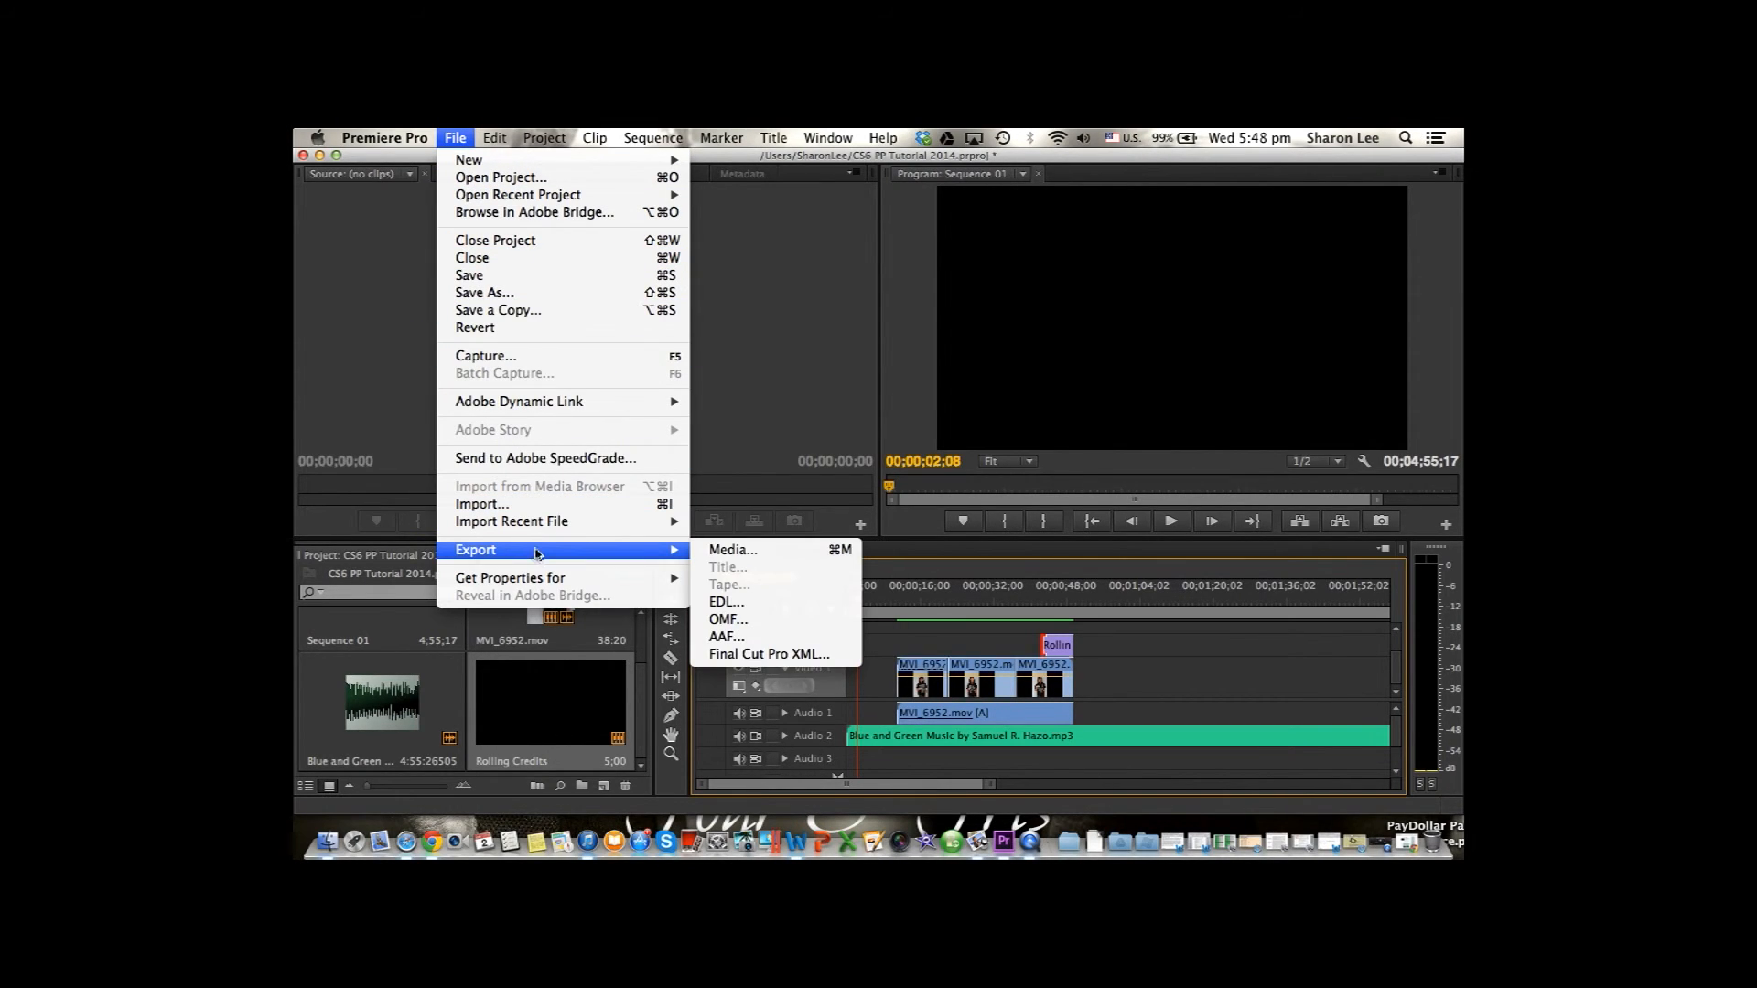
pyautogui.click(715, 552)
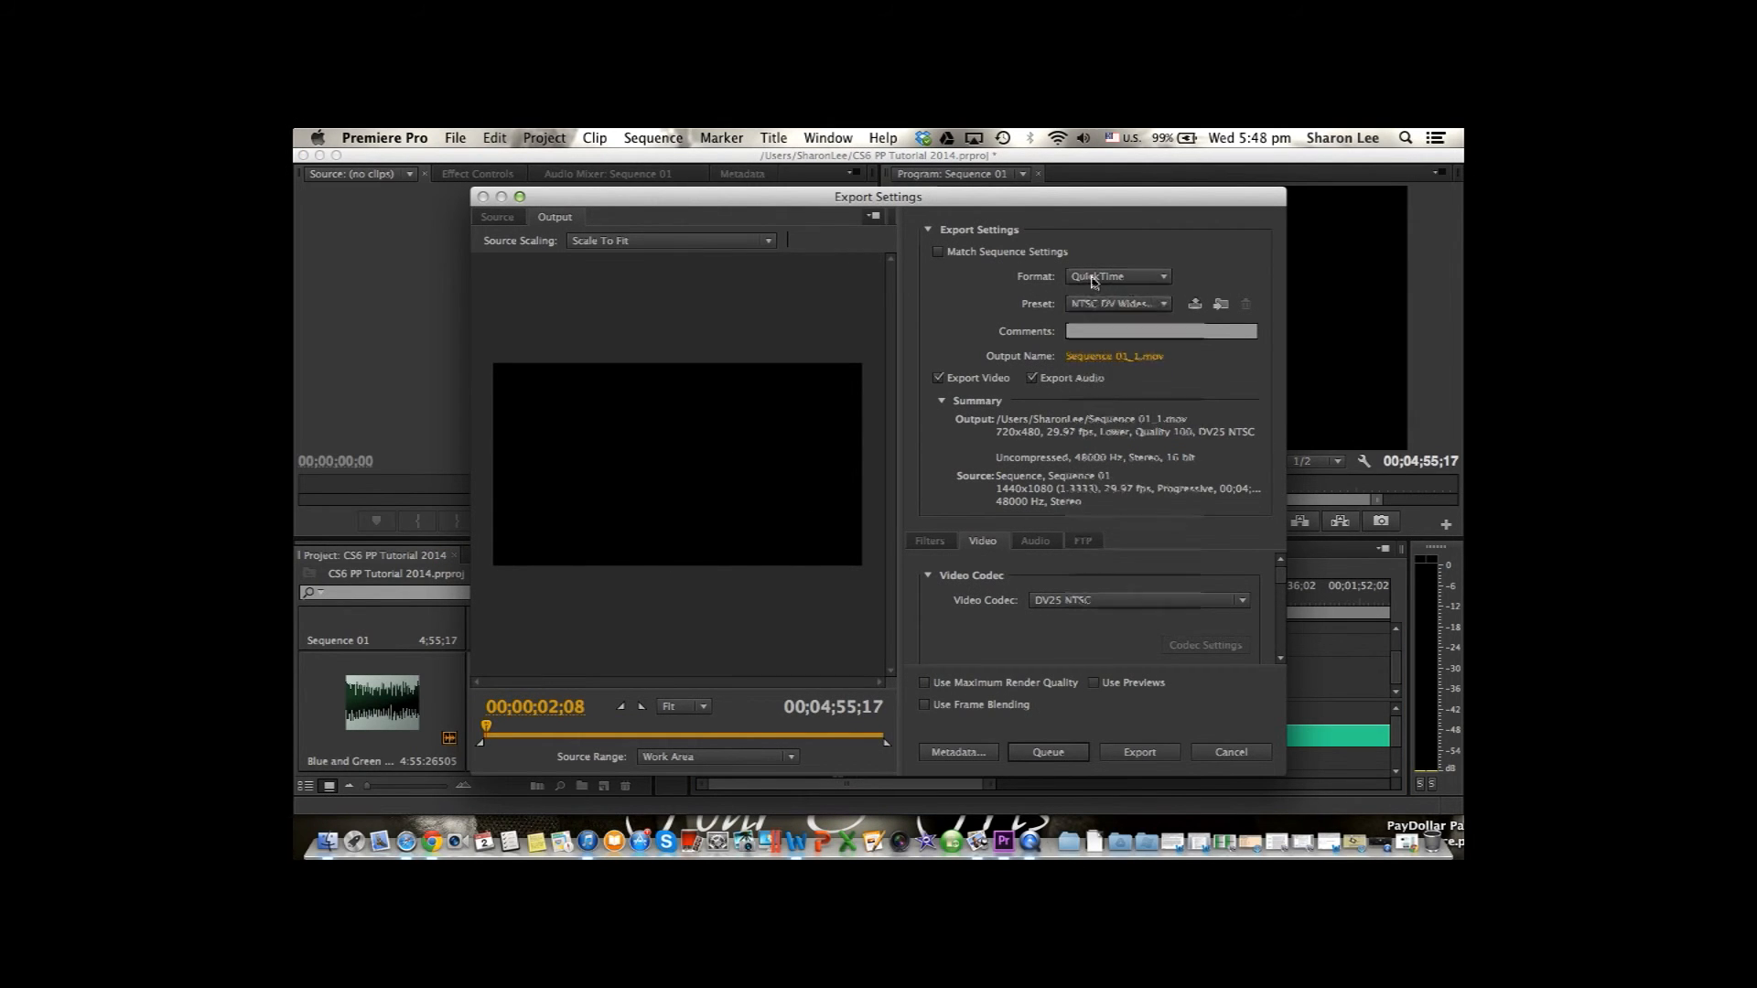
pyautogui.click(1086, 278)
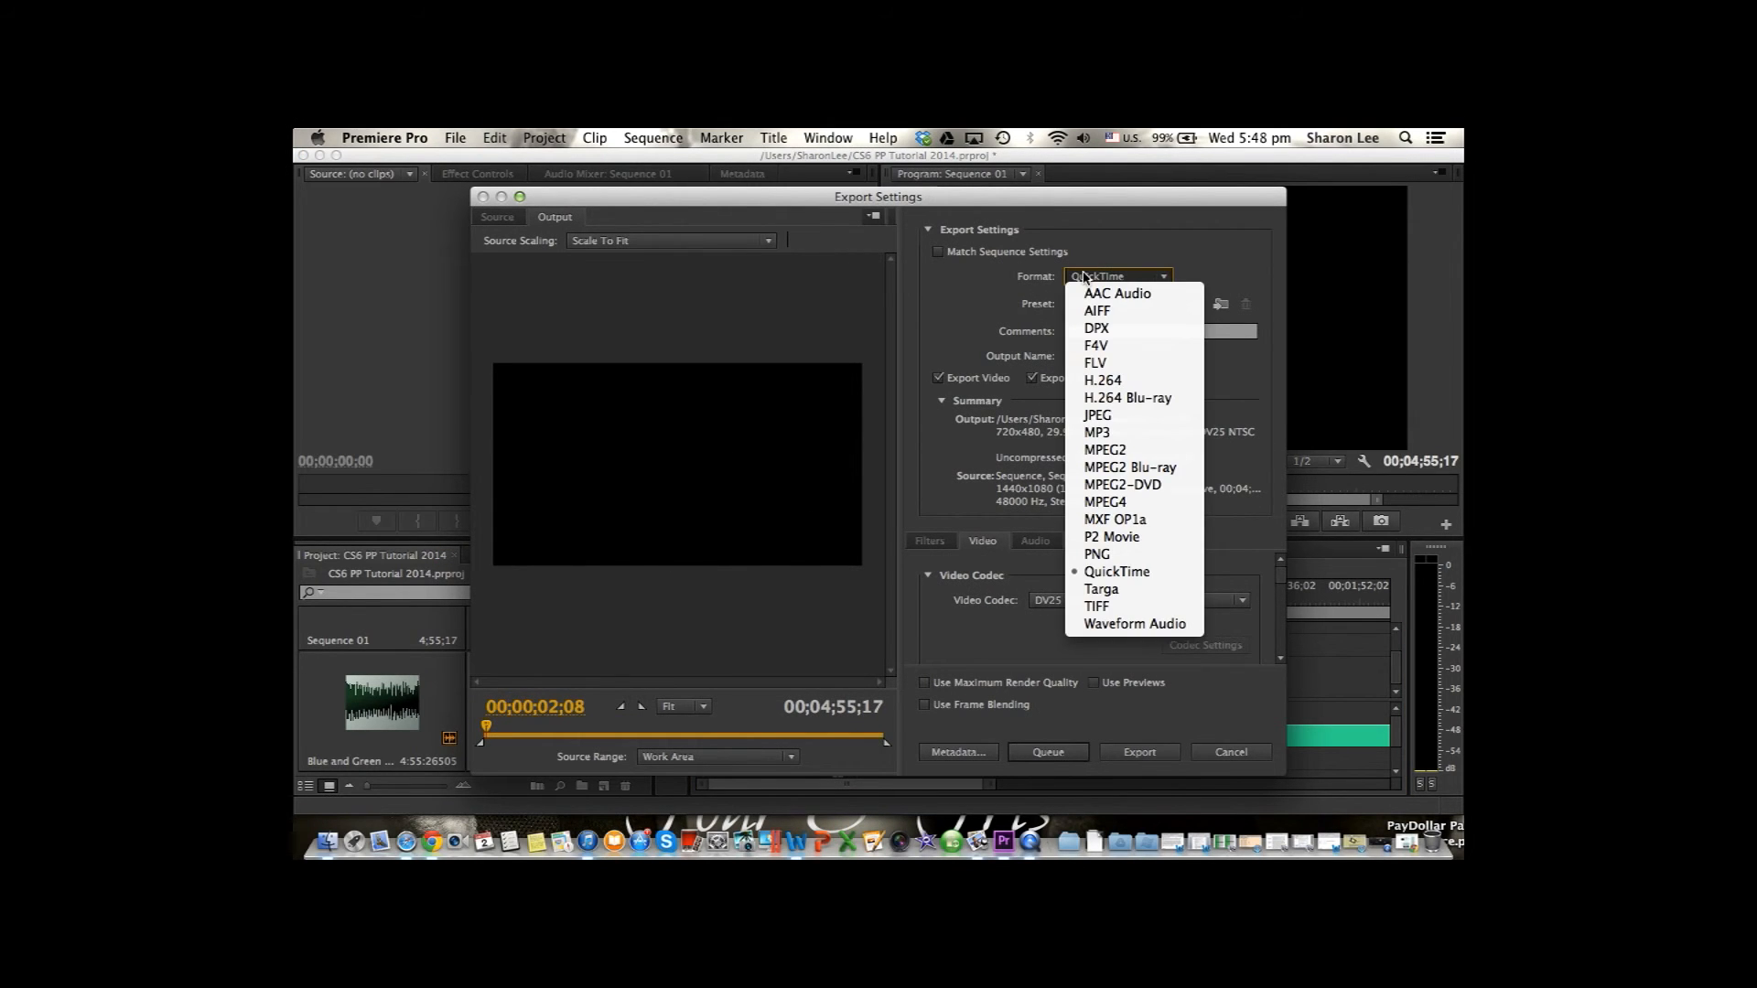
pyautogui.click(1139, 380)
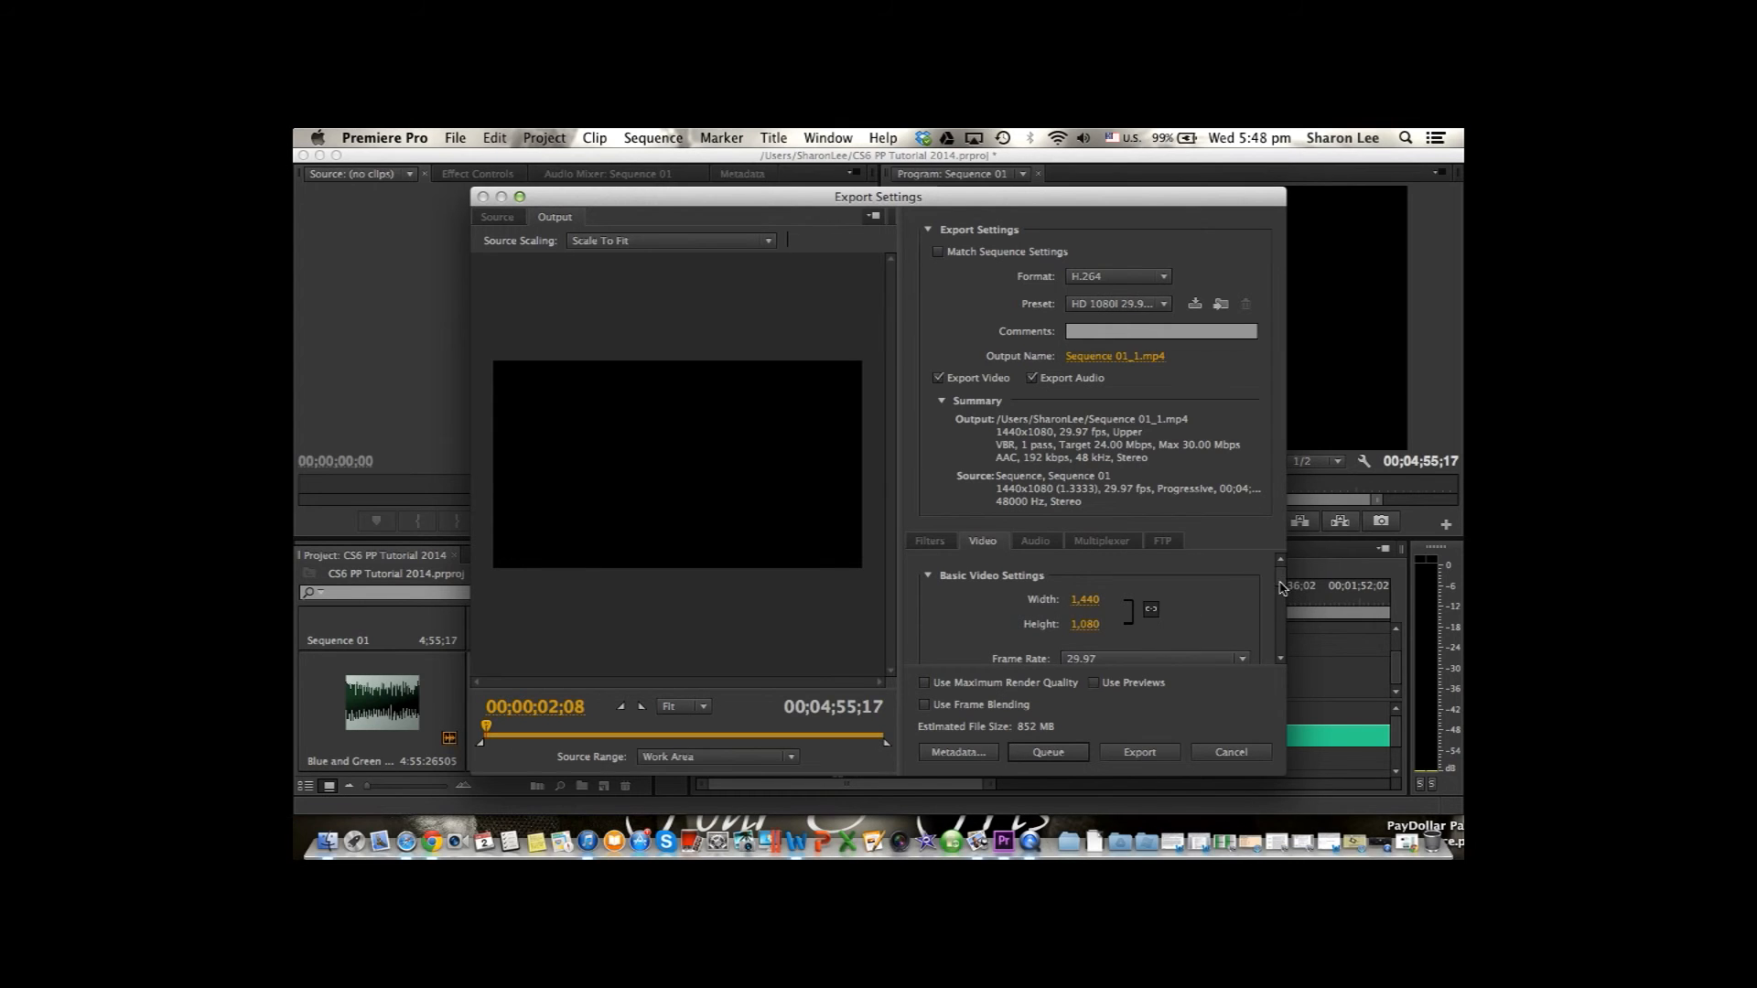
# Set the video bitrate encoding of the export to VBR, 2 pass.
pyautogui.scroll(-6, 1152, 597)
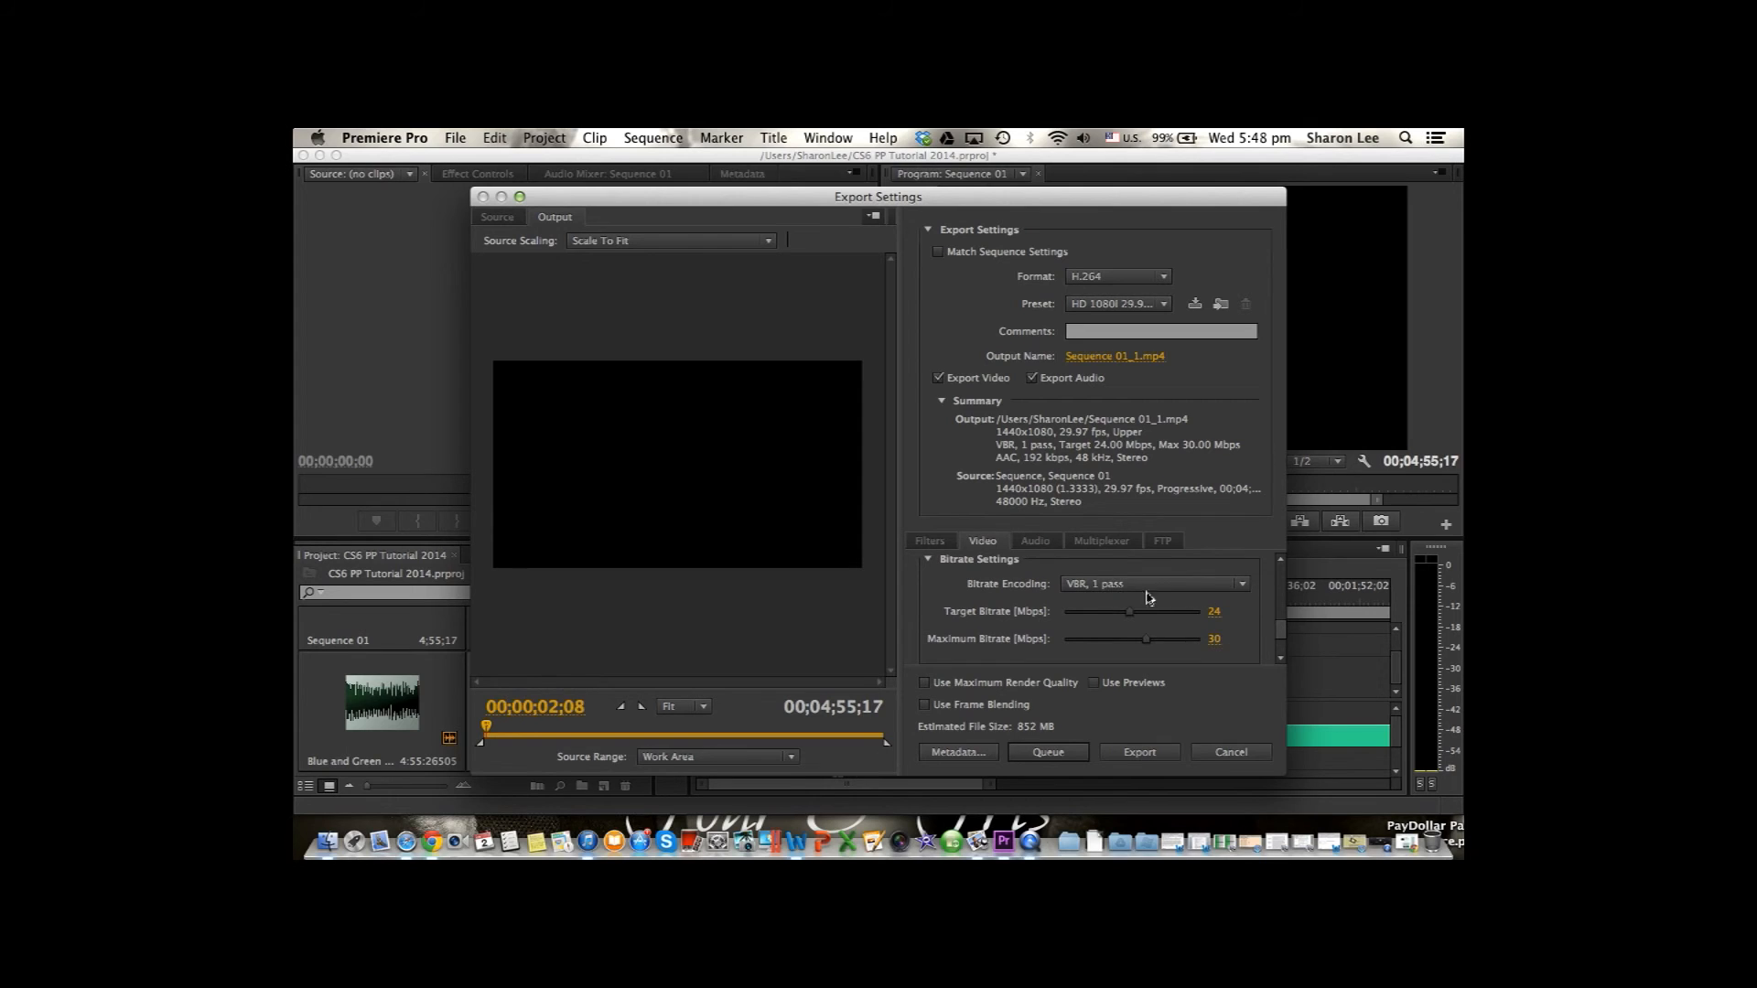
pyautogui.click(1094, 584)
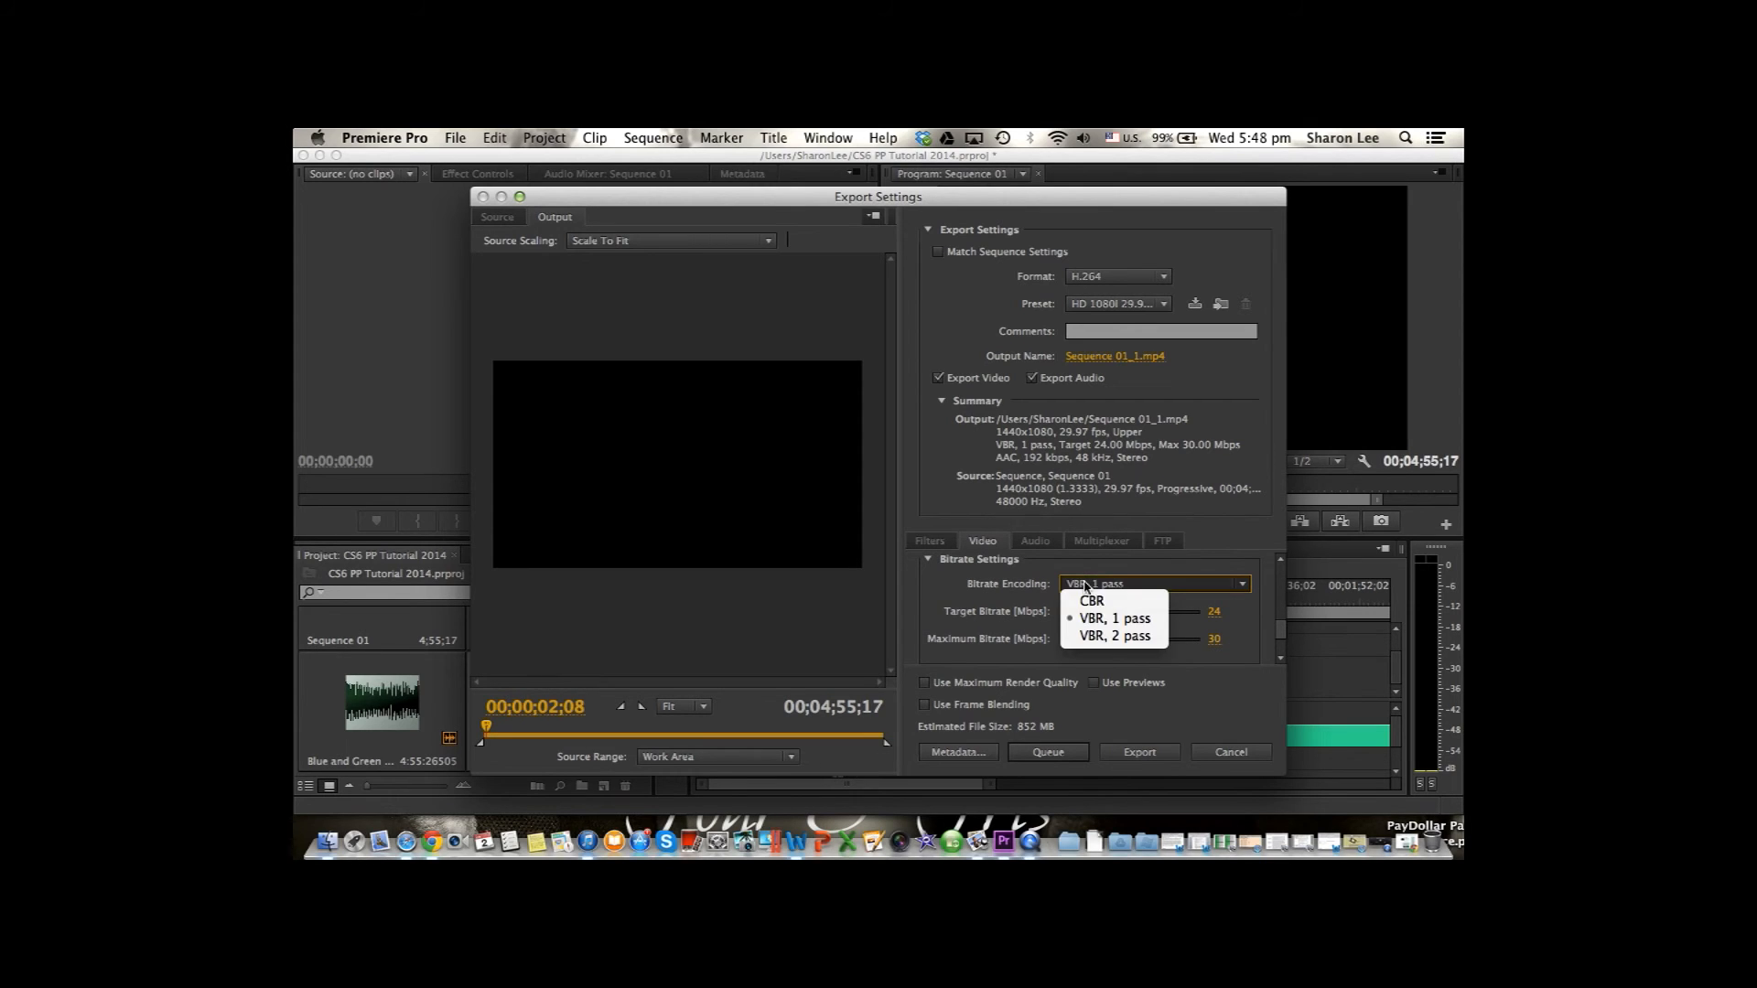
pyautogui.click(1091, 637)
# Review the audio, multiplexer, FTP and filter settings of the export.
pyautogui.click(1032, 541)
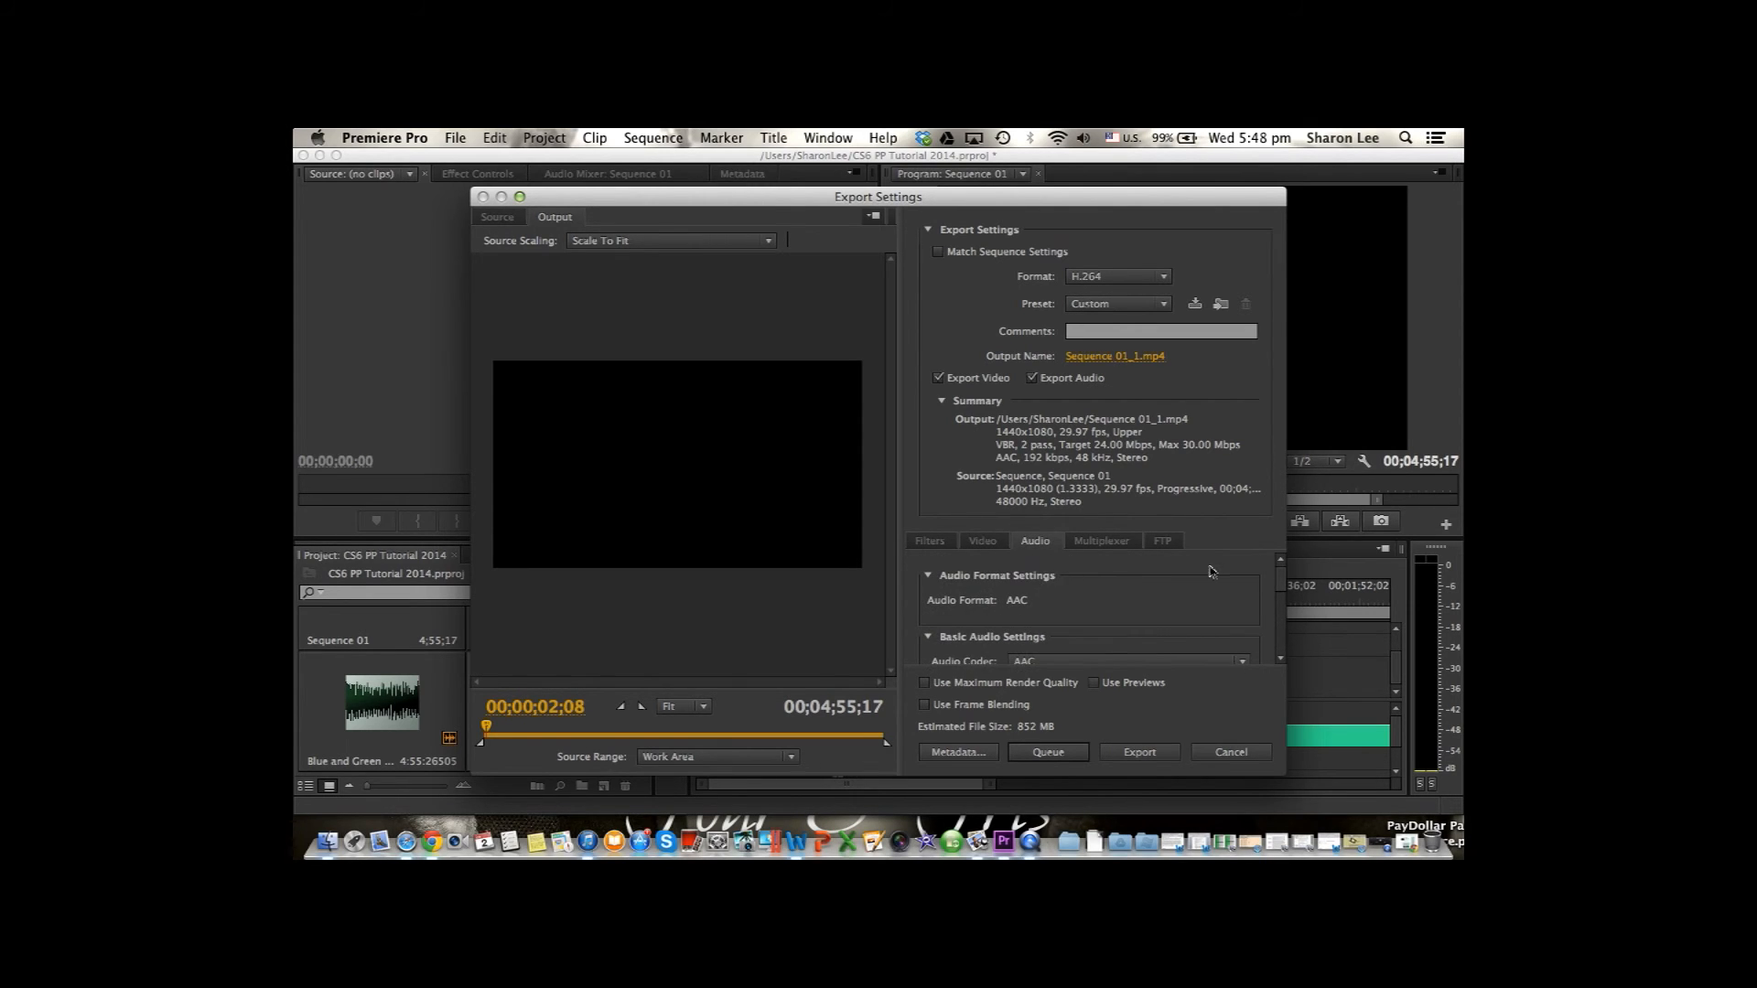
pyautogui.moveTo(1280, 582); pyautogui.dragTo(1280, 654)
pyautogui.scroll(3, 1267, 631)
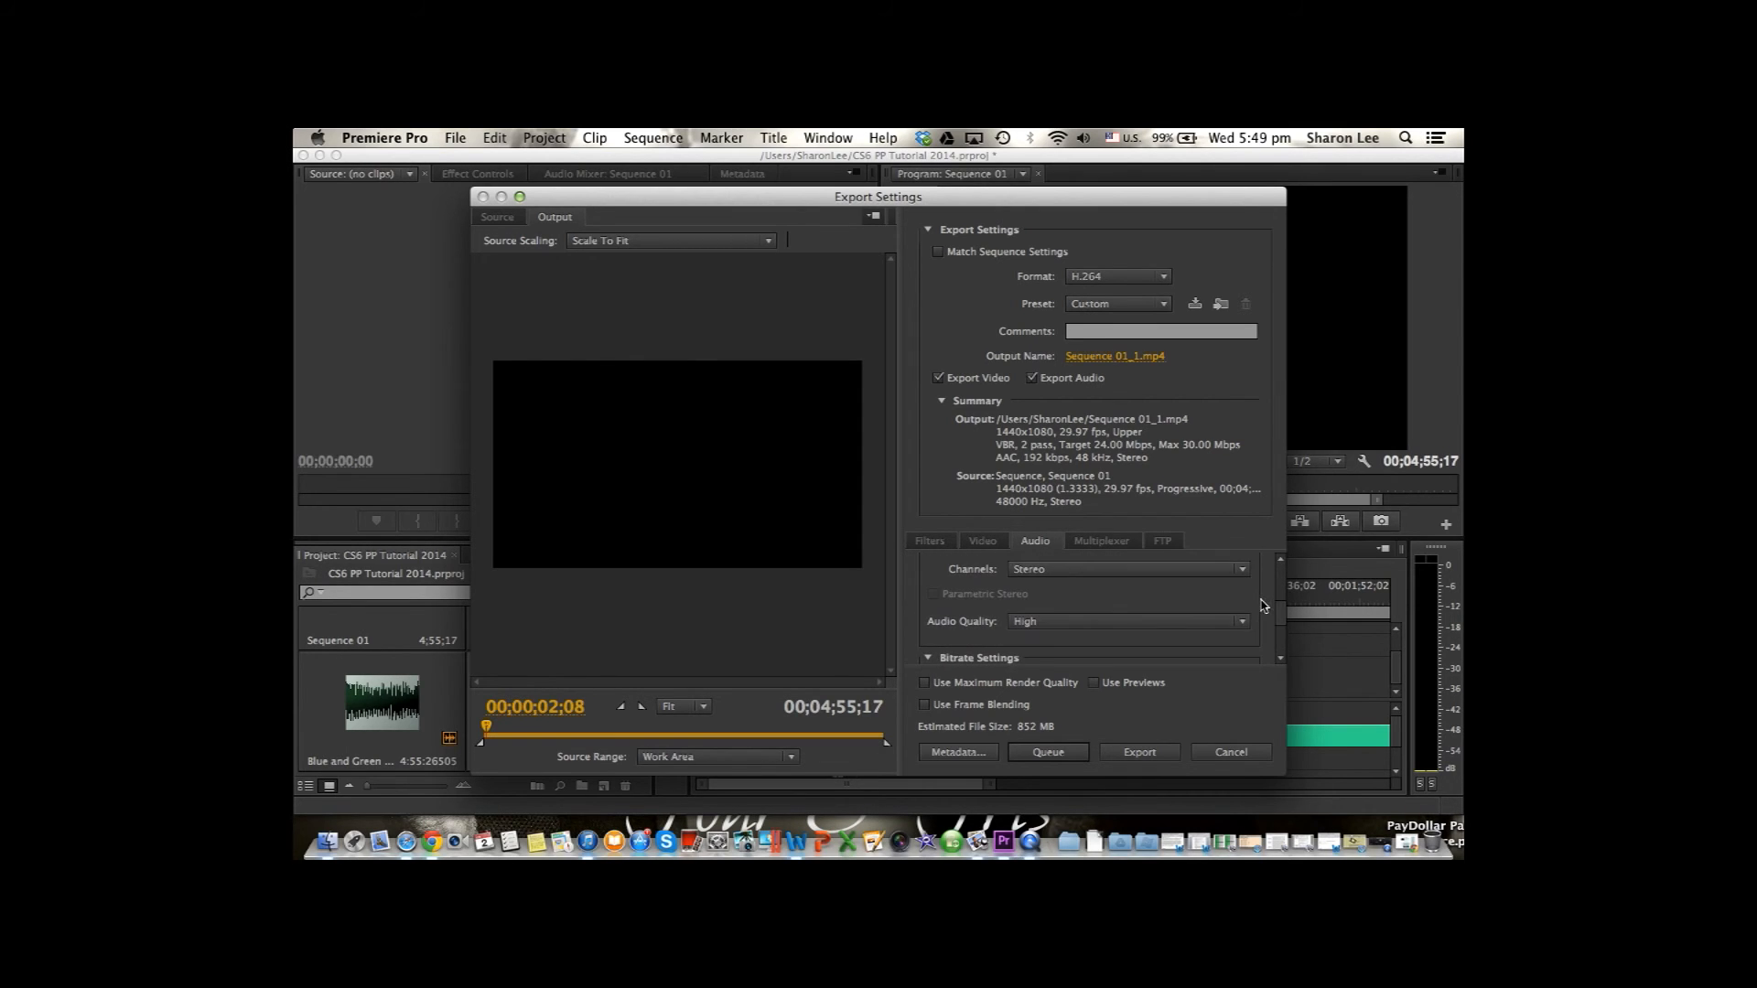
pyautogui.click(1115, 541)
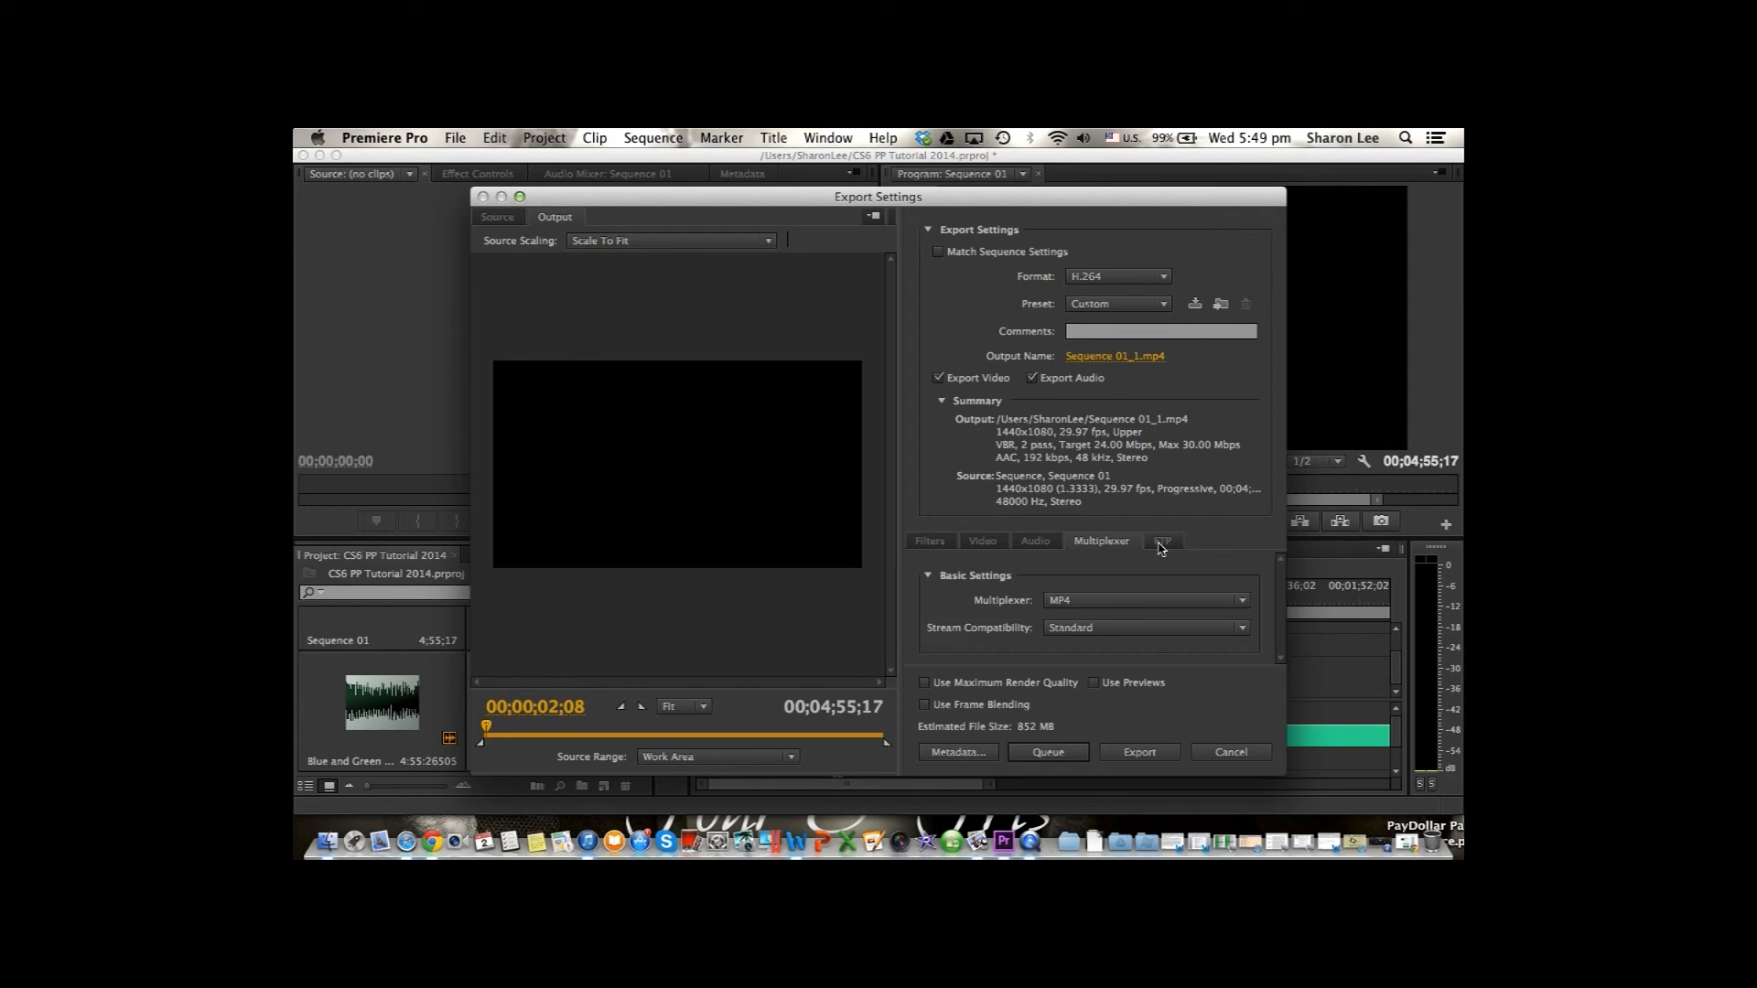
pyautogui.click(1162, 542)
pyautogui.scroll(-5, 1286, 595)
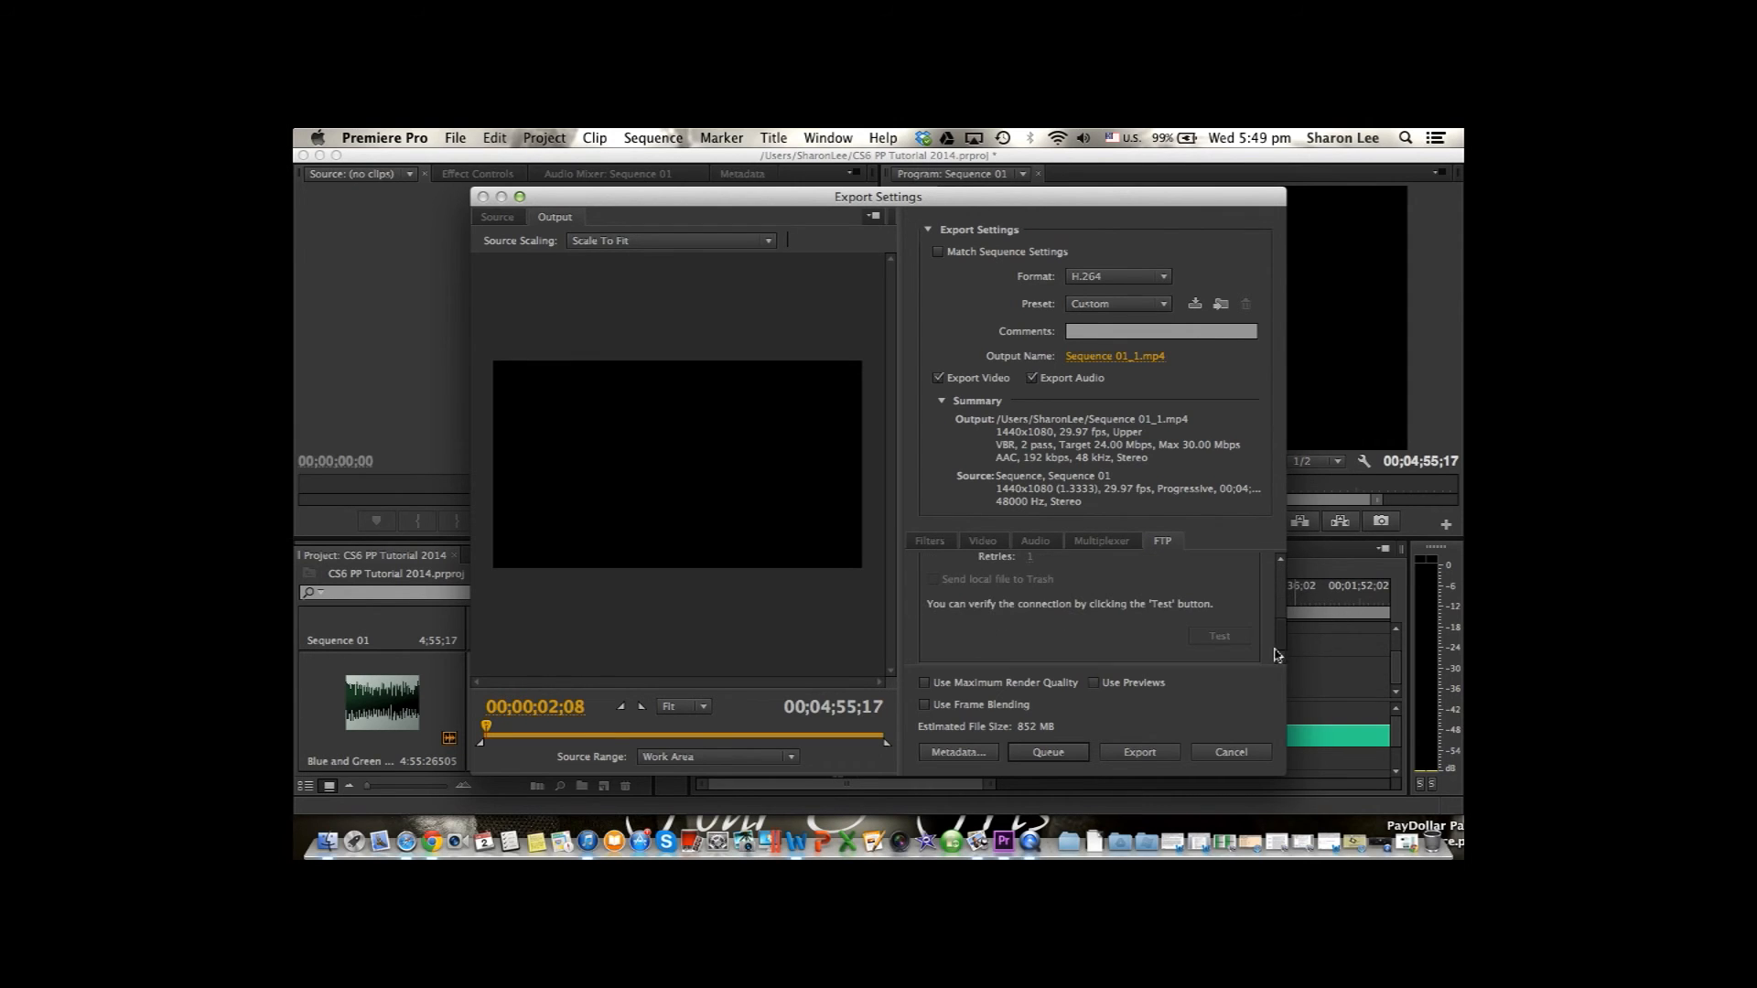
pyautogui.click(942, 543)
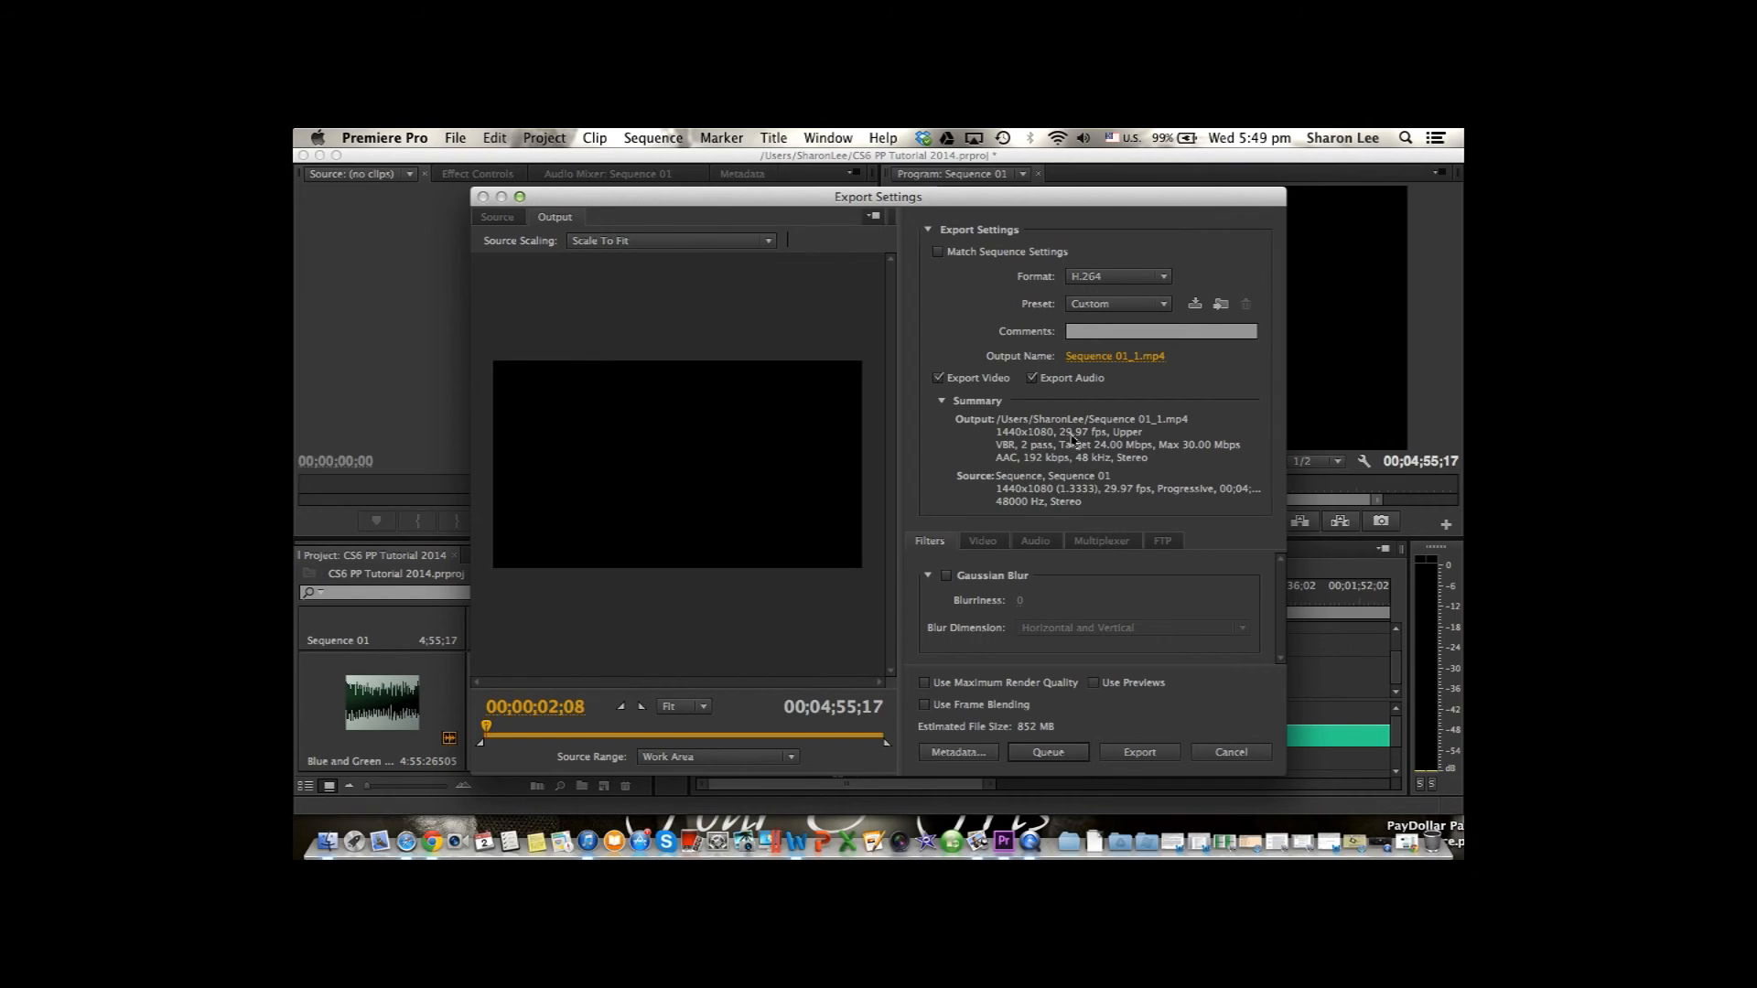
# Name the exported video file "CS6 tutorial 2014" and save that output name.
pyautogui.click(1117, 353)
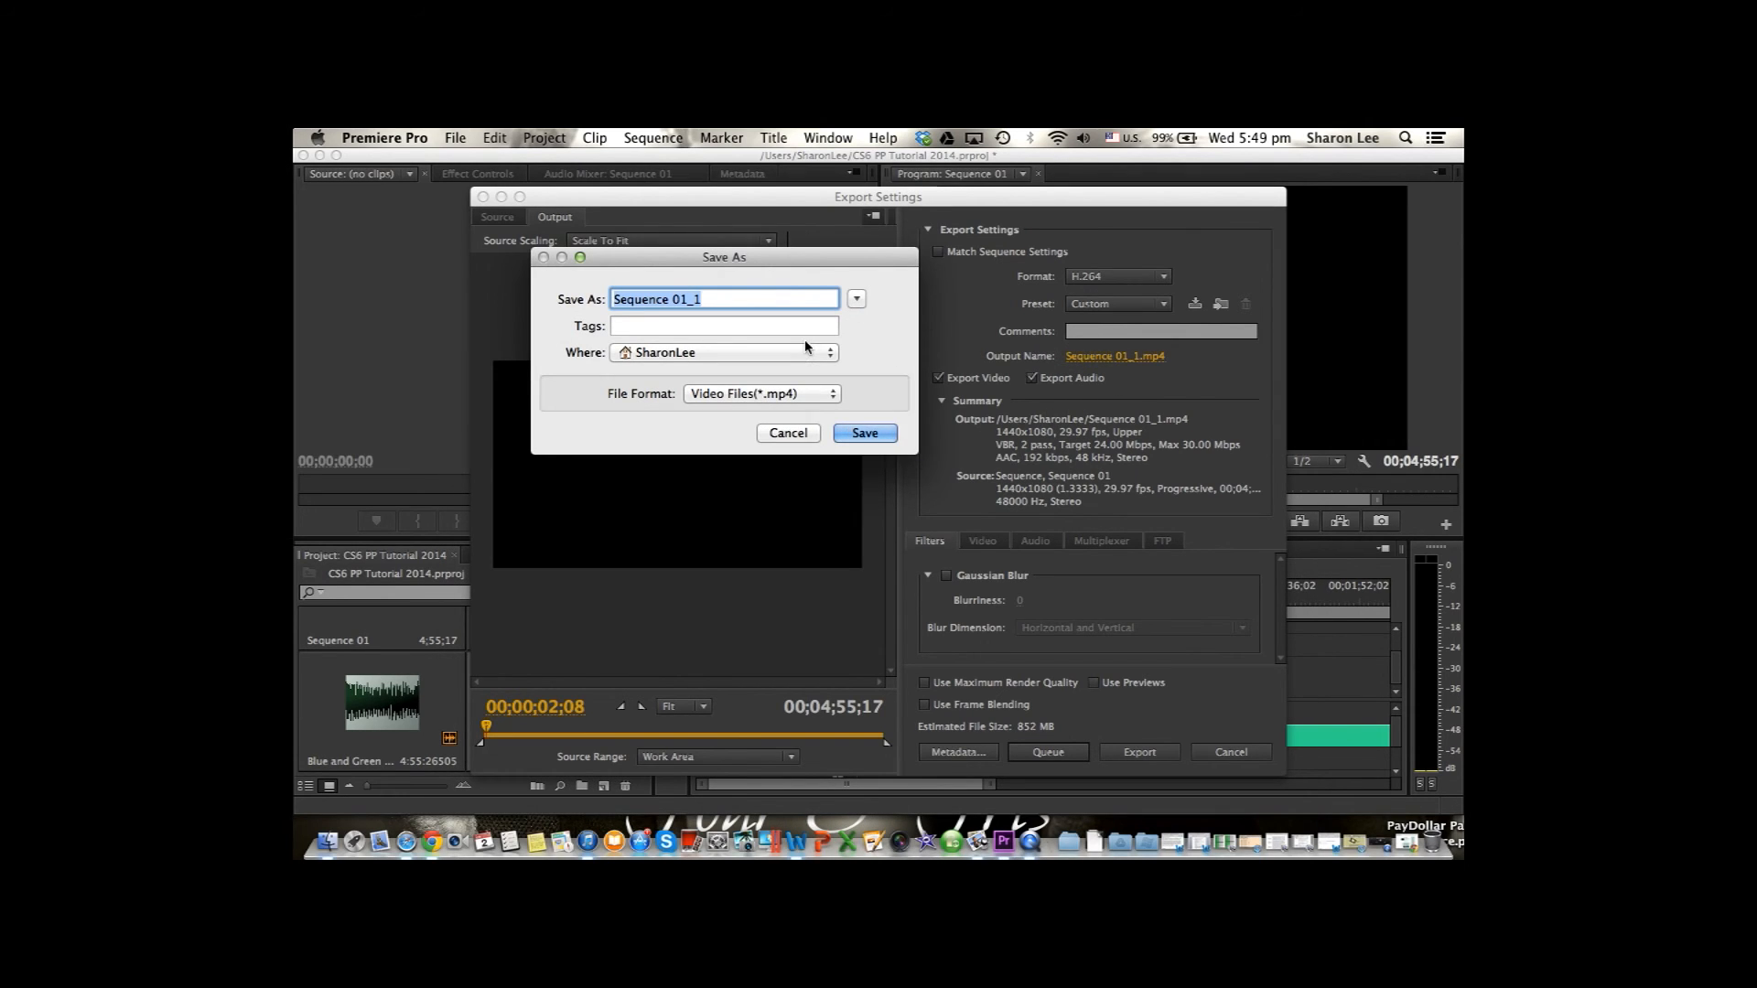
pyautogui.write('CS6 tutorial 2014')
pyautogui.click(865, 435)
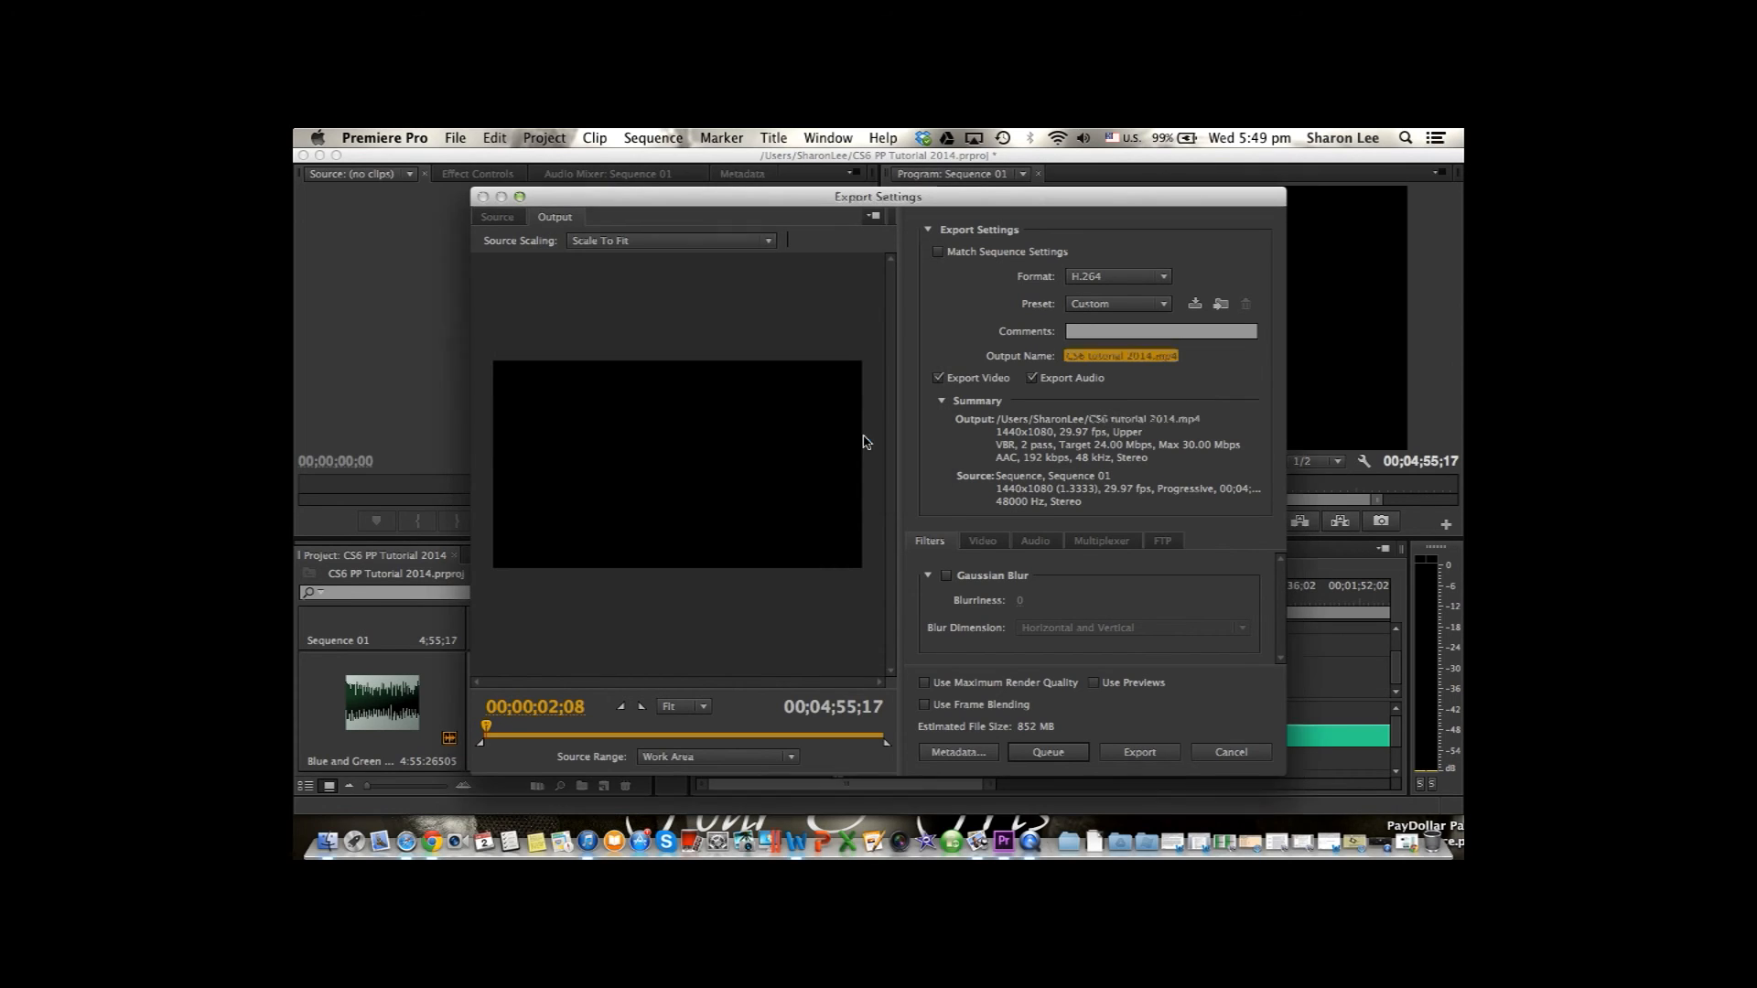
# Check the FTP settings once more and export the sequence immediately with the current settings.
pyautogui.click(1162, 540)
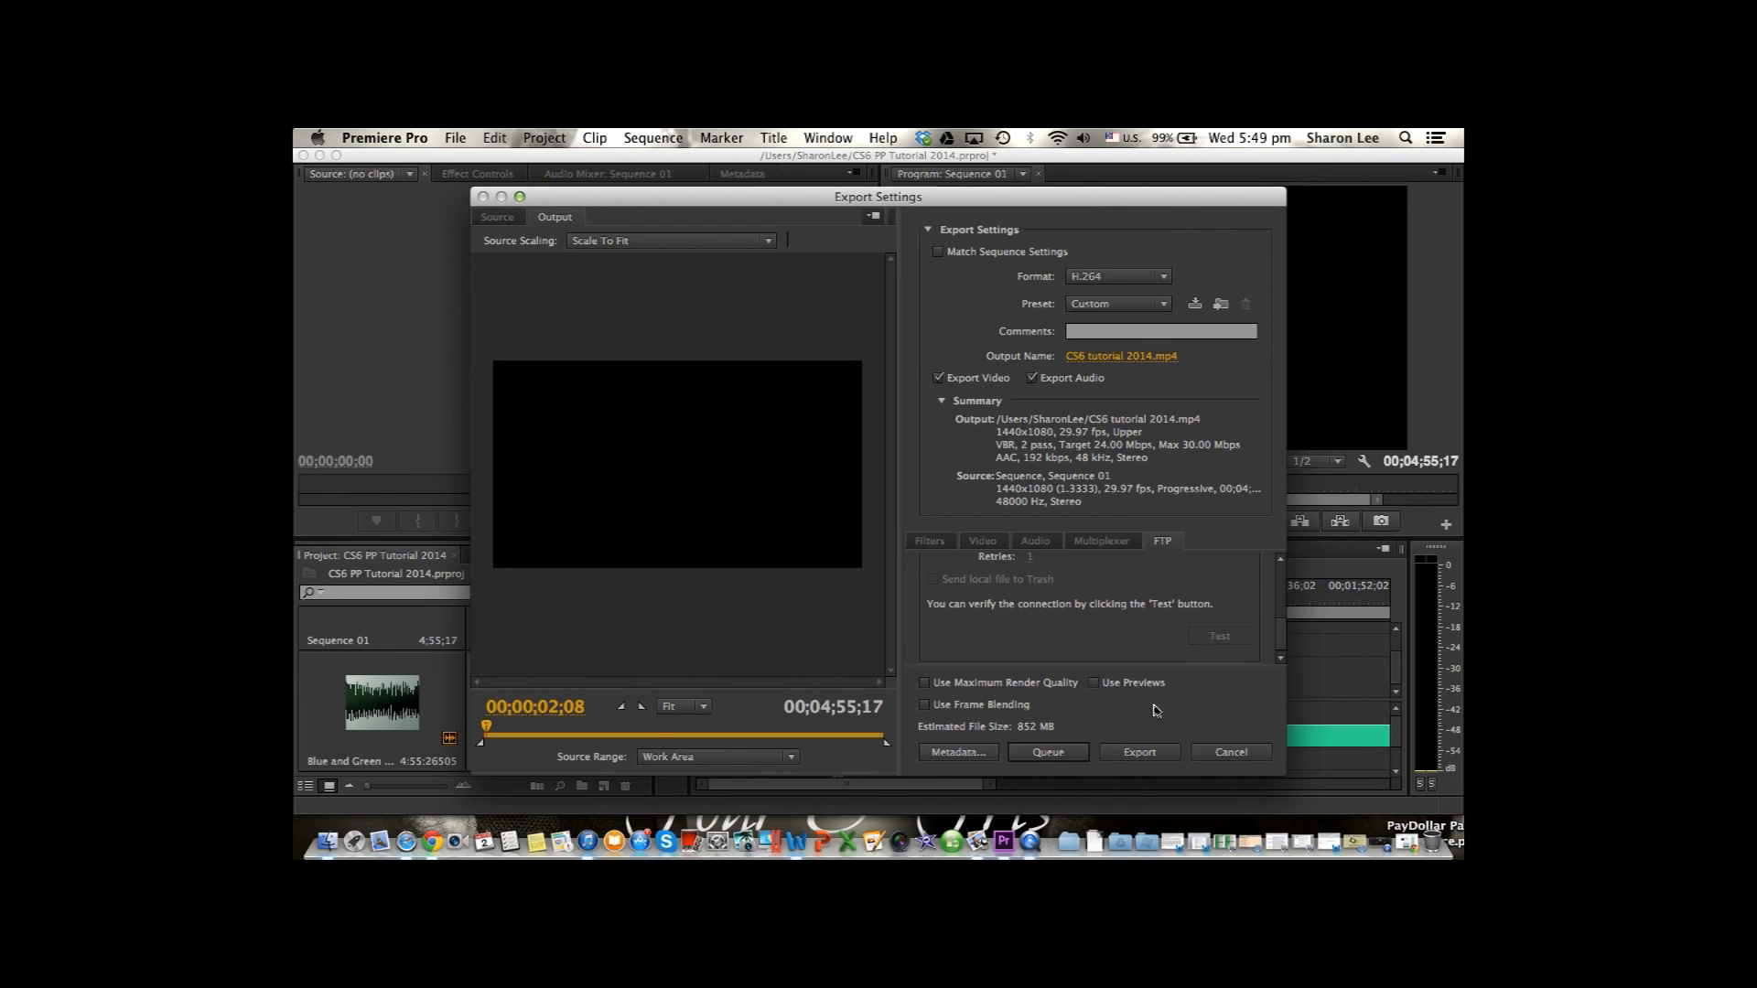
pyautogui.click(1138, 752)
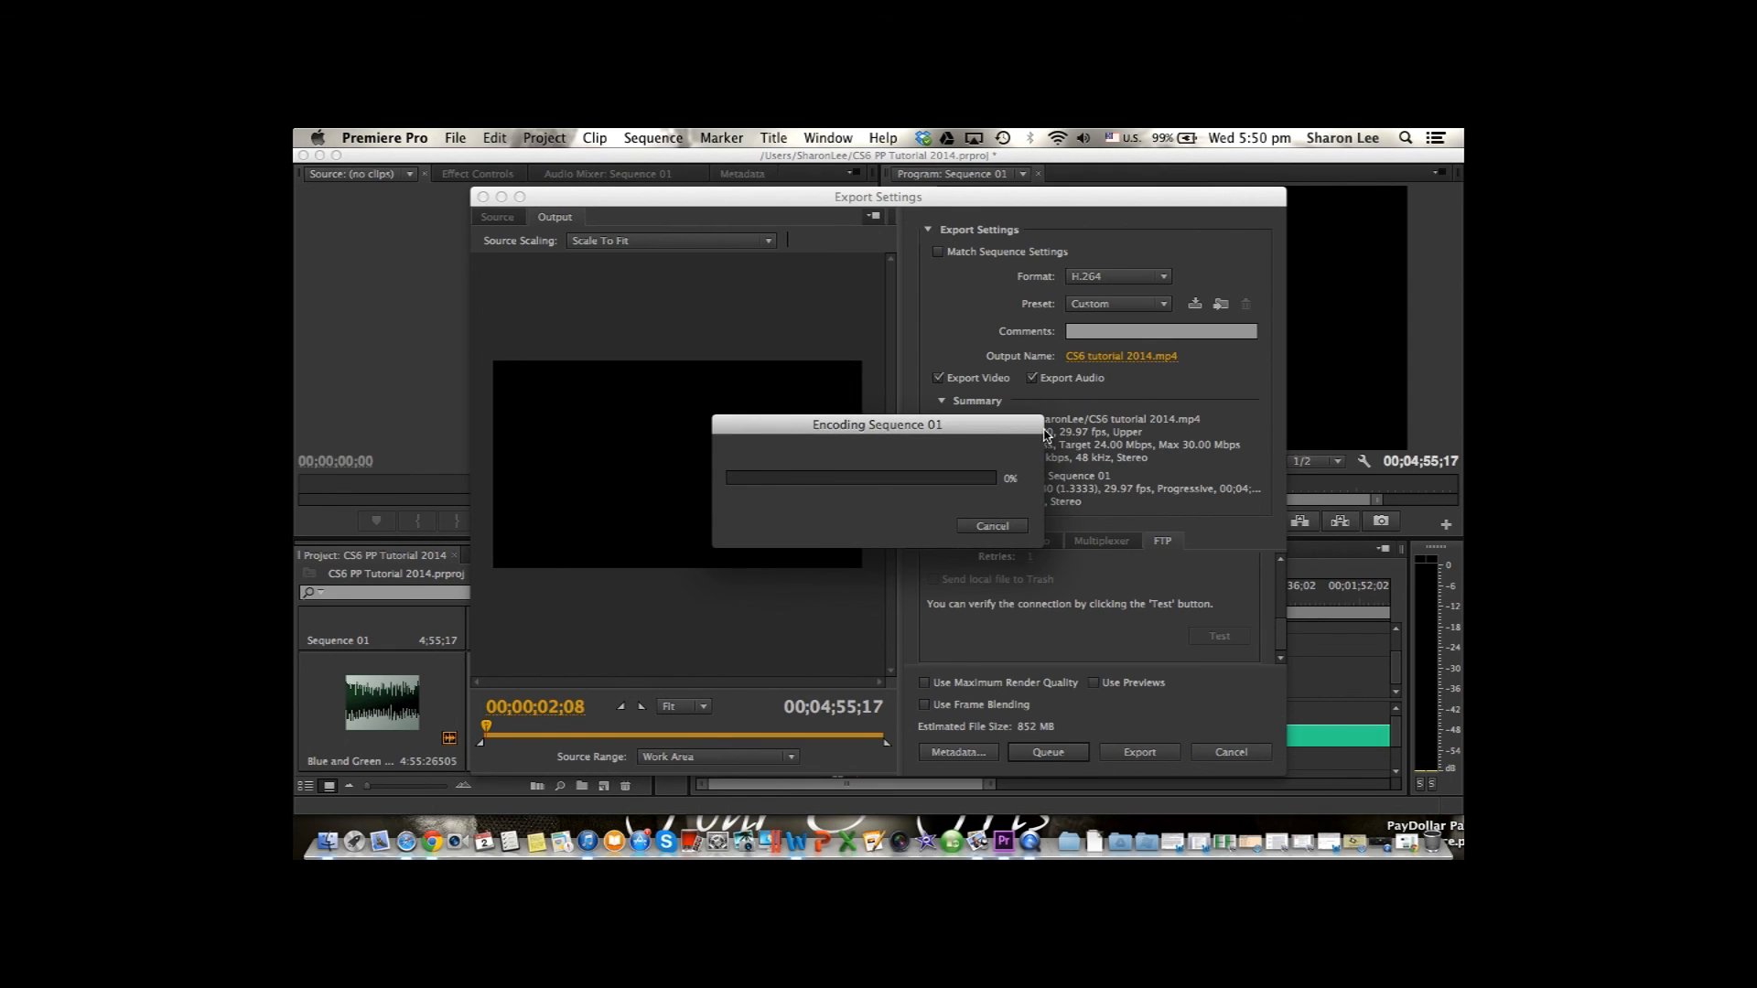
pyautogui.click(1029, 837)
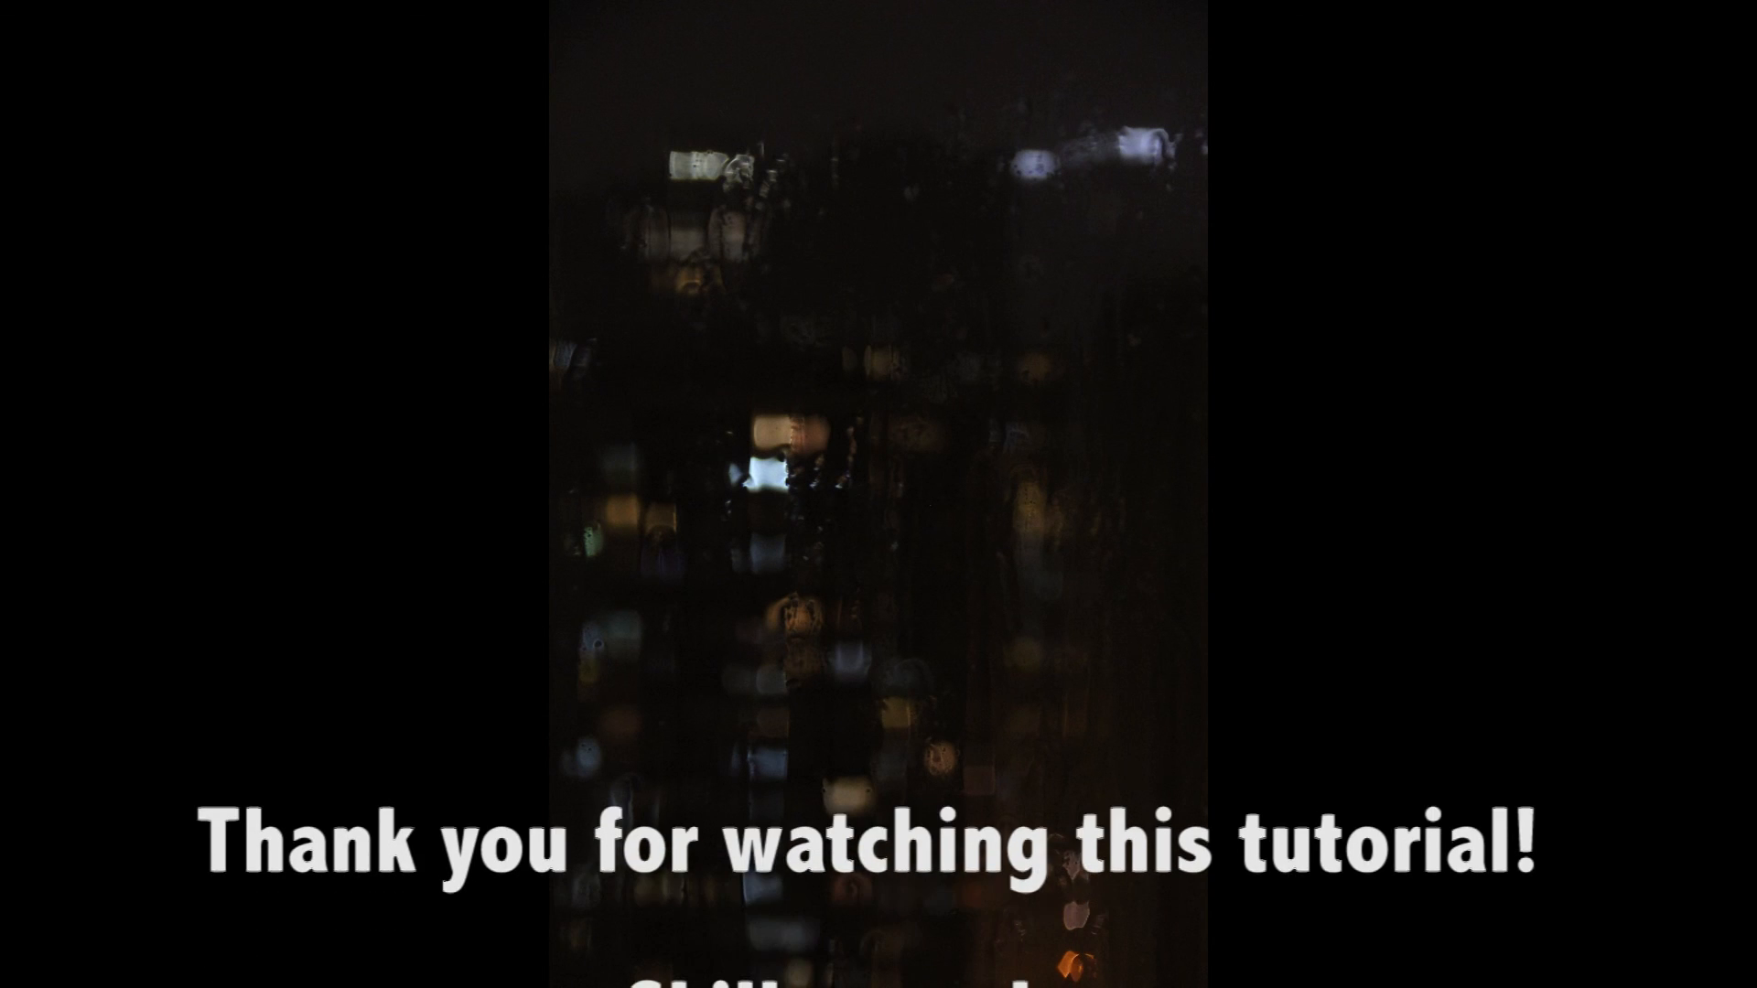